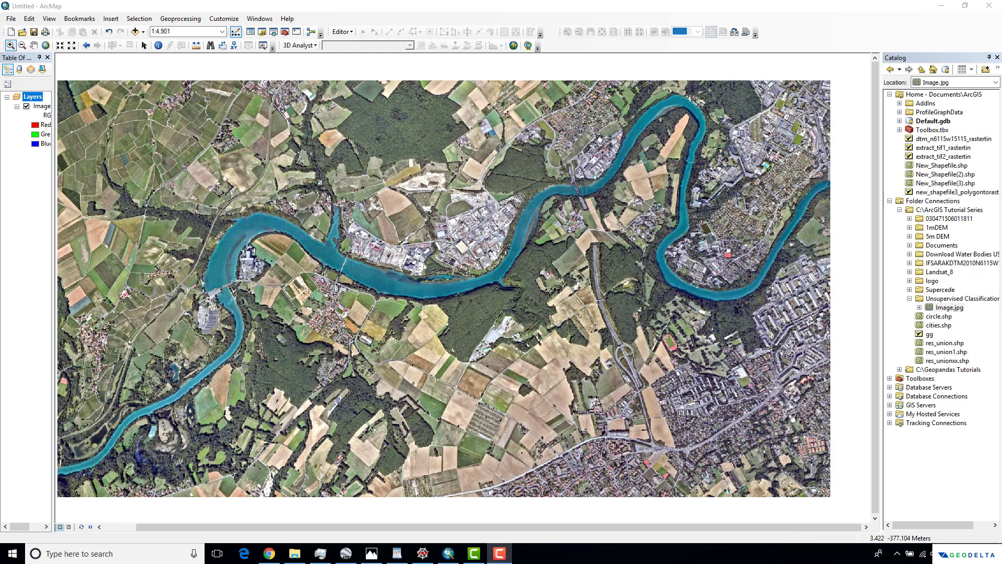
Widen the table of contents and display the Image Classification toolbar over the map's upper-left corner.
left_click_drag(53, 319, 74, 318)
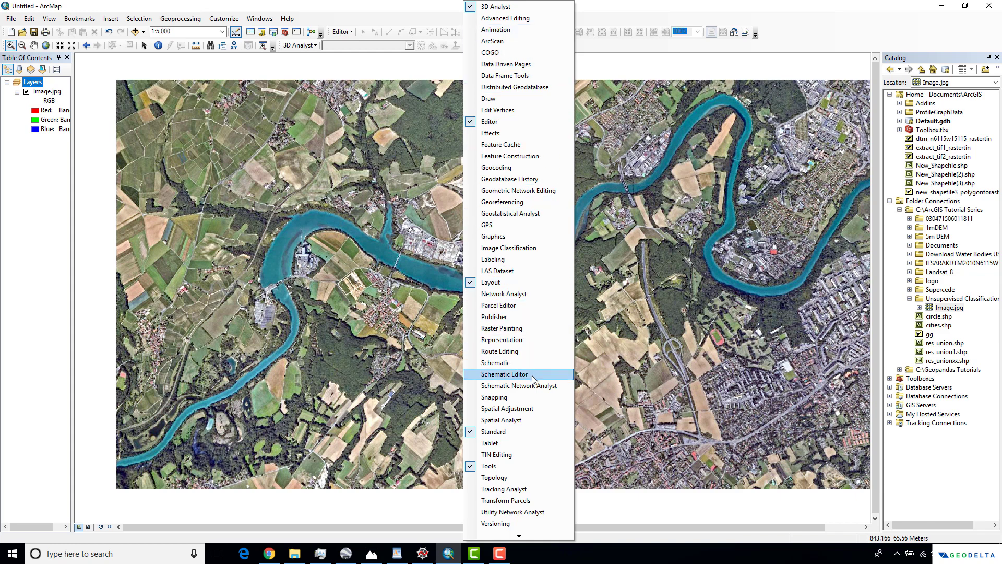
left_click(524, 250)
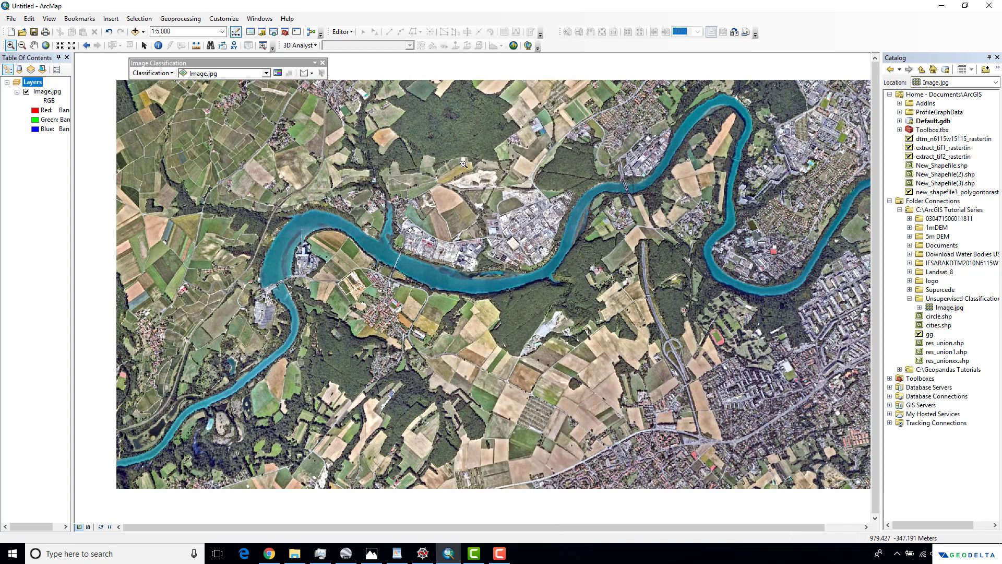
left_click_drag(280, 64, 243, 65)
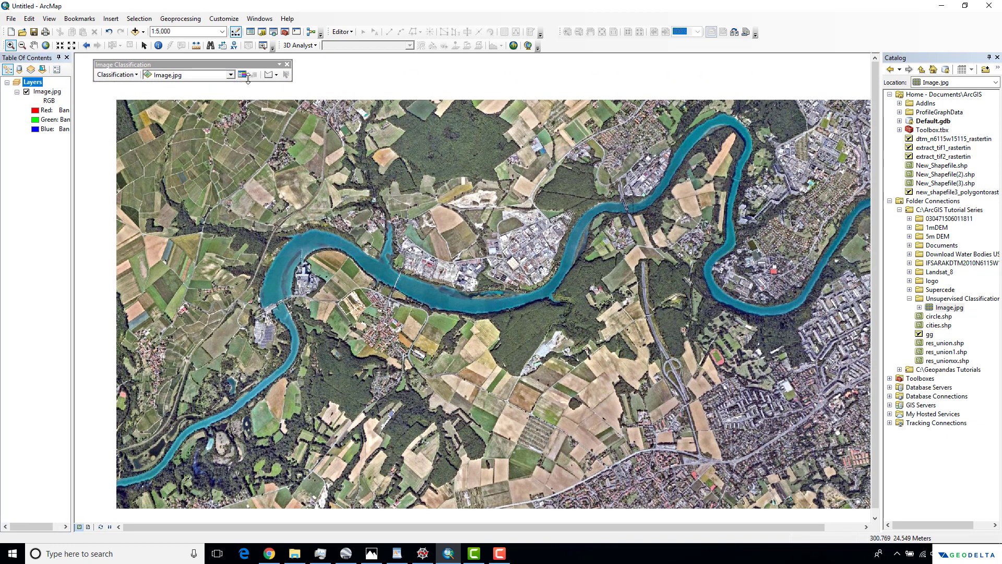
Choose Image.jpg as the classification layer and run Iso Cluster Unsupervised Classification on it with 5 classes.
left_click(230, 74)
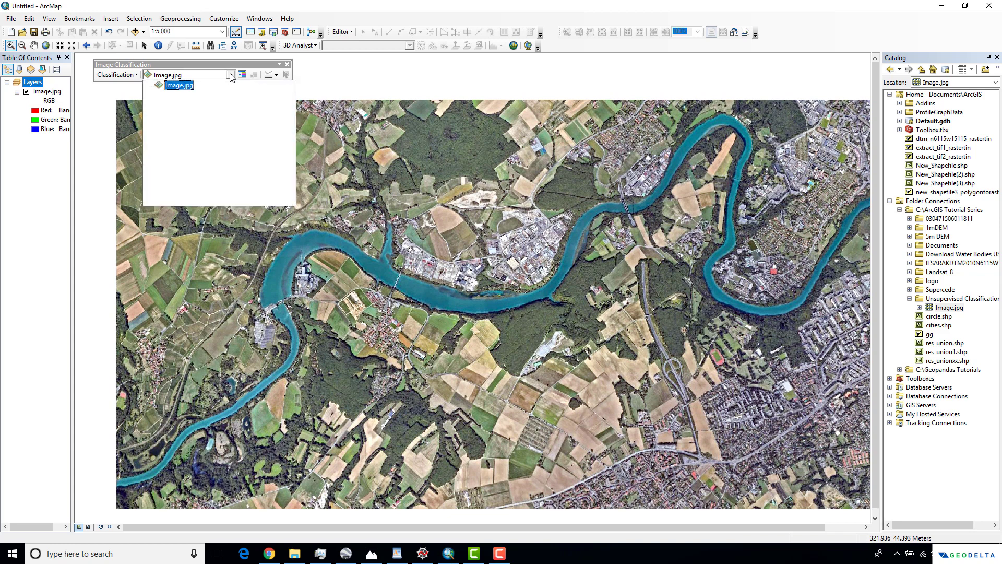
left_click(185, 87)
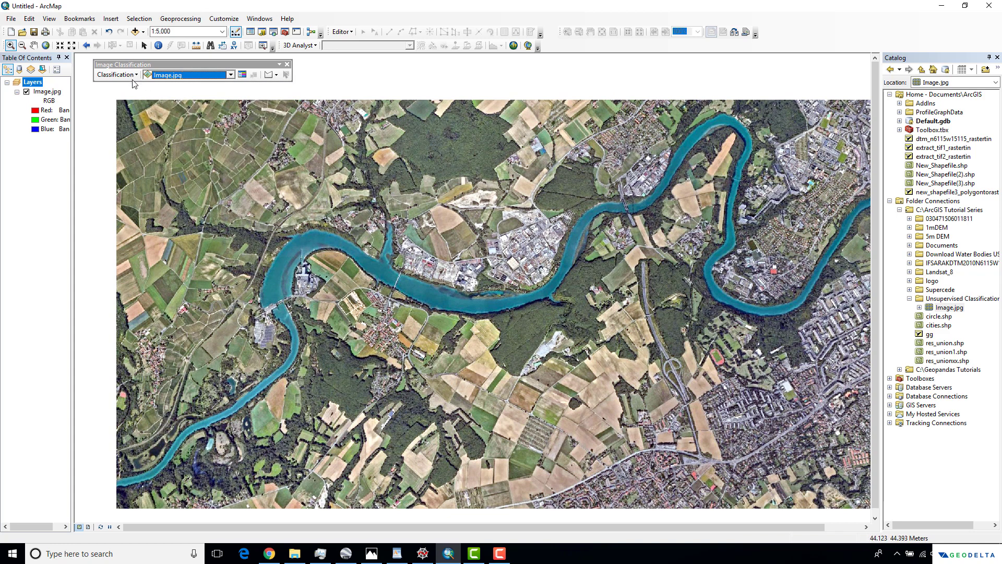
left_click(132, 76)
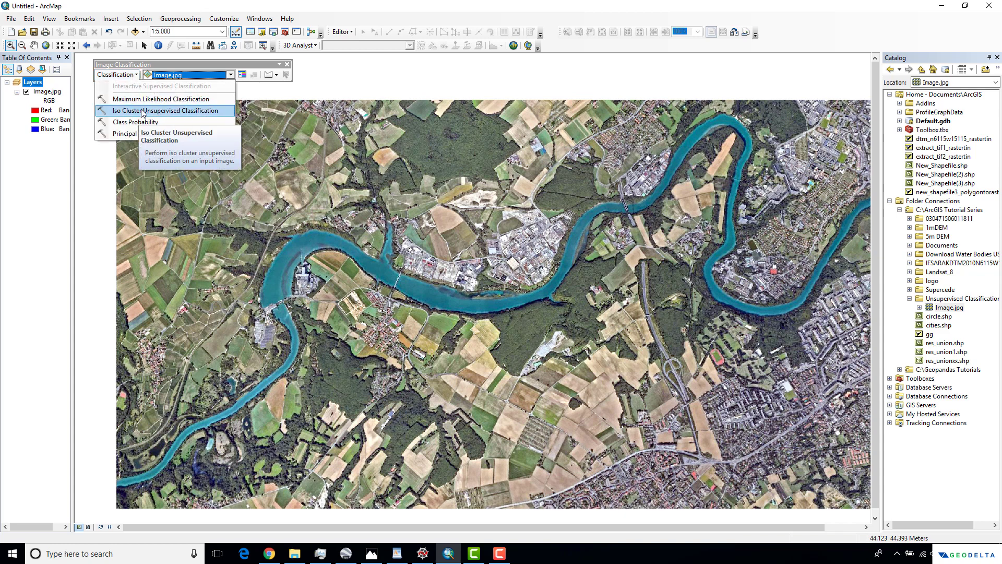
left_click(143, 111)
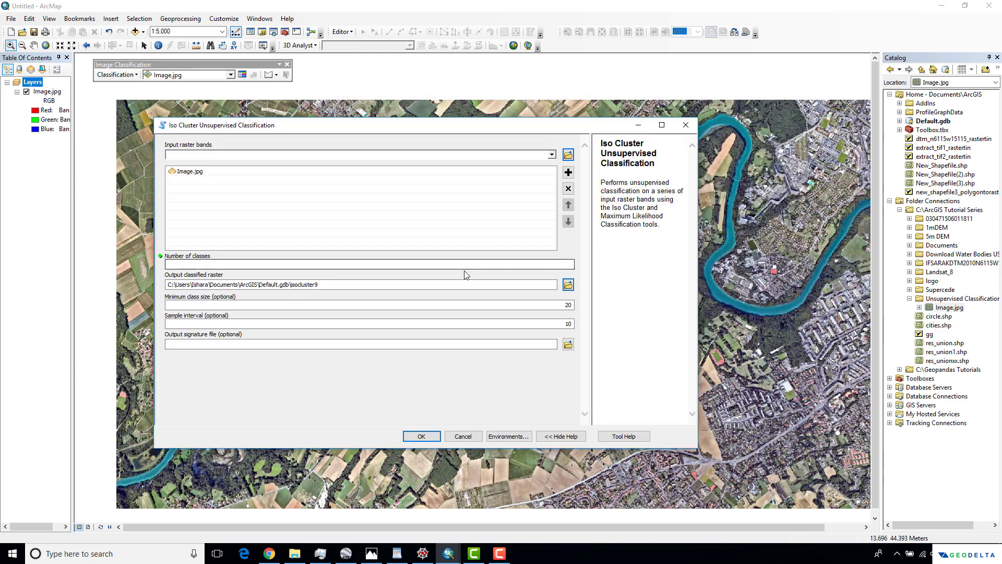
left_click(204, 264)
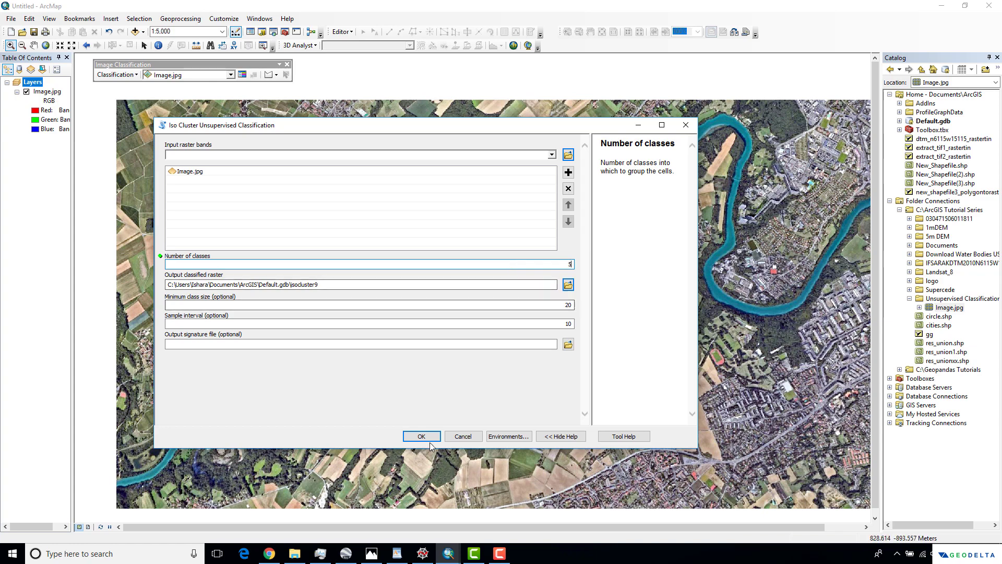
left_click(415, 437)
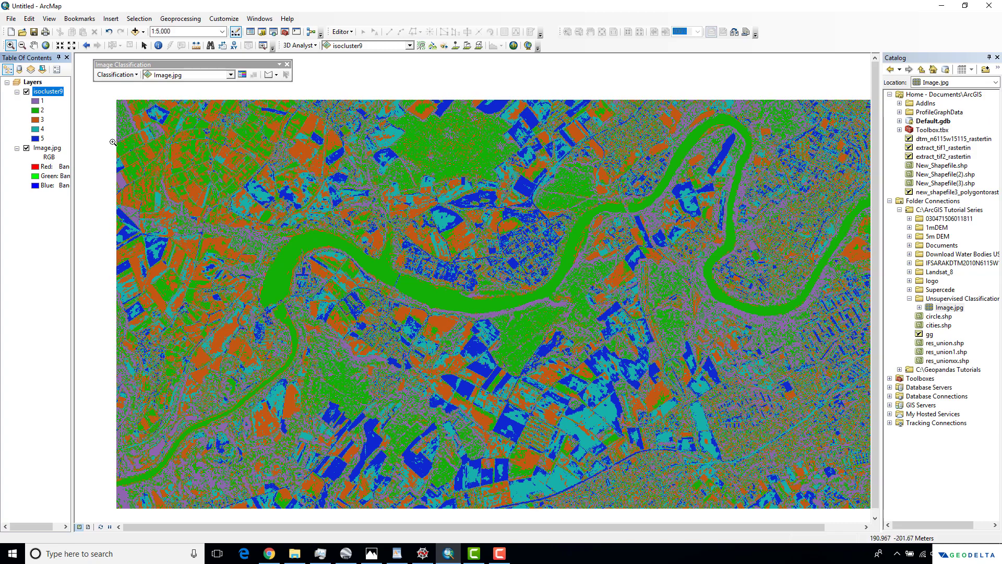
Compare the isocluster9 classes with the underlying imagery by toggling the layer's visibility, examining the fields, roads and river.
left_click(26, 92)
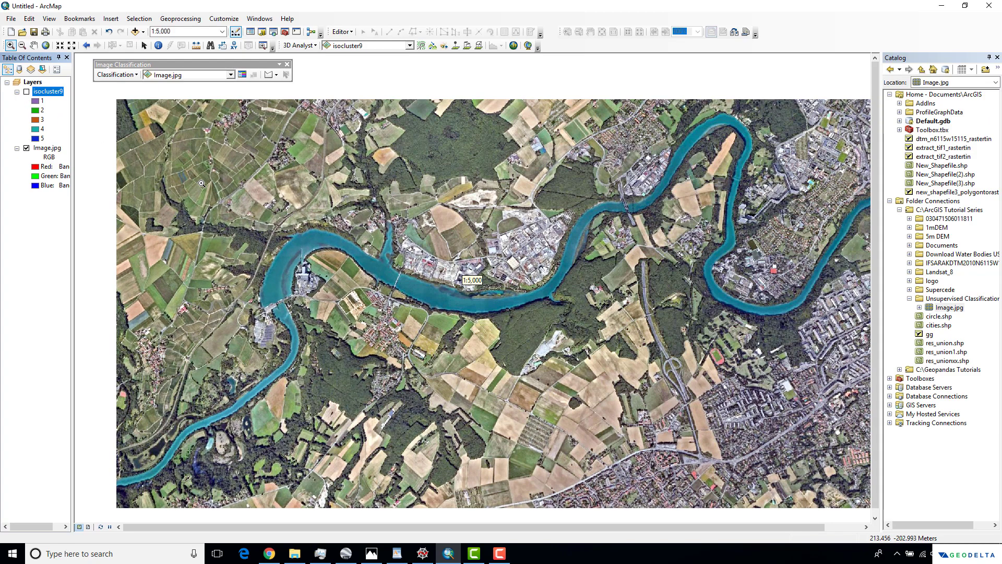
scroll(202, 184, "up", 3)
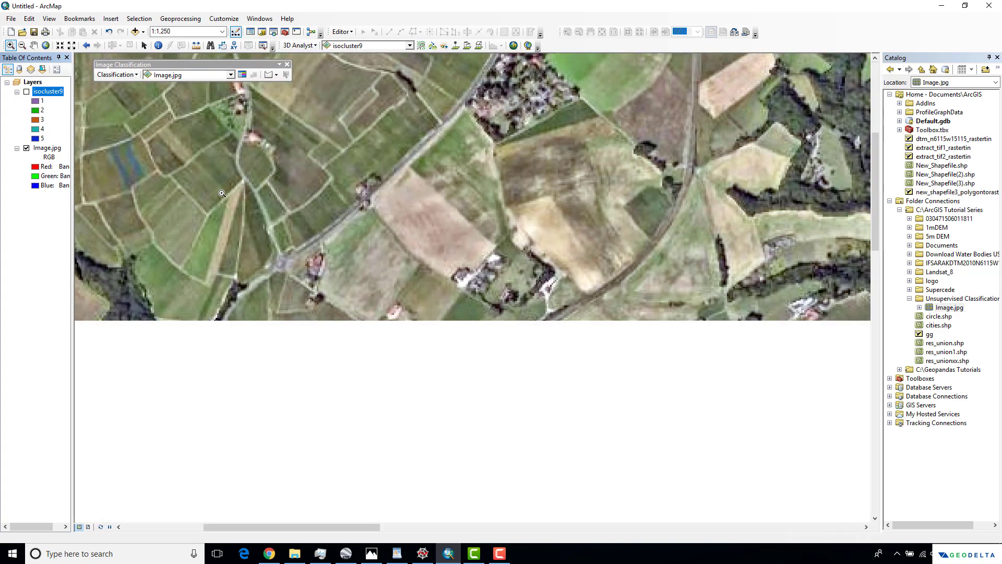
scroll(222, 194, "down", 1)
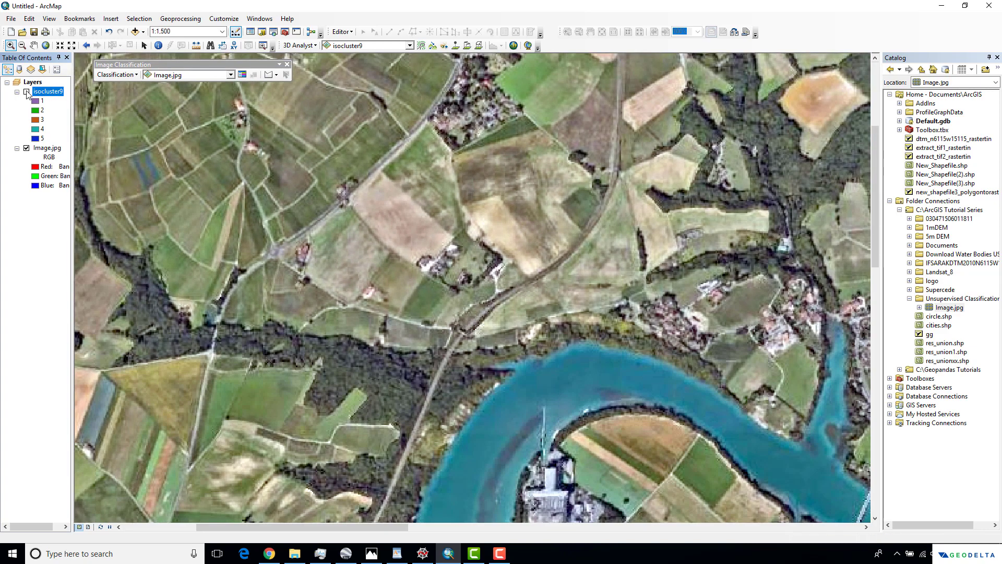
left_click(26, 92)
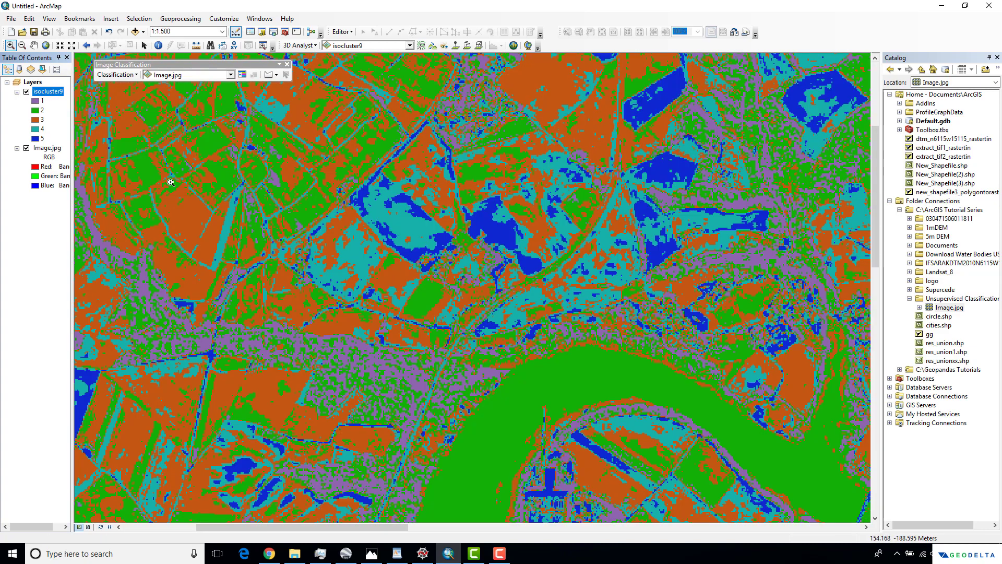
scroll(222, 205, "up", 1)
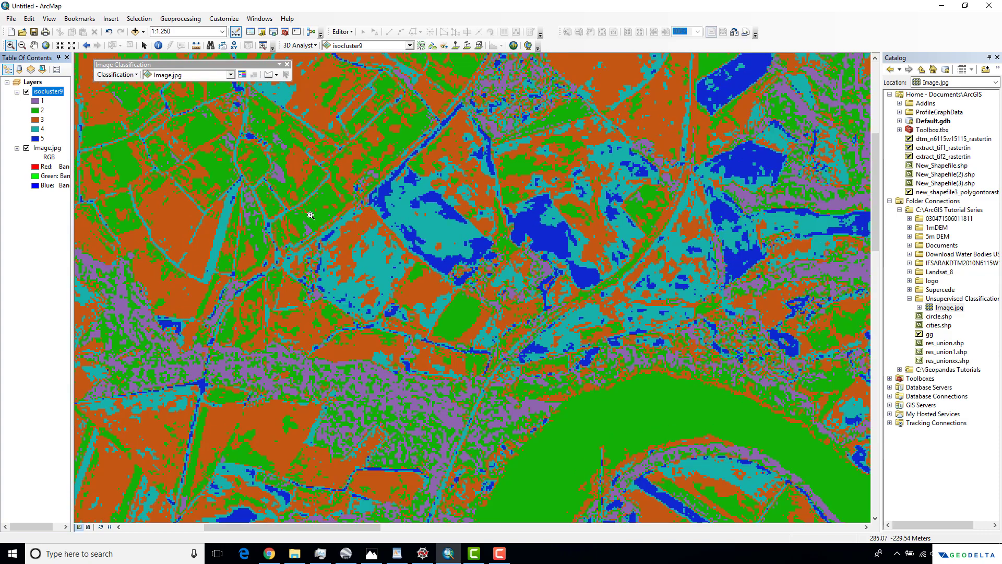
left_click(27, 92)
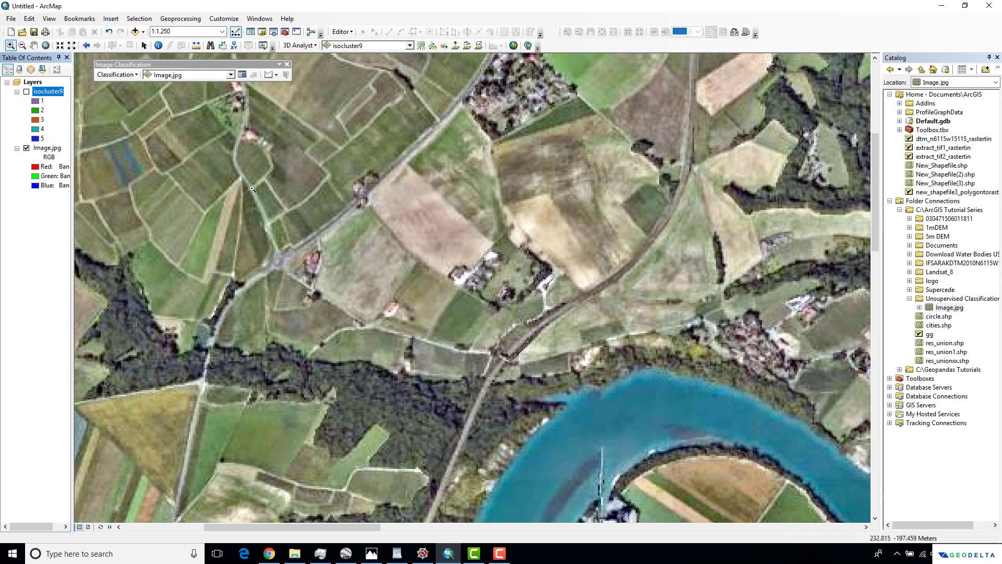
left_click(26, 92)
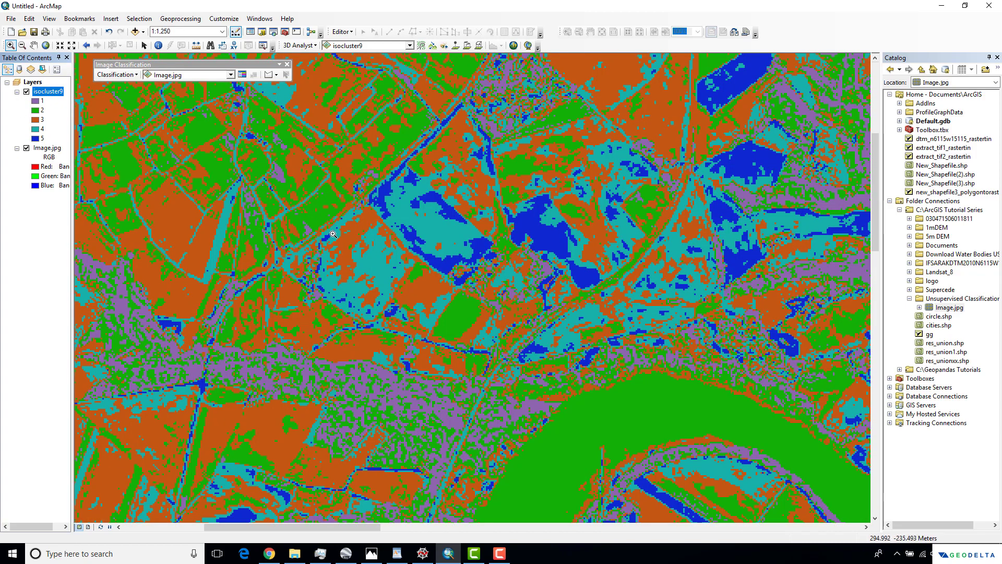
scroll(337, 242, "down", 4)
scroll(339, 247, "down", 2)
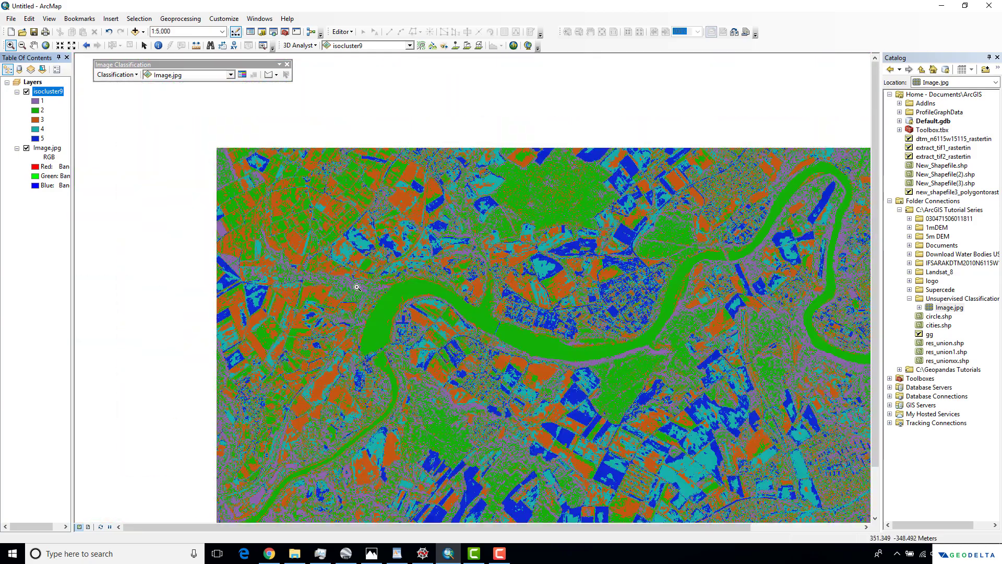
scroll(342, 269, "down", 1)
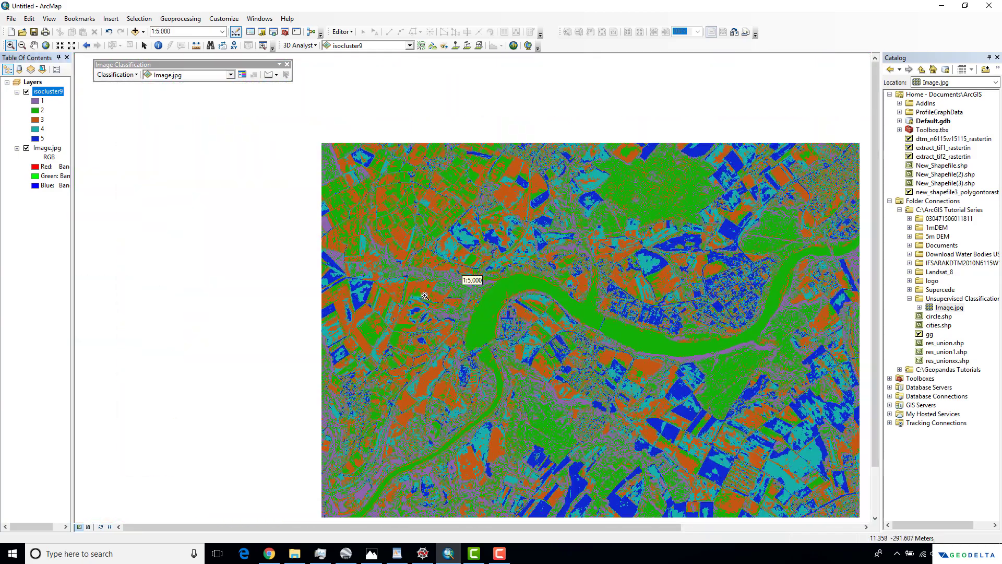
scroll(431, 293, "up", 1)
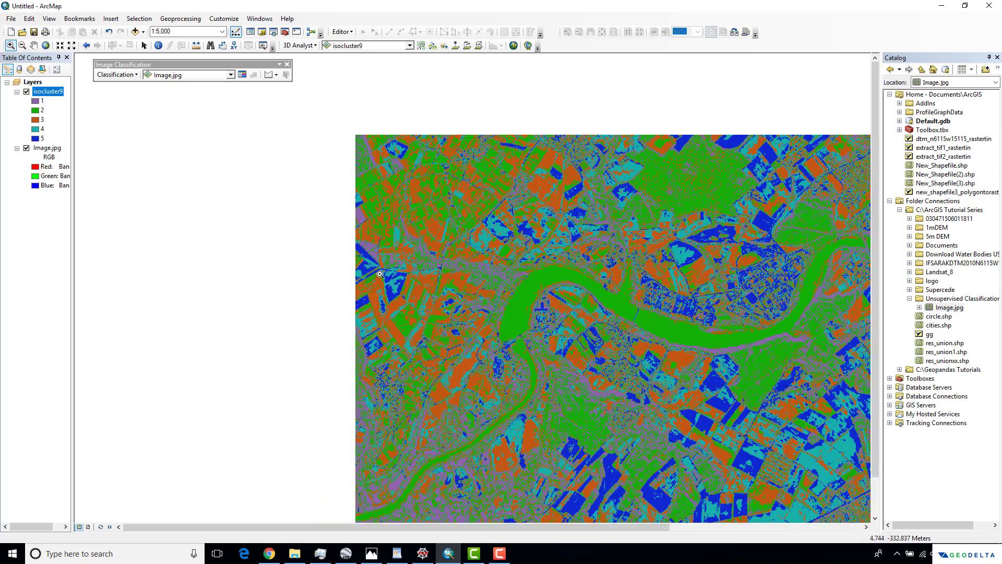
left_click_drag(381, 274, 213, 242)
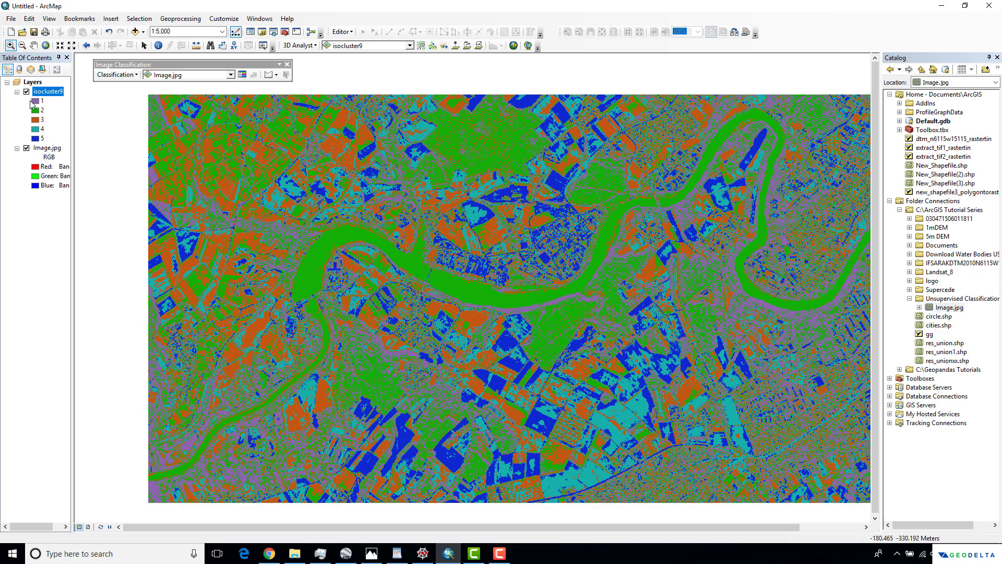
Remove the isocluster9 layer and run Iso Cluster Unsupervised Classification on Image.jpg again with 10 classes.
right_click(48, 92)
left_click(79, 112)
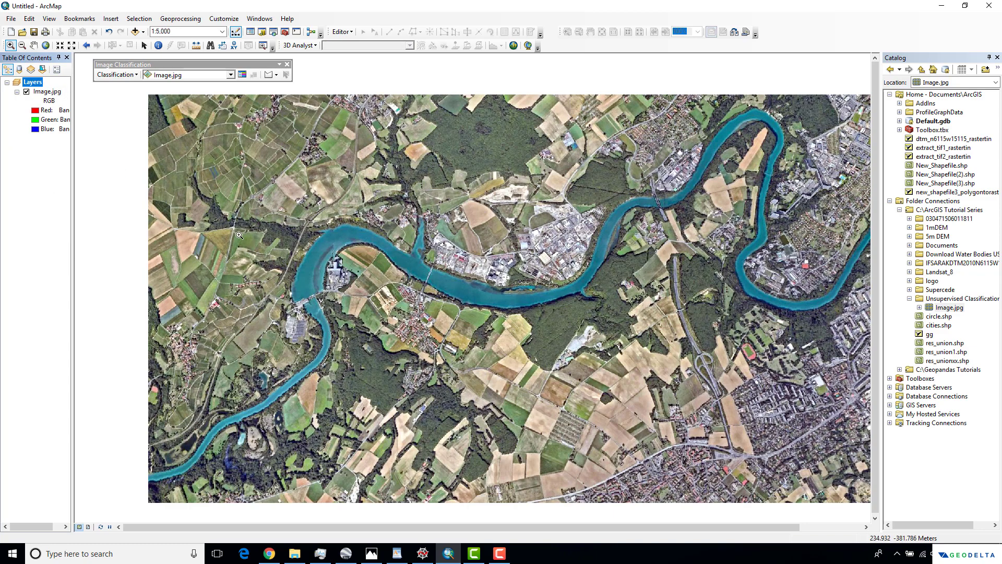
left_click(117, 75)
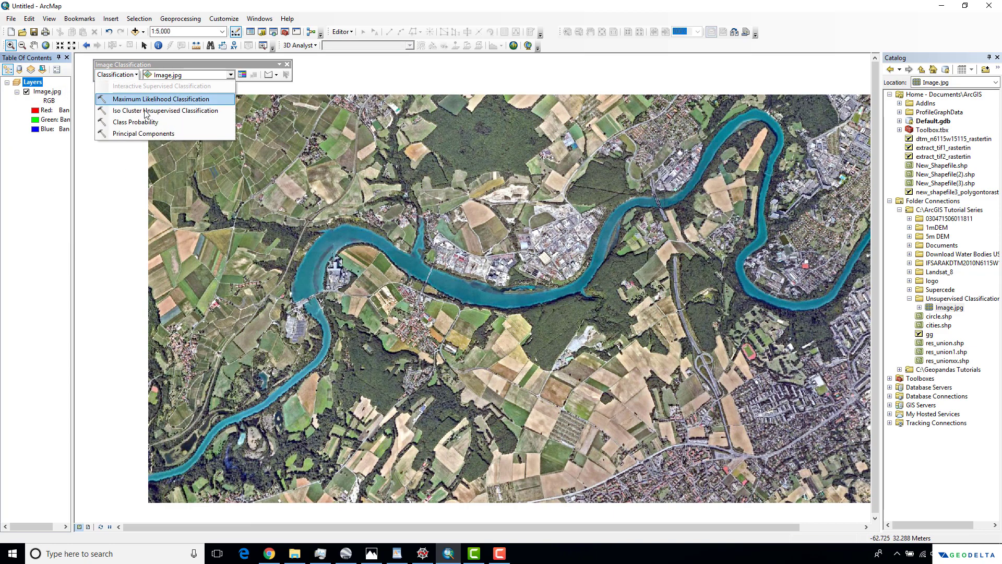
left_click(146, 112)
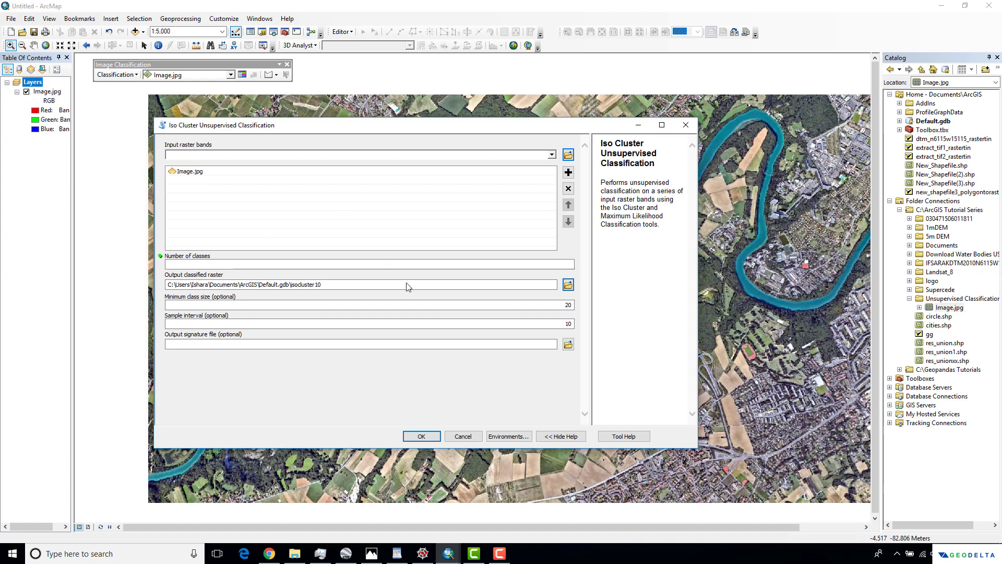
left_click(557, 265)
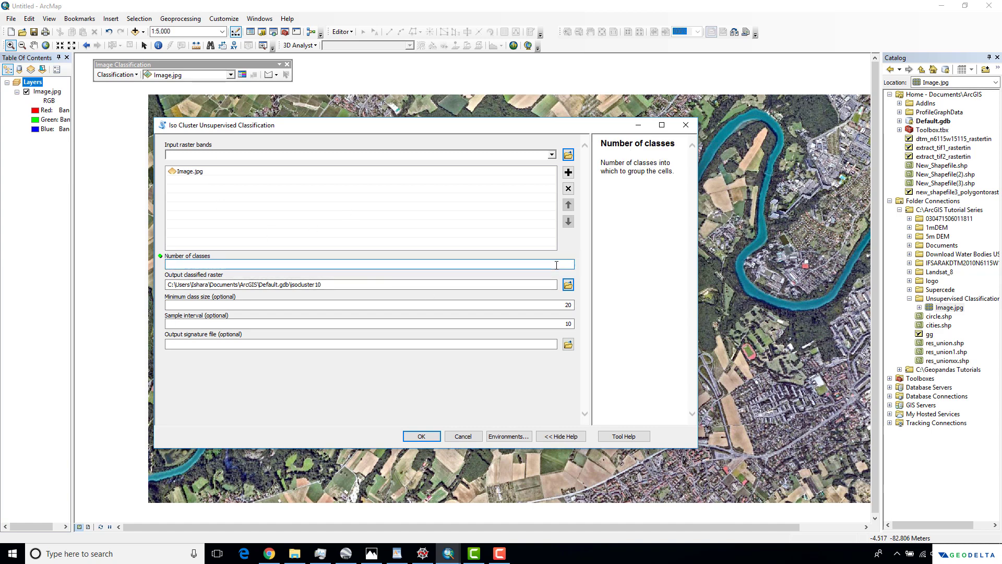
type("1:5,0")
left_click(422, 436)
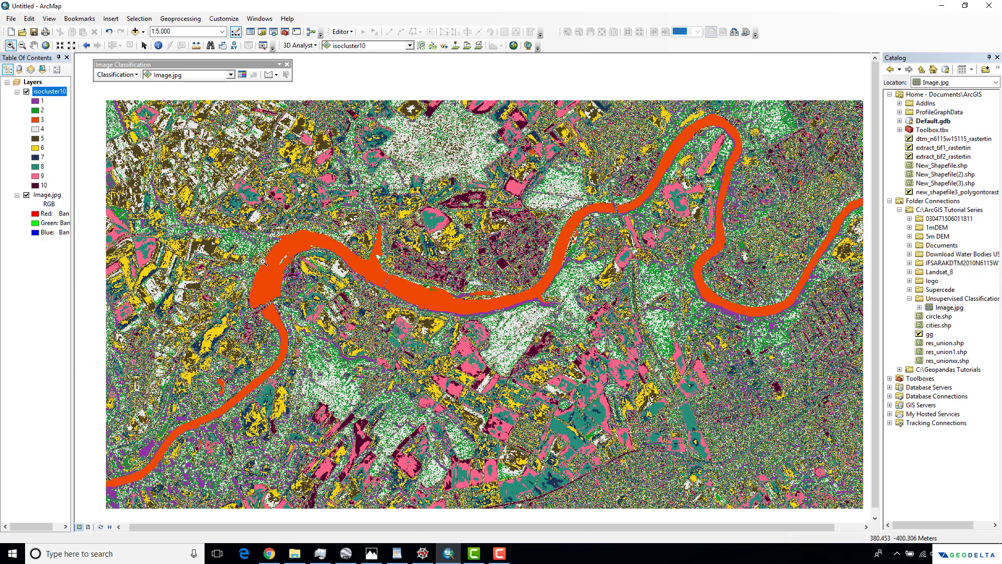
Compare the ten-class result with the source imagery by hiding and showing the isocluster10 layer.
scroll(271, 267, "up", 1)
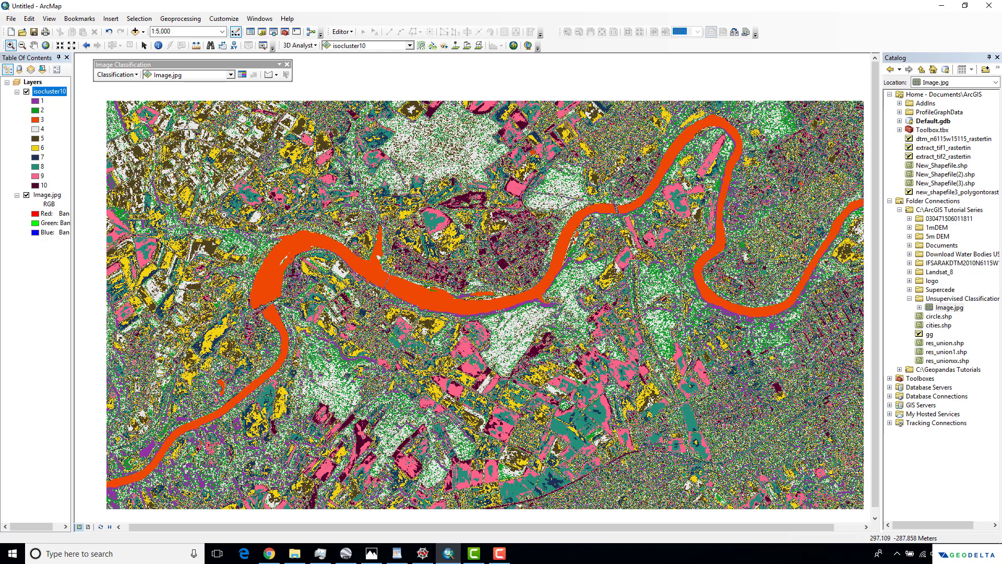
left_click(26, 92)
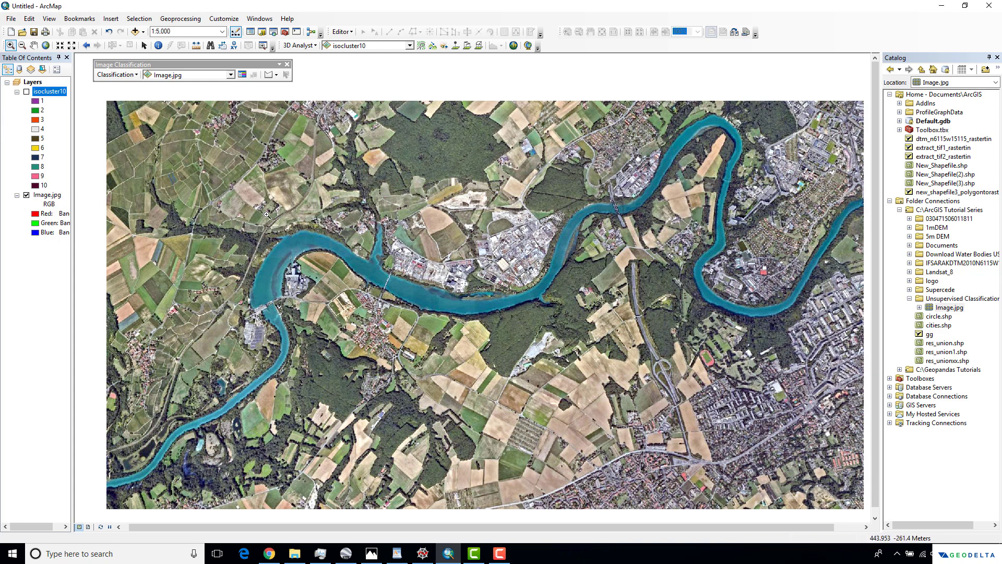
left_click(26, 92)
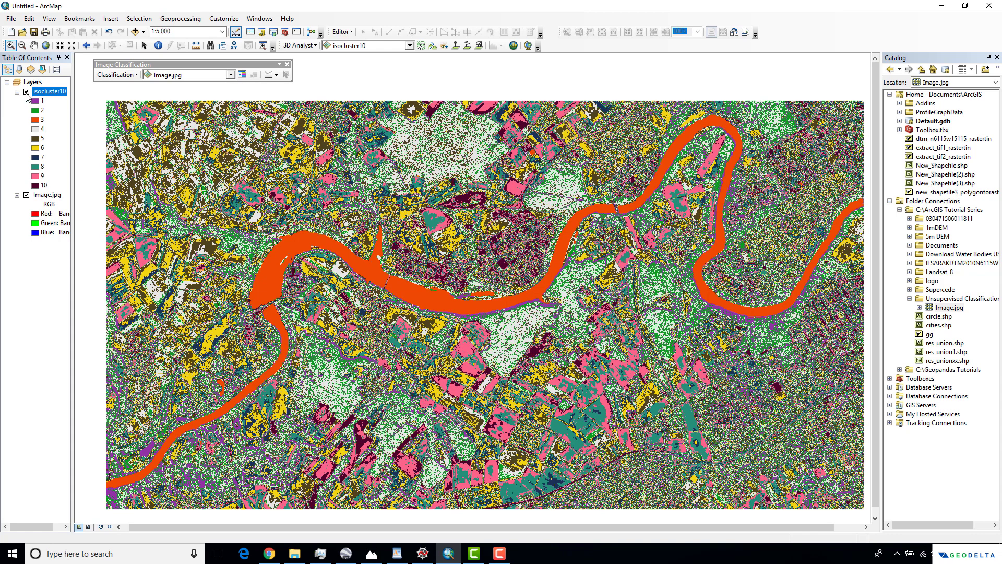
Change the fill color of class 3, which covers the river, to blue in the isocluster10 layer.
left_click(35, 120)
left_click(457, 156)
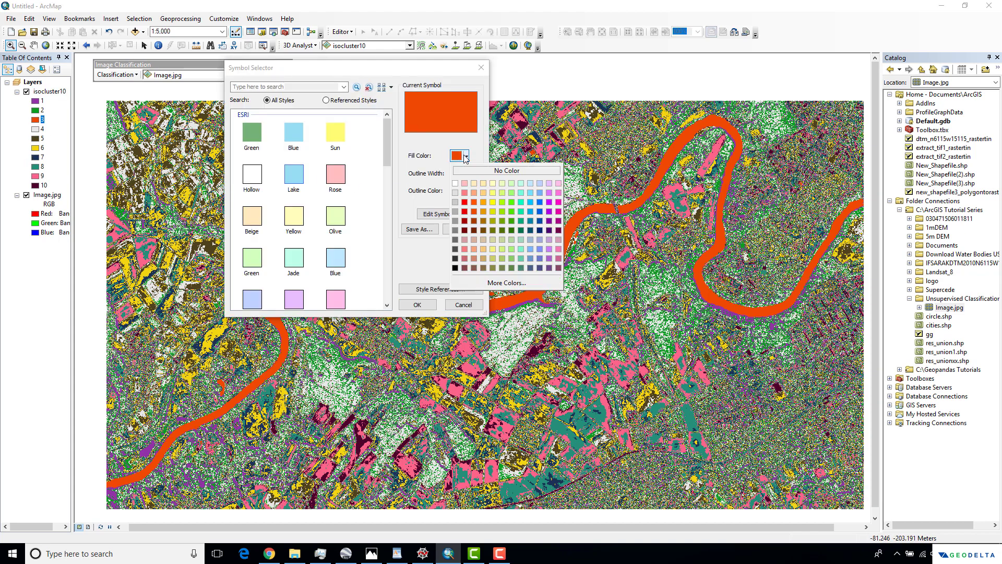
left_click(538, 202)
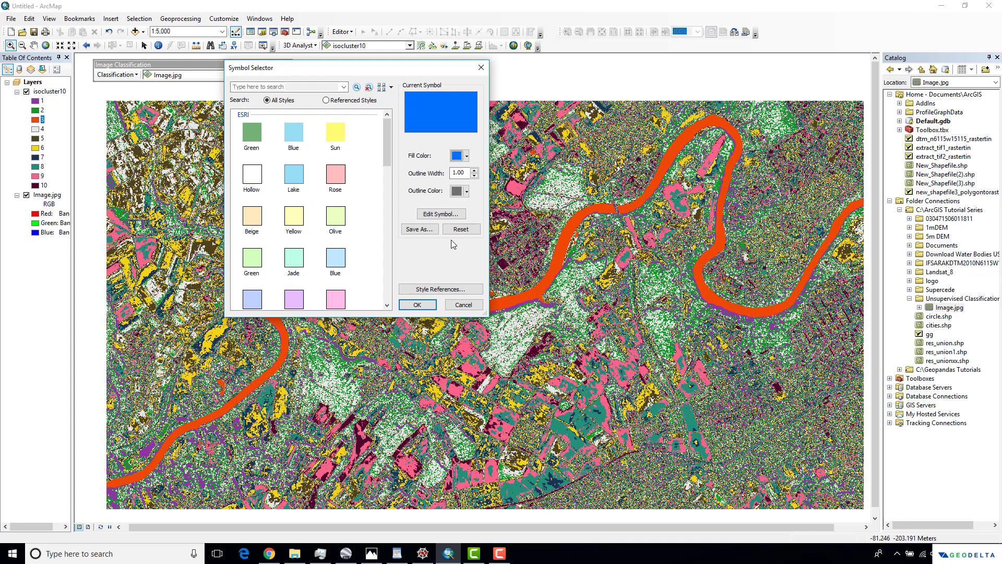
left_click(418, 304)
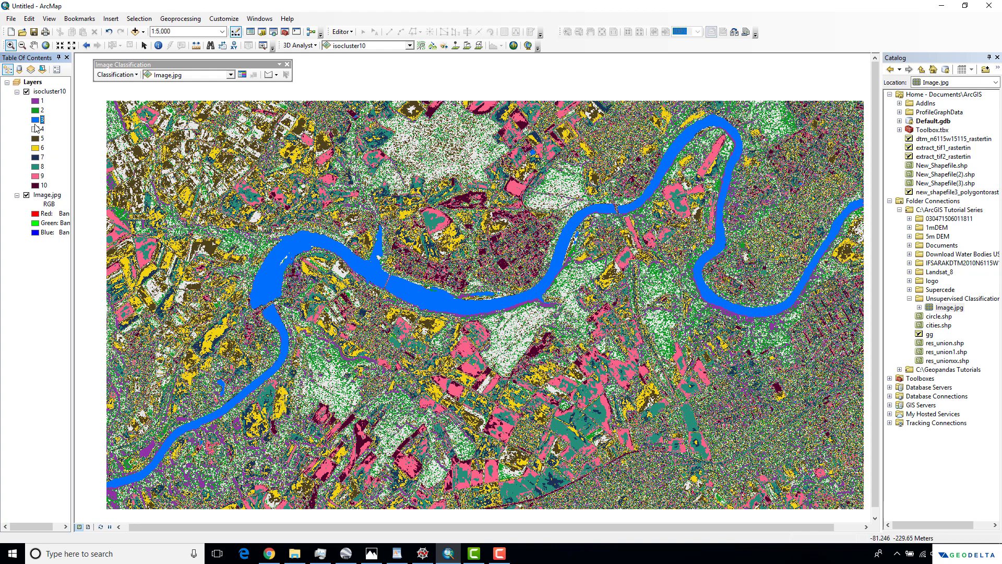
Hide isocluster10 to examine the large forest north of the river, and show it again to check the forest's classes.
left_click(27, 92)
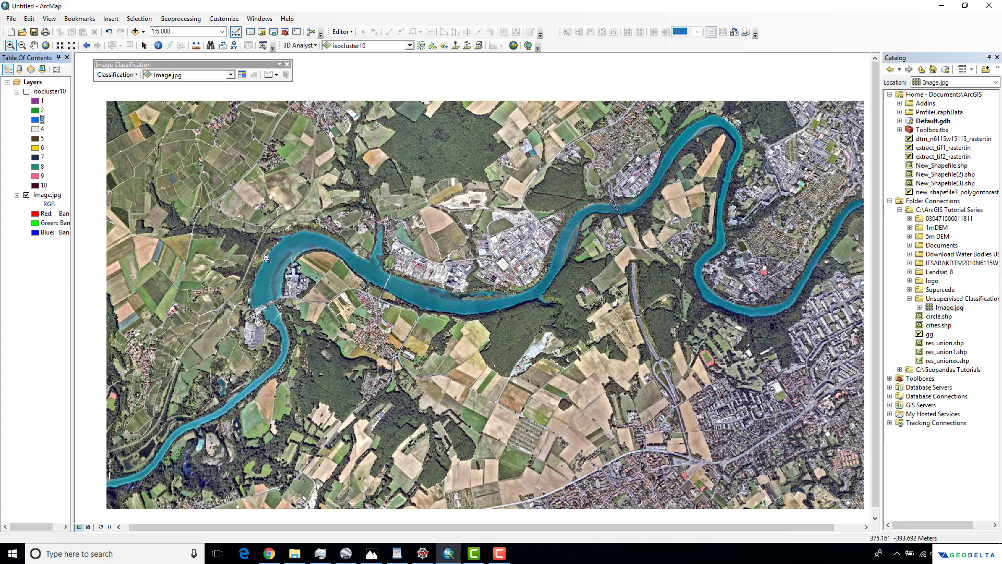
scroll(455, 192, "down", 1)
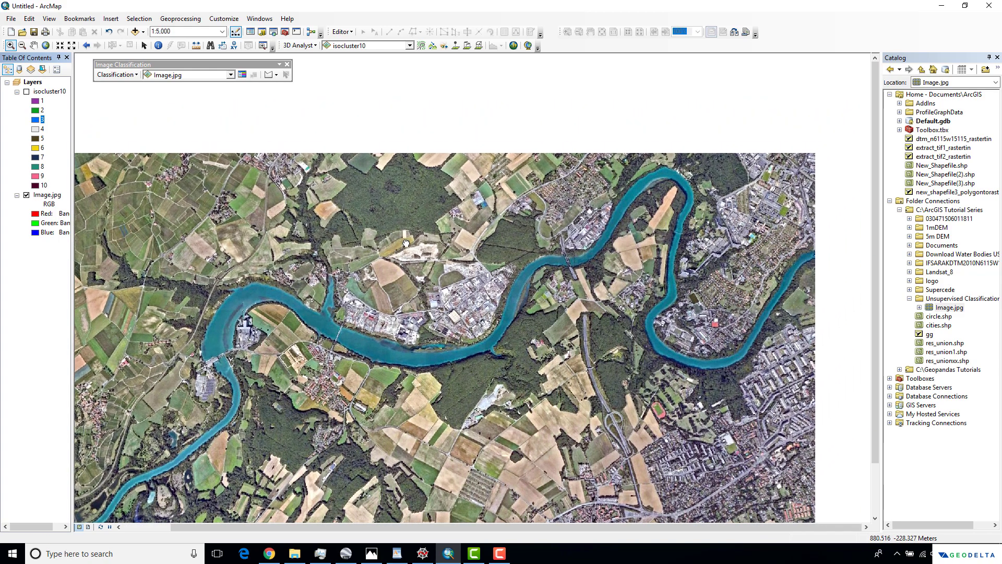
left_click(403, 194)
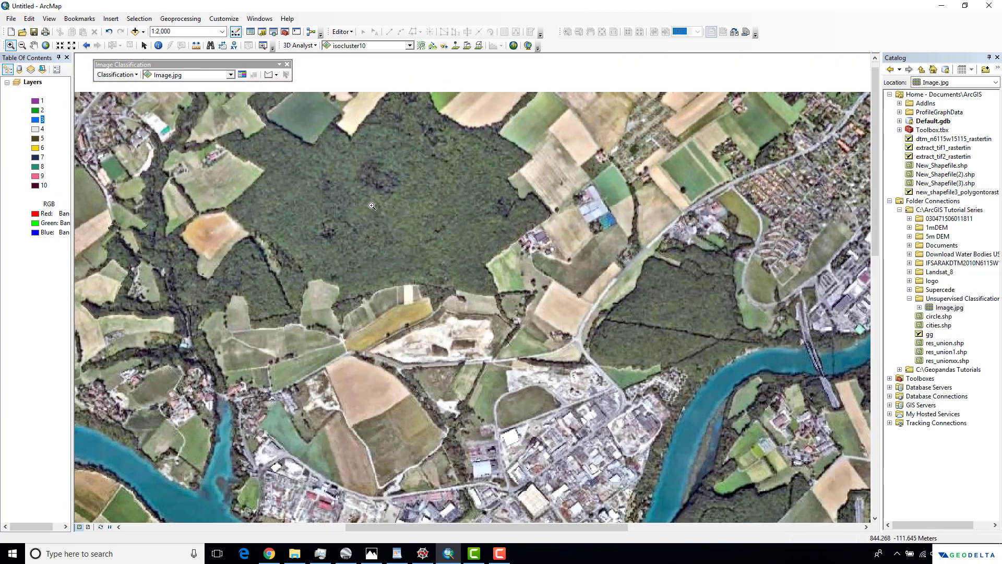
left_click(26, 91)
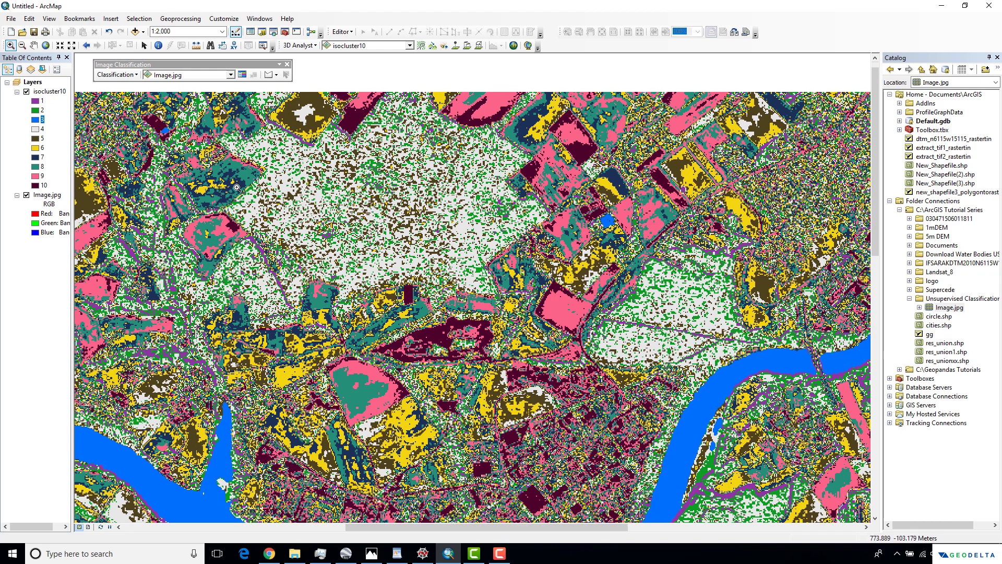
Set the outline color of class 4 in the isocluster10 layer to dark green.
left_click(35, 129)
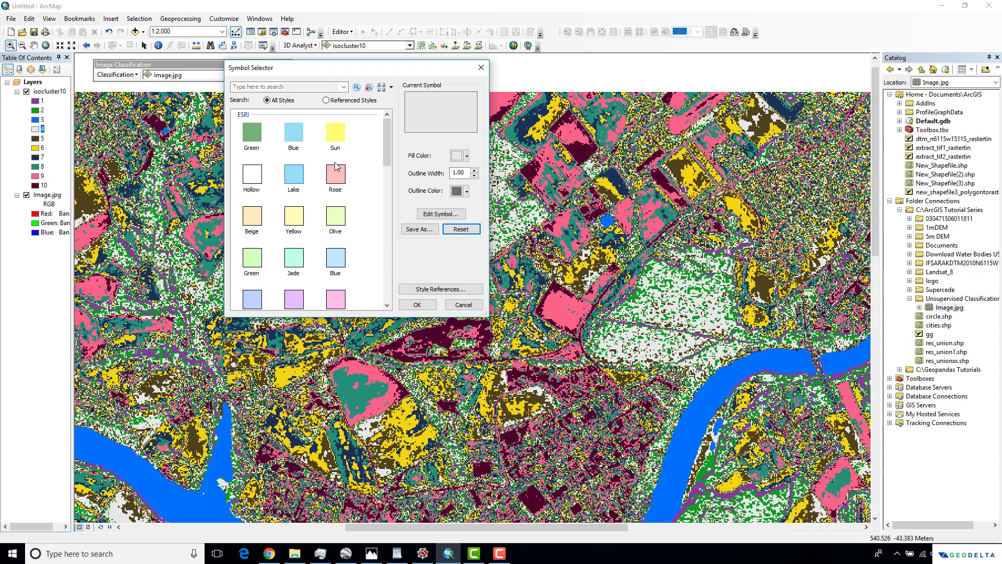
left_click(465, 191)
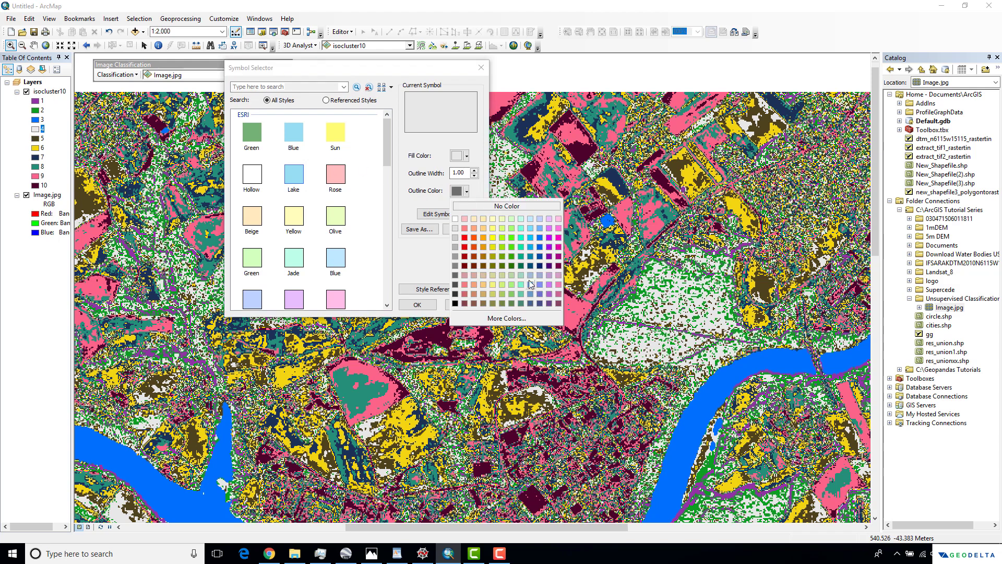
left_click(512, 266)
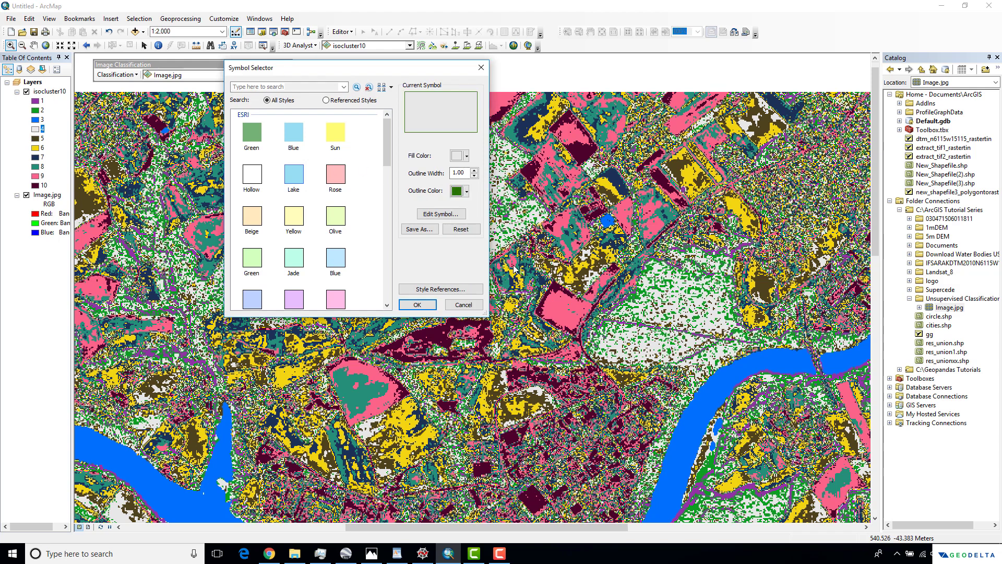
left_click(417, 304)
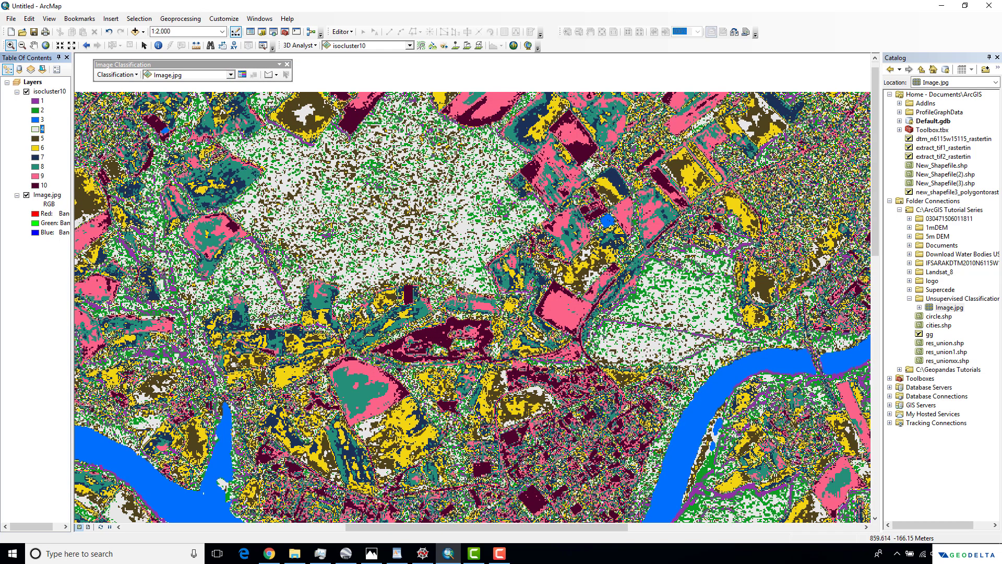
Set the outline of class 4 in isocluster10 to No Color and its fill color to dark green.
left_click(35, 130)
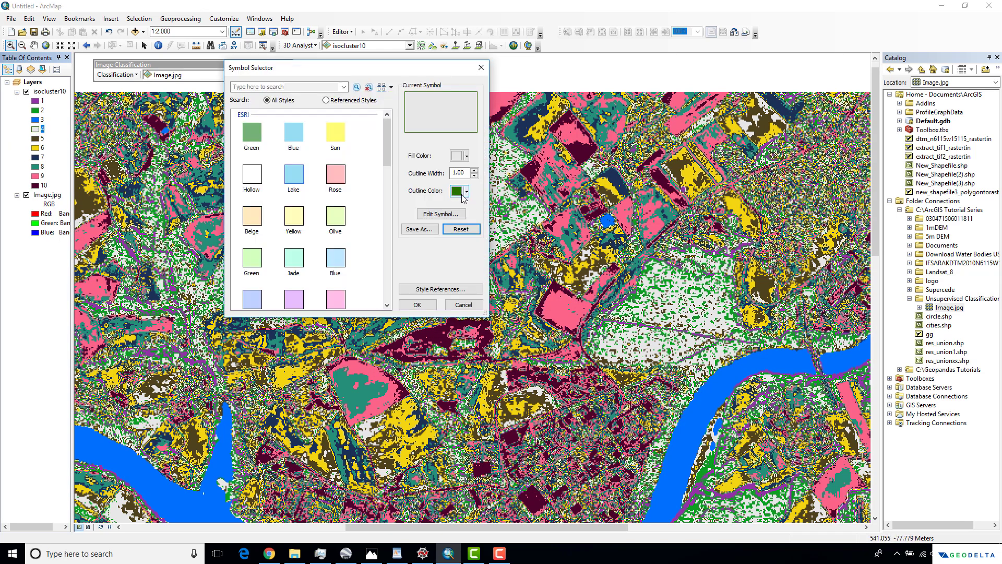
left_click(467, 191)
left_click(470, 207)
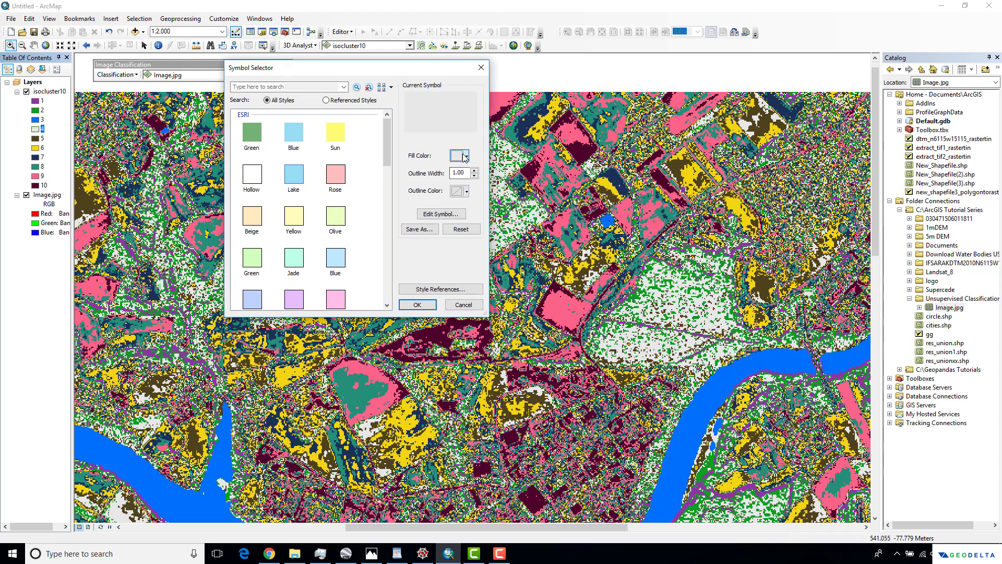
left_click(466, 156)
left_click(512, 230)
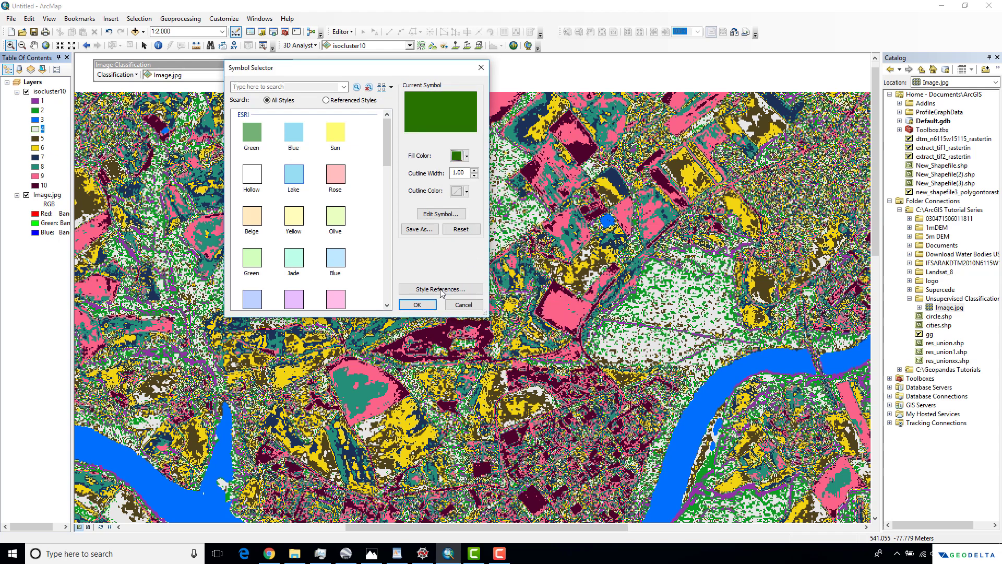
left_click(417, 305)
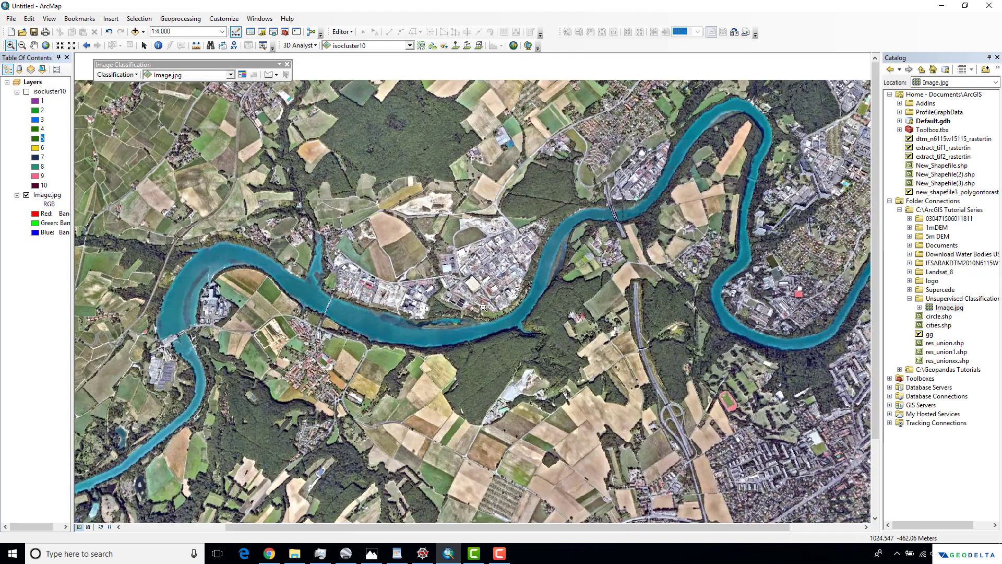
Compare the industrial area north of the river bend in the imagery and the classification by toggling isocluster10.
scroll(487, 283, "down", 3)
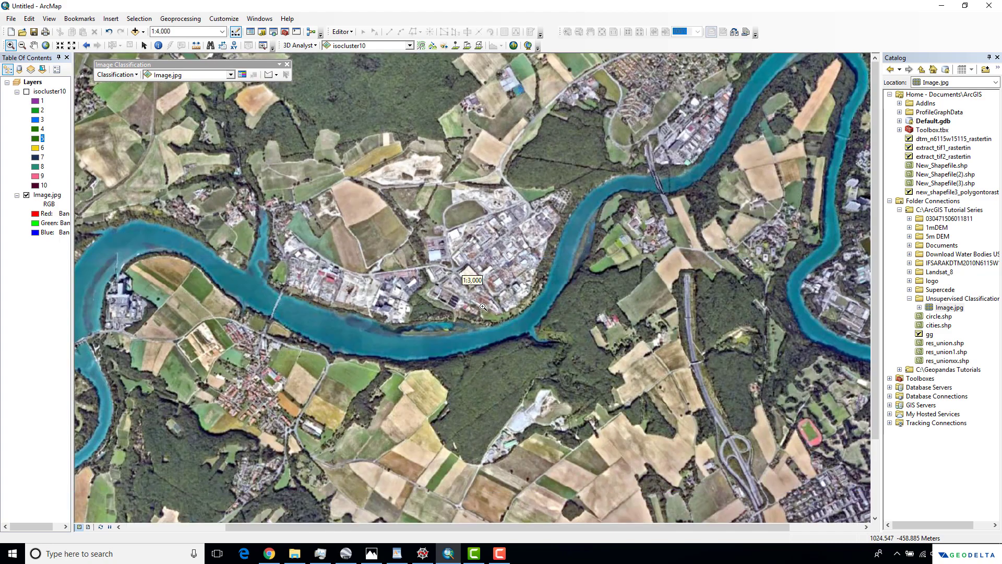
scroll(487, 283, "down", 3)
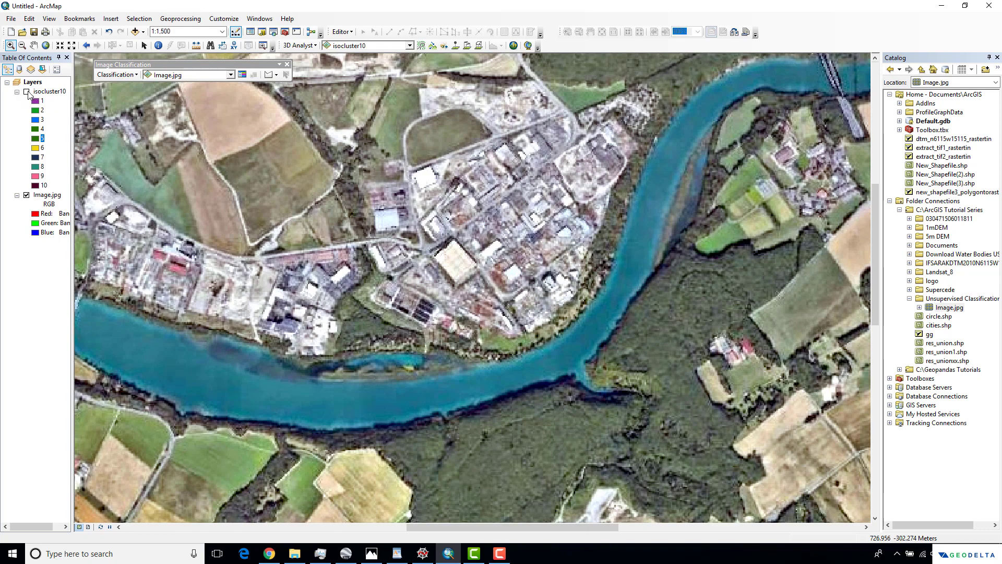
left_click(26, 92)
left_click(26, 91)
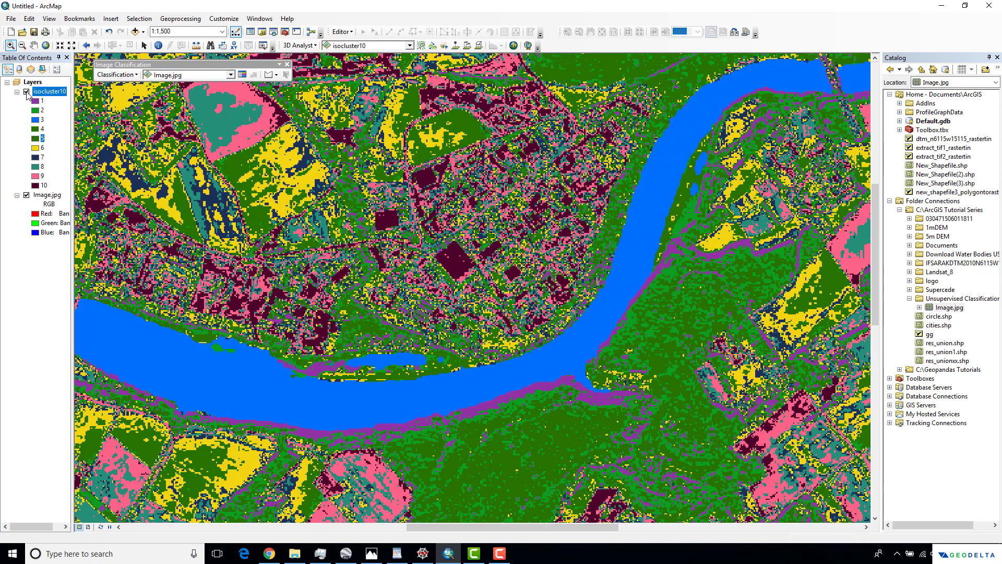
left_click(26, 92)
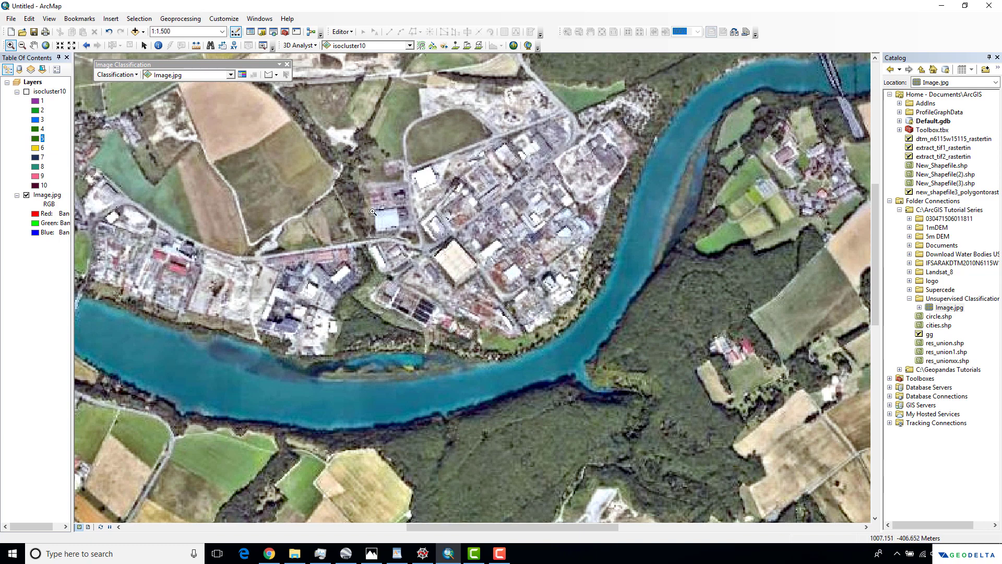
left_click(27, 92)
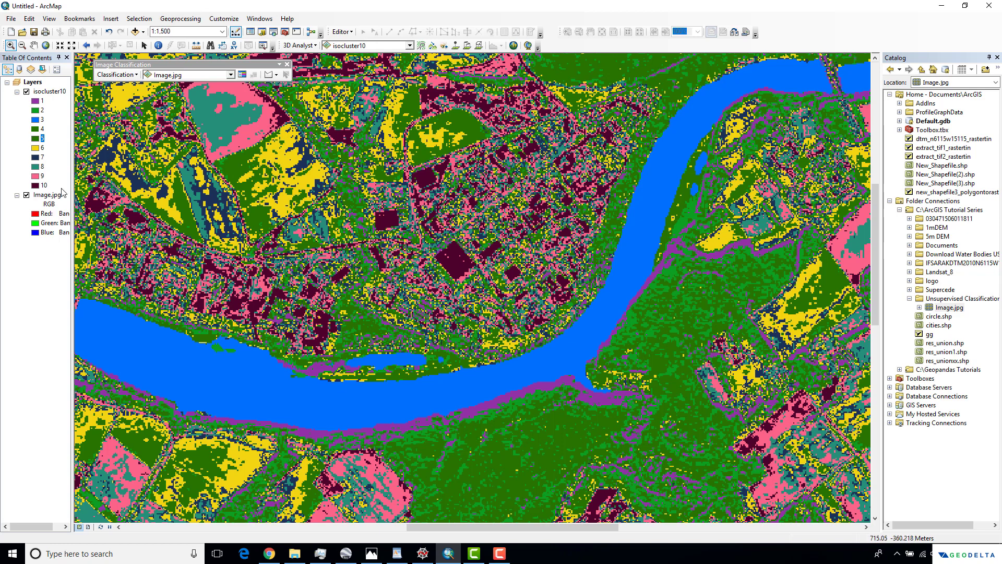
Change the fill color of class 10, which covers the industrial buildings, to red.
left_click(35, 185)
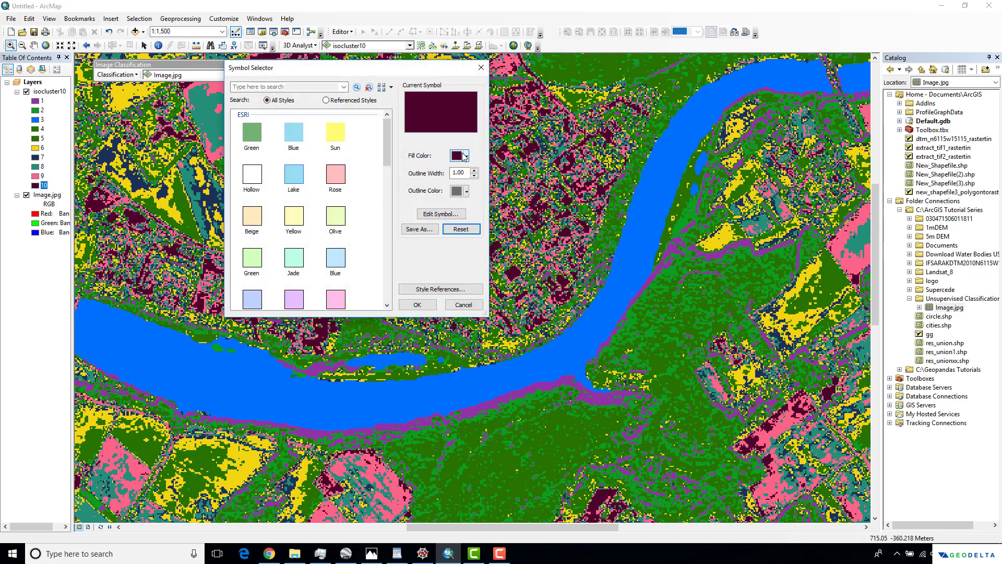
left_click(464, 156)
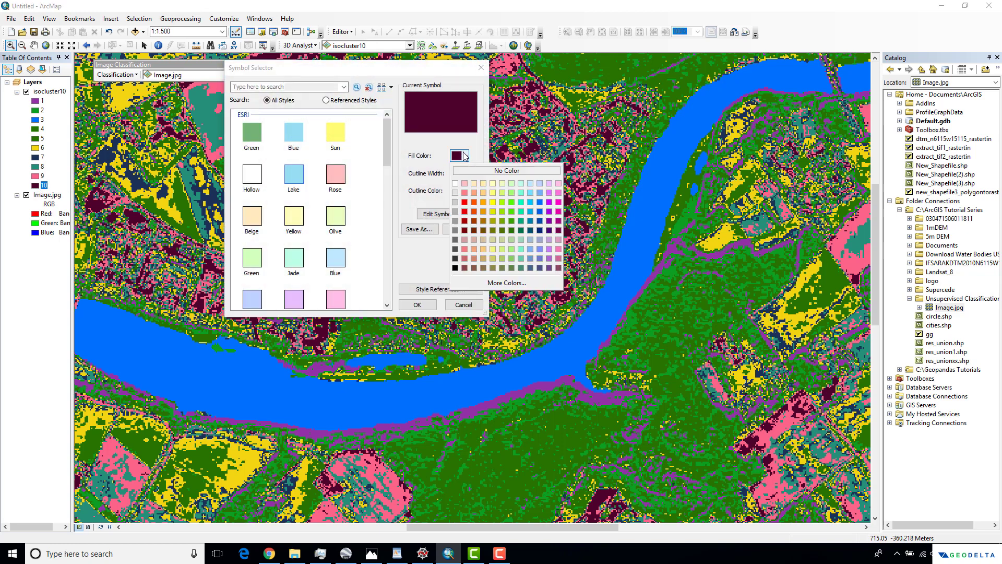
left_click(465, 202)
left_click(417, 305)
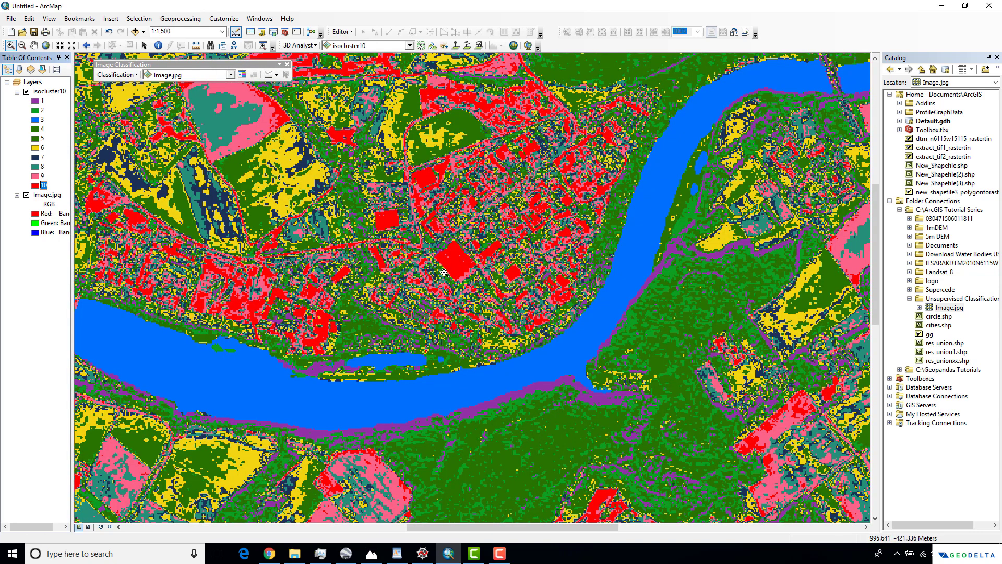
Toggle isocluster10 to compare the built-up area and the farmland south of the river with their classes, leaving the layer visible.
left_click(26, 92)
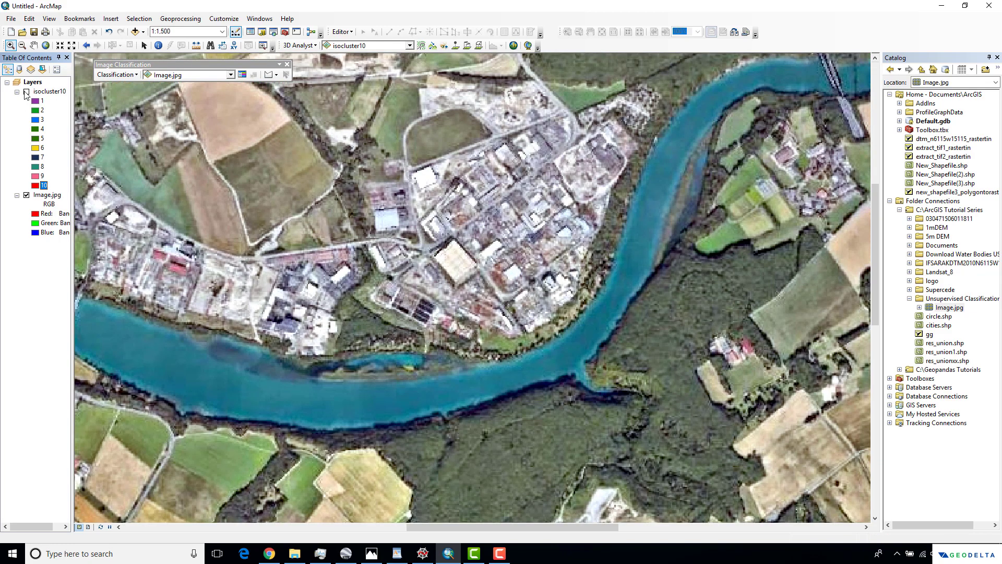
left_click(26, 92)
left_click(26, 92)
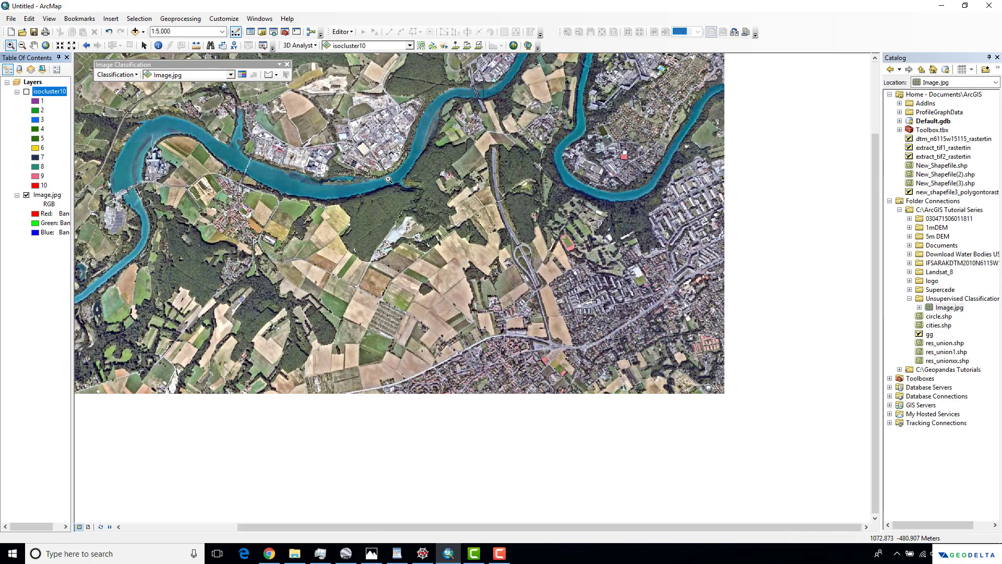
scroll(449, 284, "up", 3)
scroll(450, 284, "down", 1)
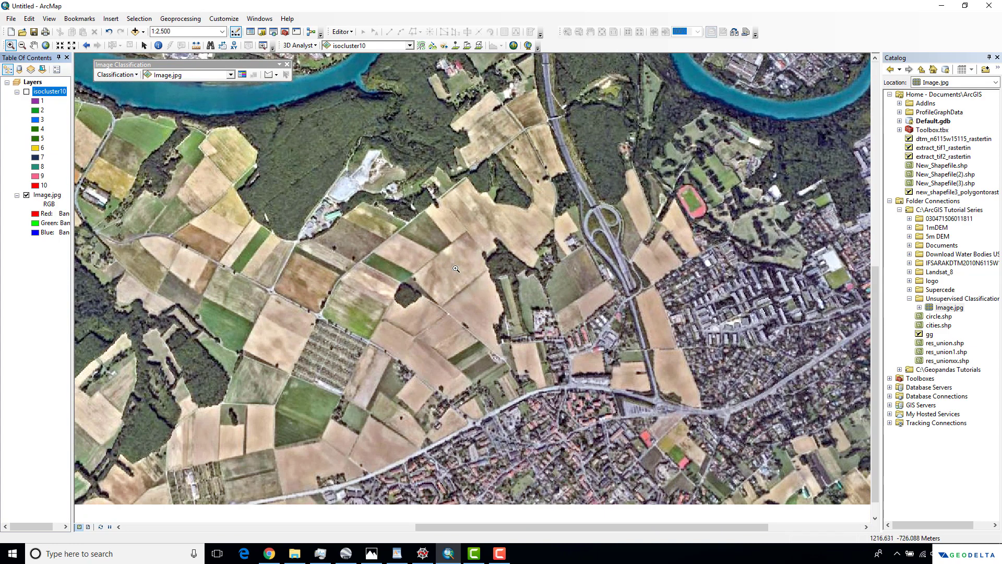
scroll(449, 279, "up", 3)
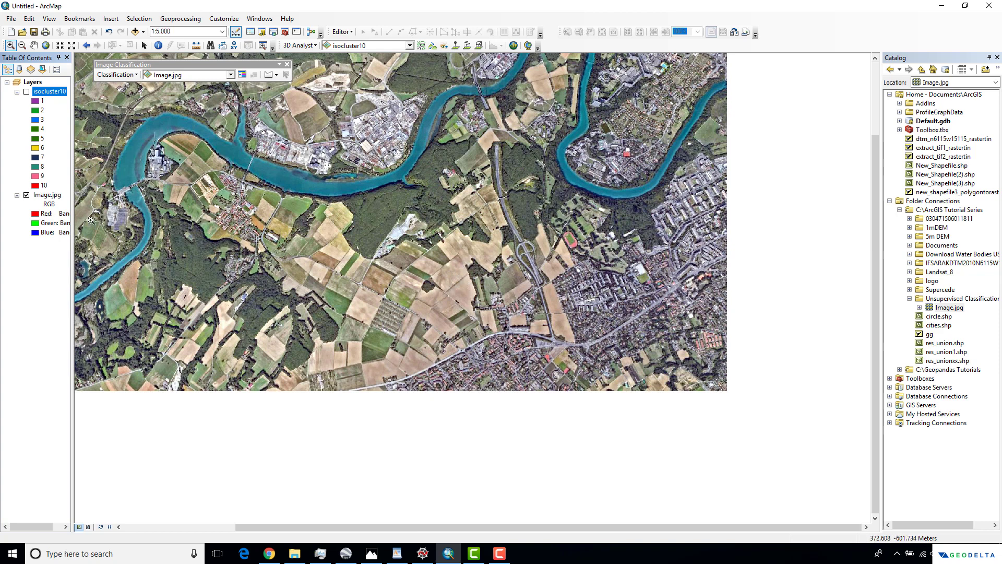
left_click(27, 92)
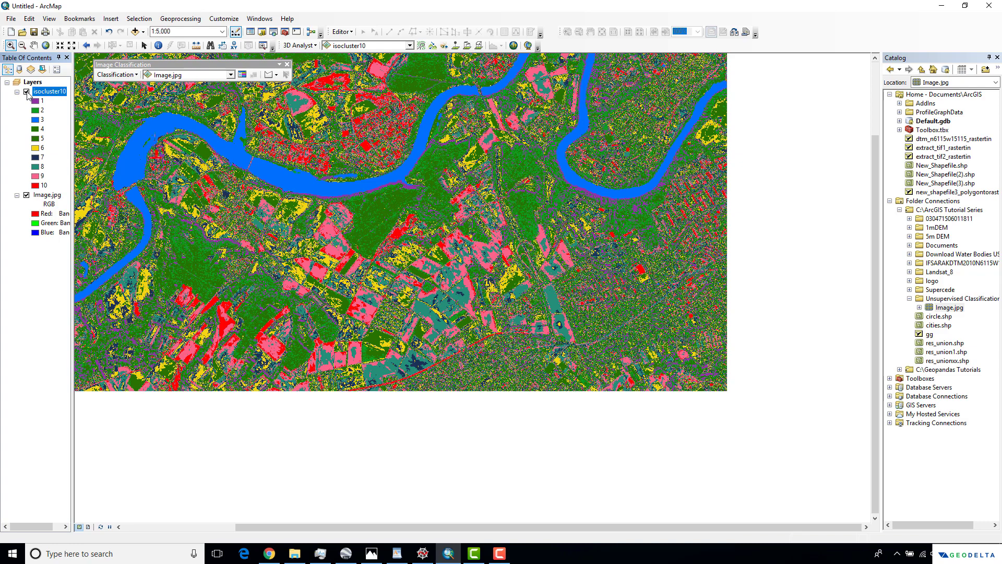
left_click(26, 92)
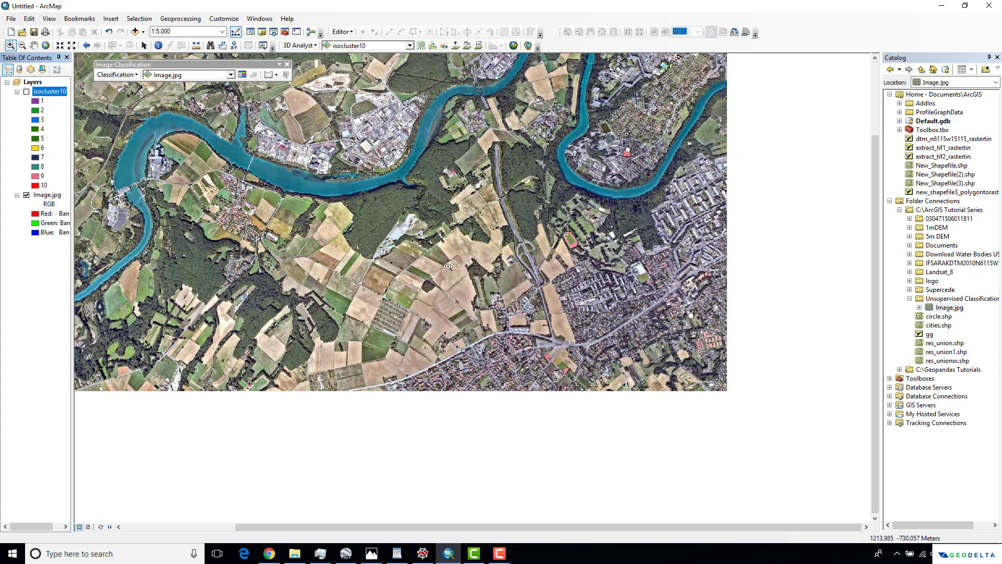
left_click(27, 92)
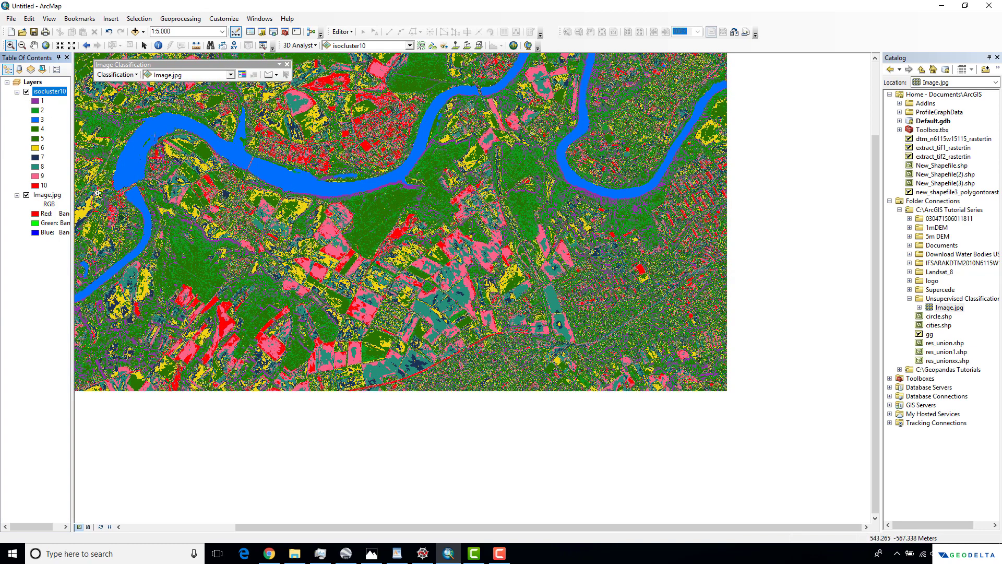
Change the fill color of class 9 in the isocluster10 layer from pink to red.
double_click(35, 176)
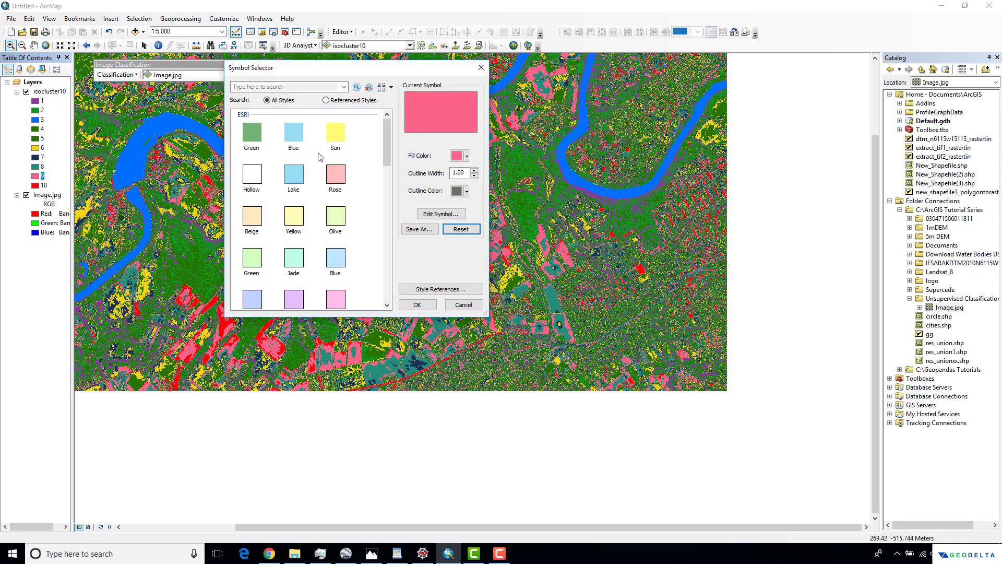
left_click(466, 155)
left_click(465, 202)
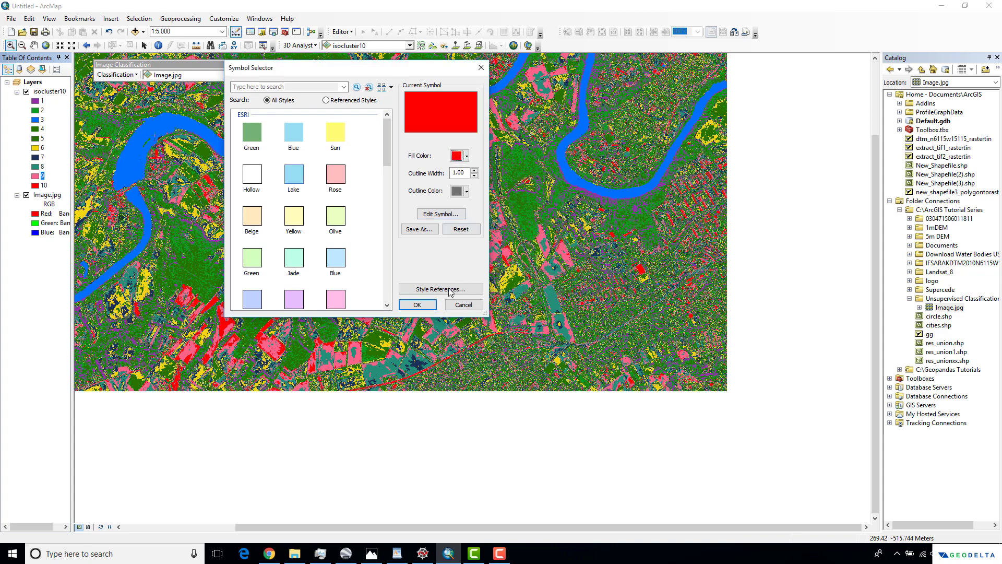
left_click(417, 305)
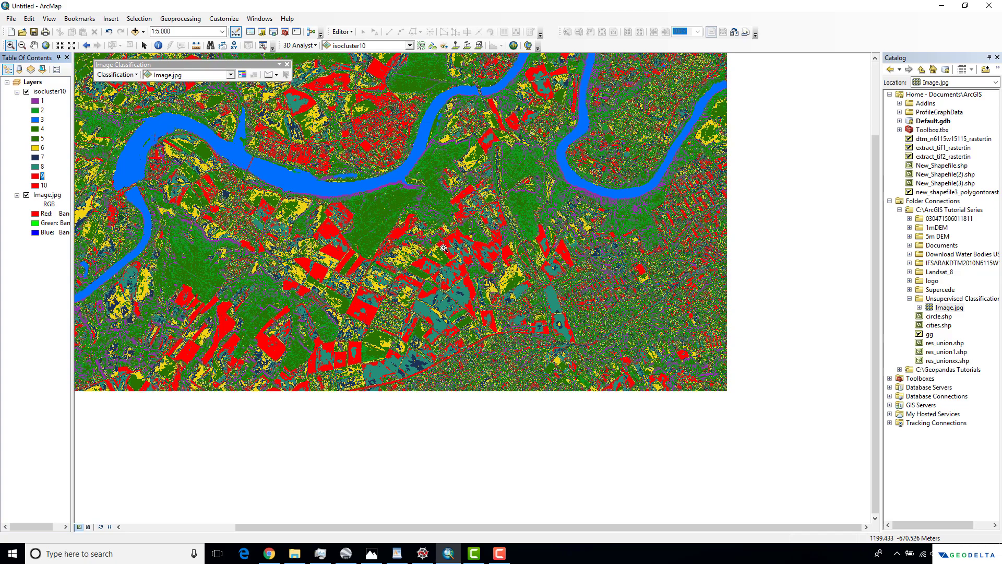
Compare the recolored classification with the source imagery over the full image extent by repeatedly toggling isocluster10.
scroll(381, 272, "up", 1)
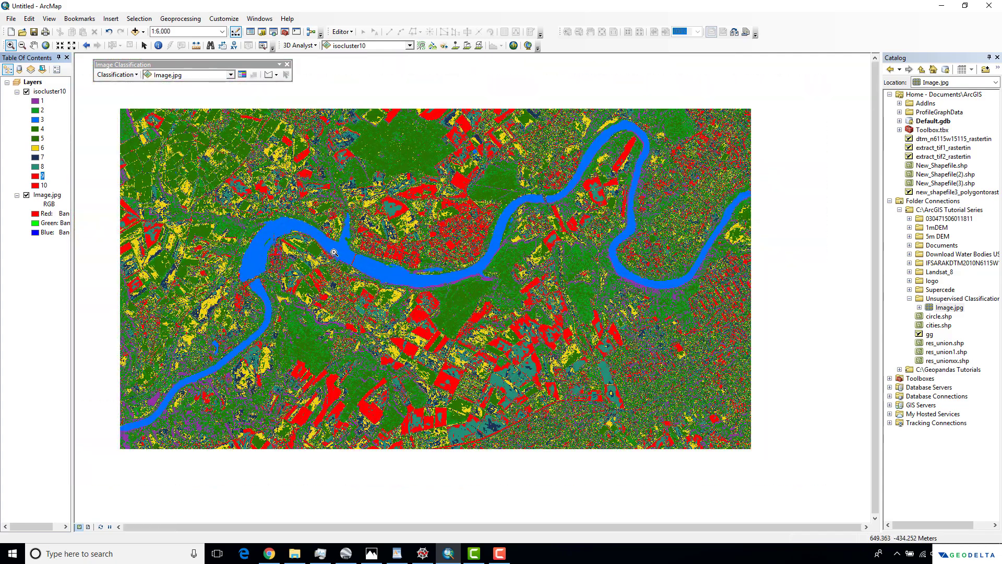
scroll(332, 249, "up", 2)
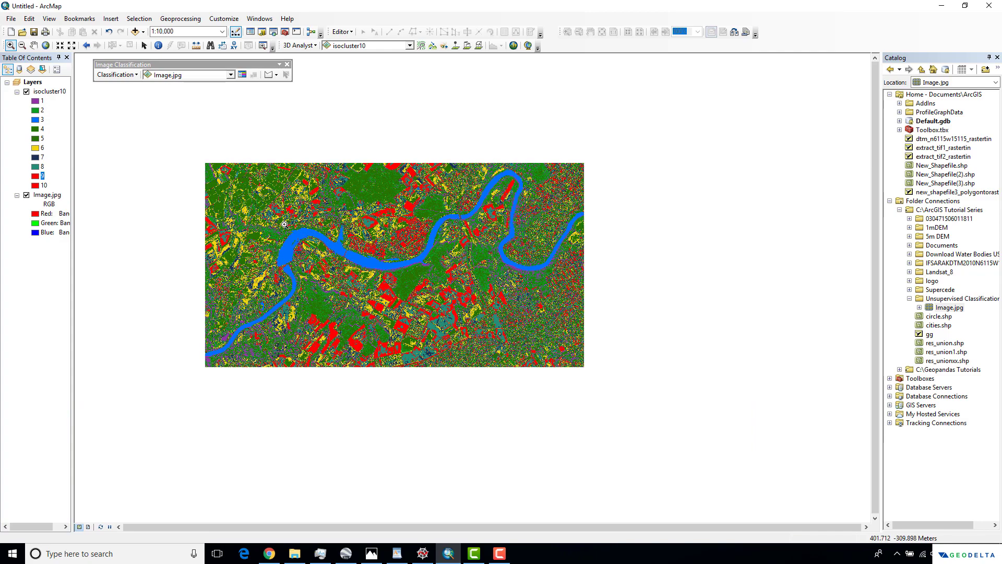
scroll(284, 224, "down", 1)
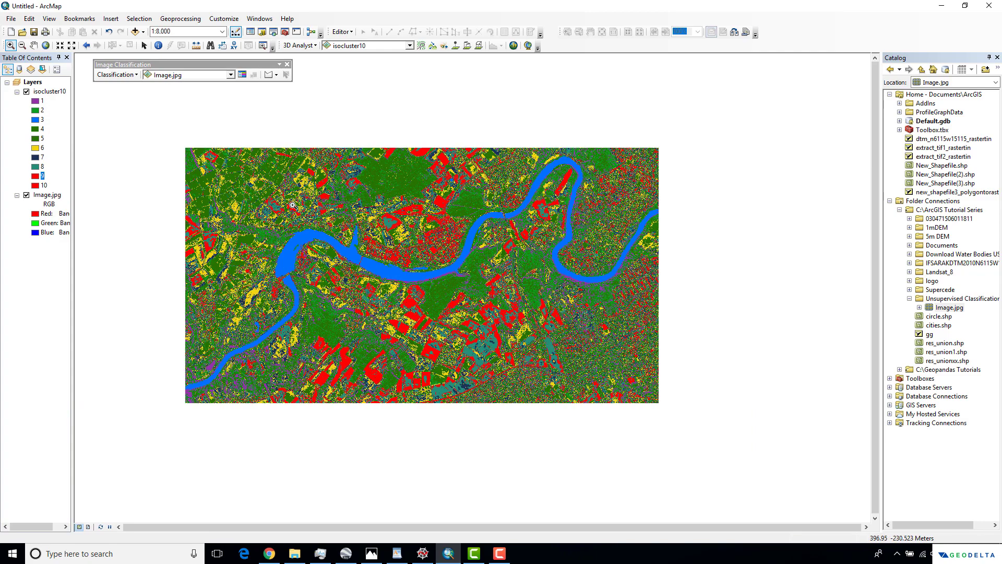
left_click(28, 93)
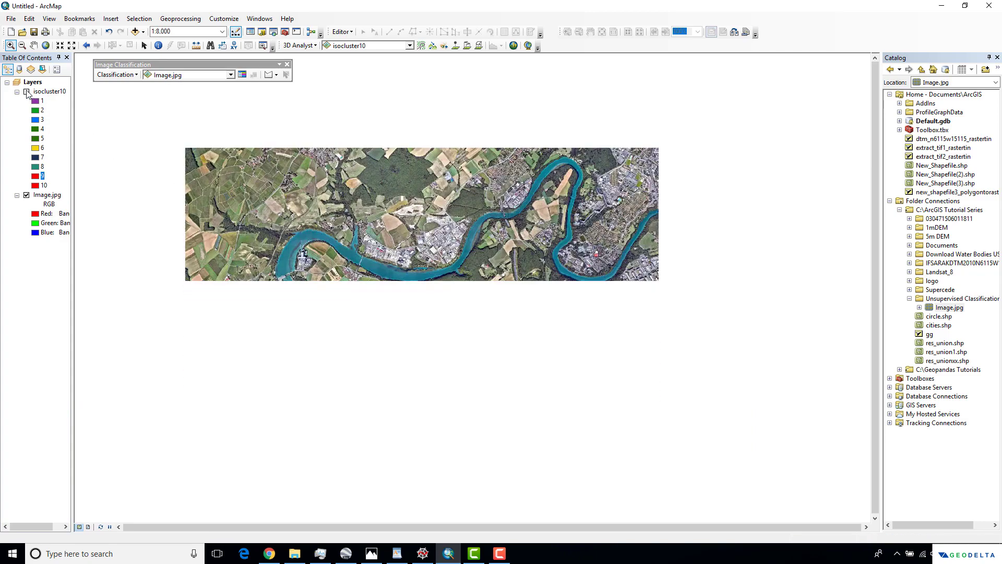
left_click(27, 92)
left_click(27, 93)
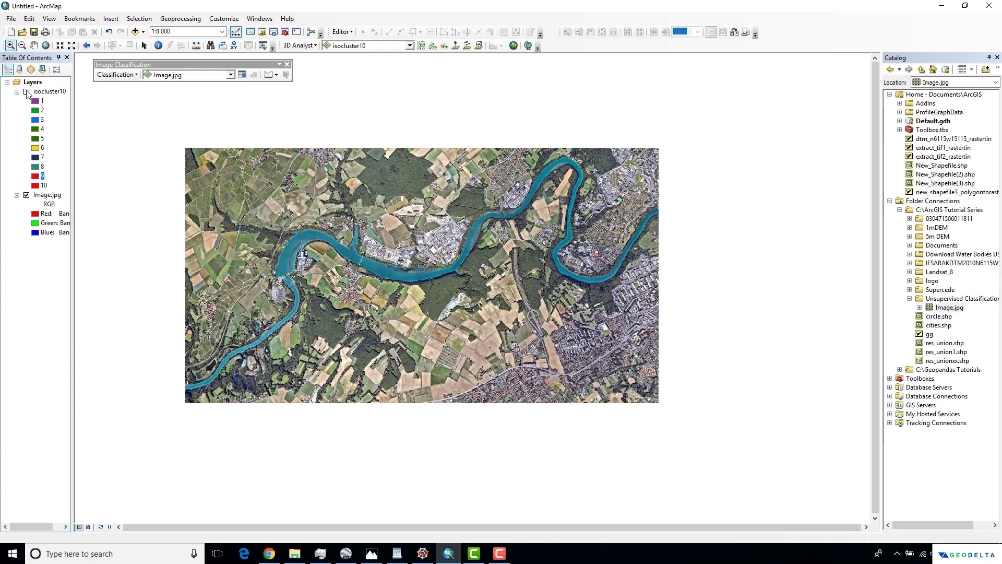
left_click(27, 93)
left_click(28, 92)
Examine the fields in the northwest of the imagery, and show isocluster10 again to check their classes.
scroll(224, 188, "down", 4)
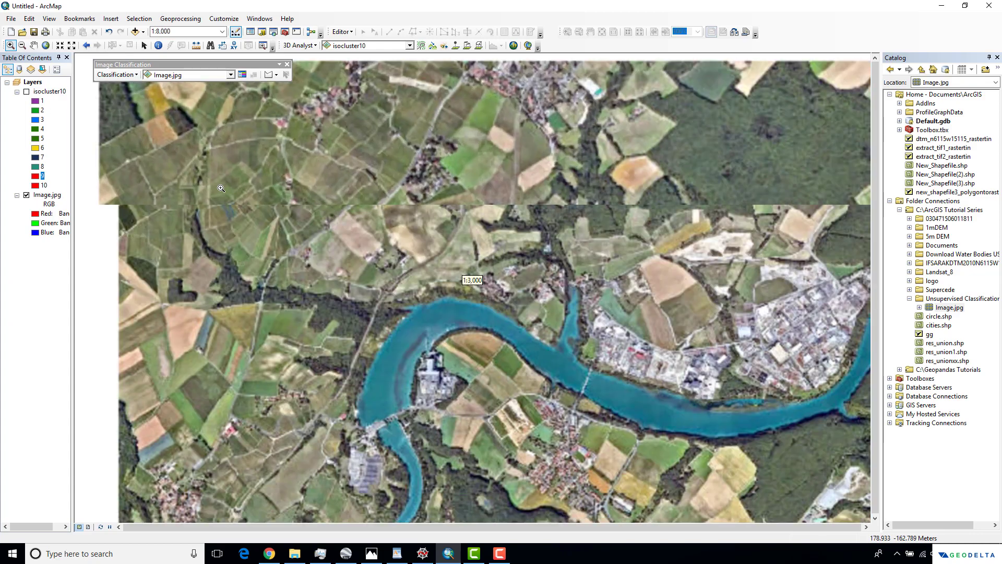
scroll(220, 187, "down", 2)
scroll(243, 193, "up", 2)
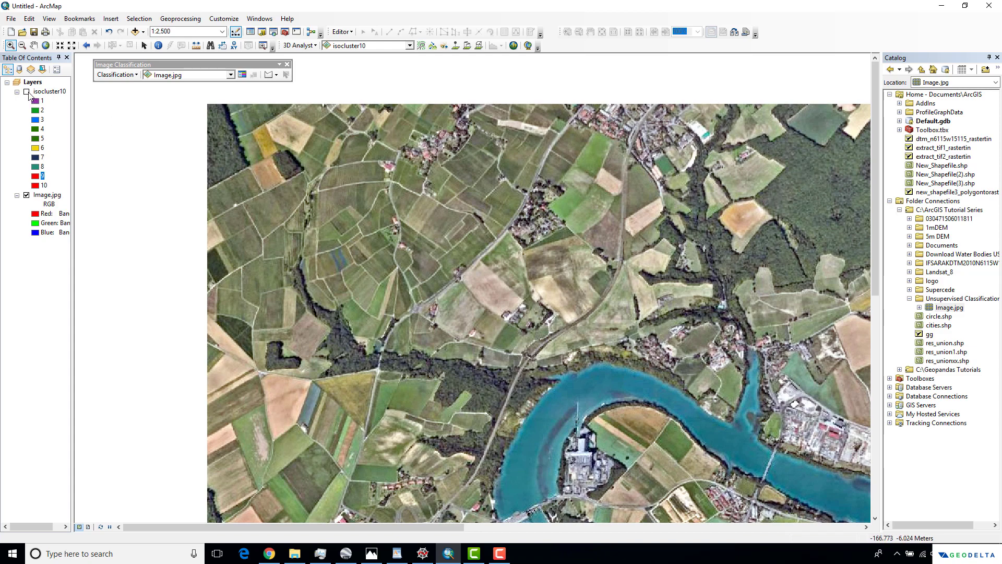
scroll(290, 227, "up", 2)
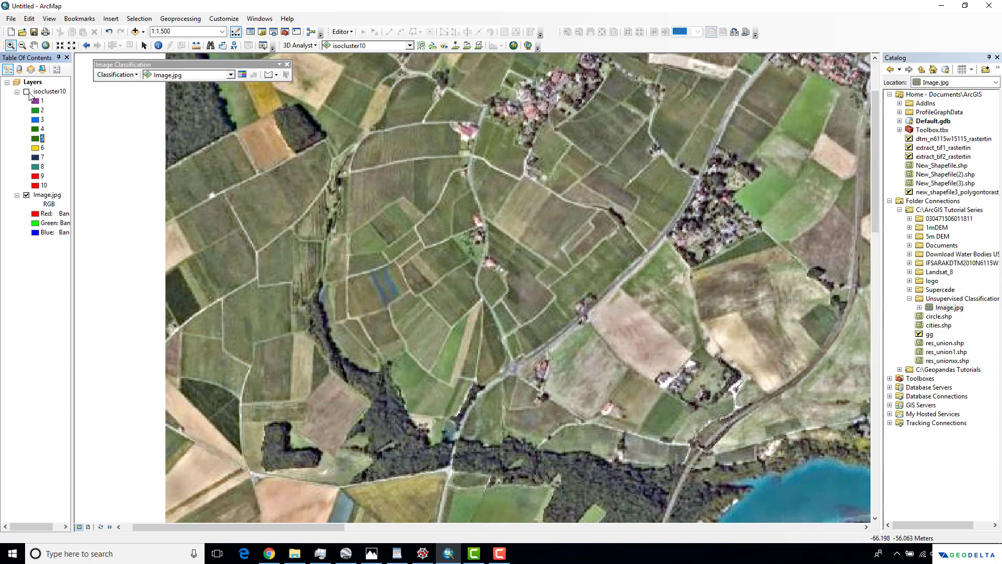
left_click(26, 92)
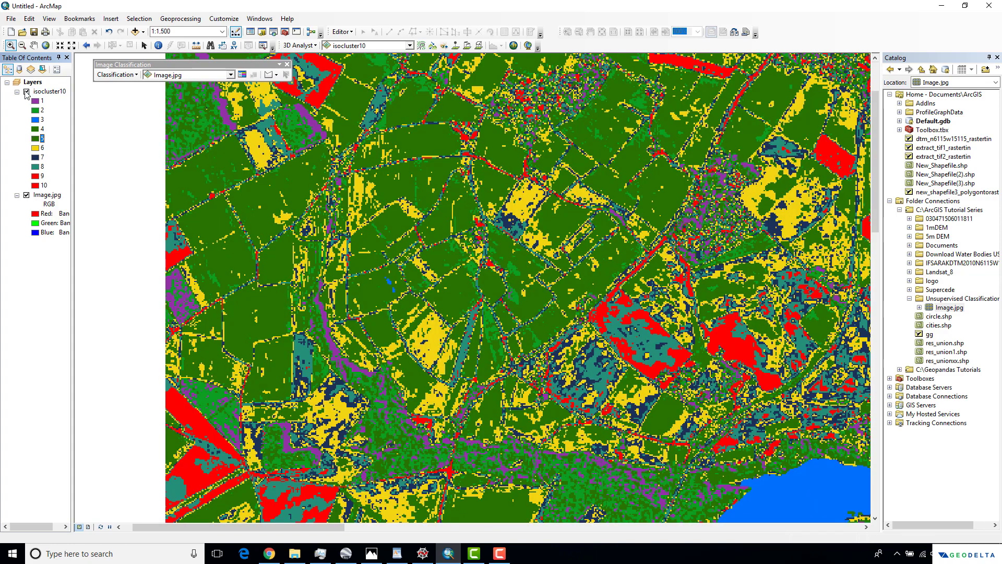
Toggle isocluster10 to check the fields beneath class 5, leave it hidden, and change class 5's fill color to bright green.
left_click(27, 92)
left_click(27, 92)
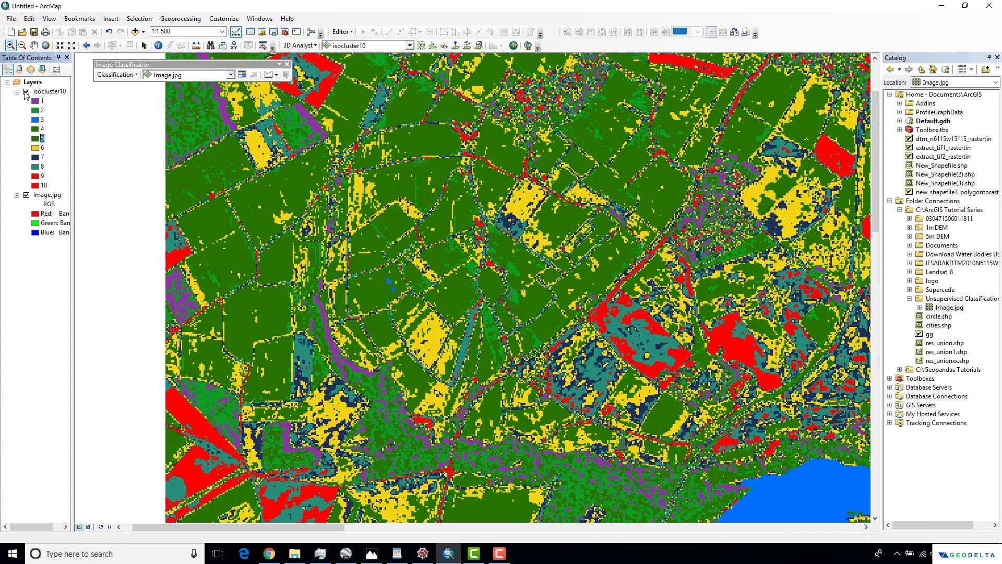
left_click(27, 92)
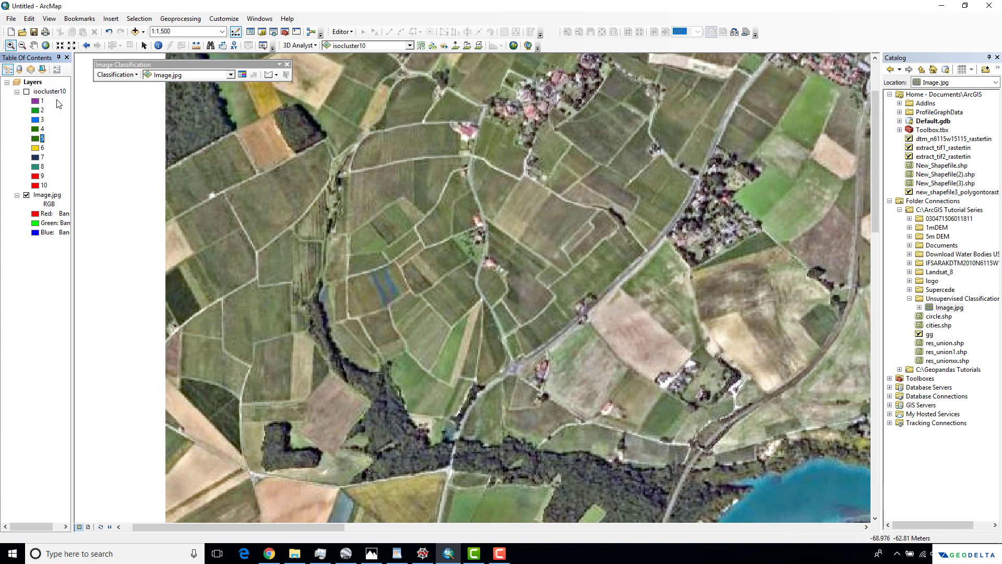
double_click(36, 139)
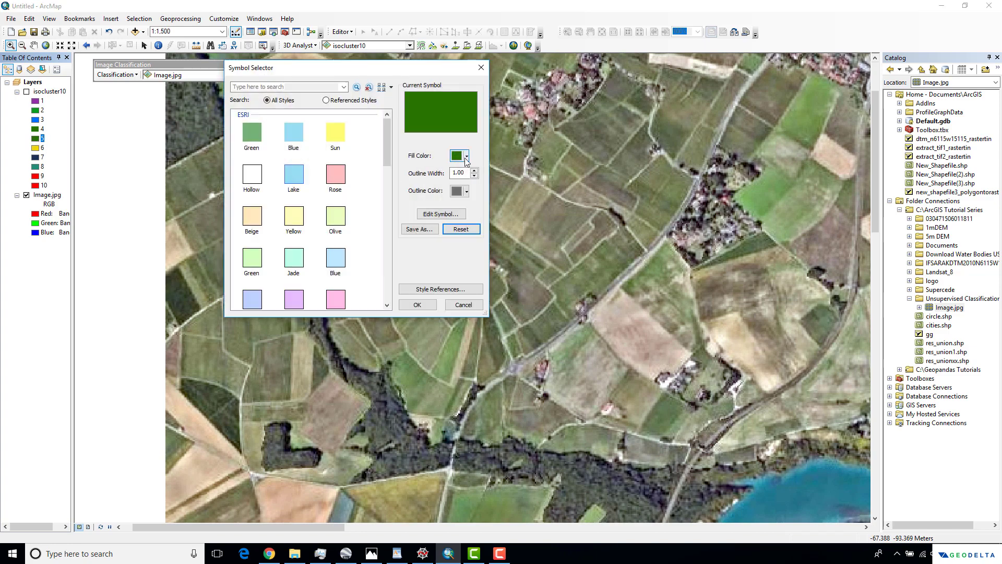
left_click(467, 156)
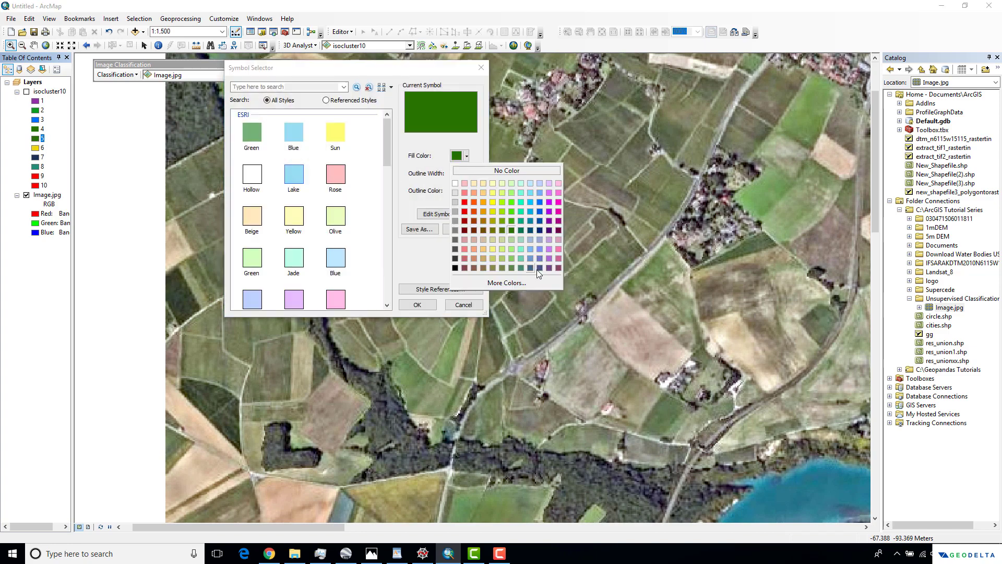
left_click(510, 202)
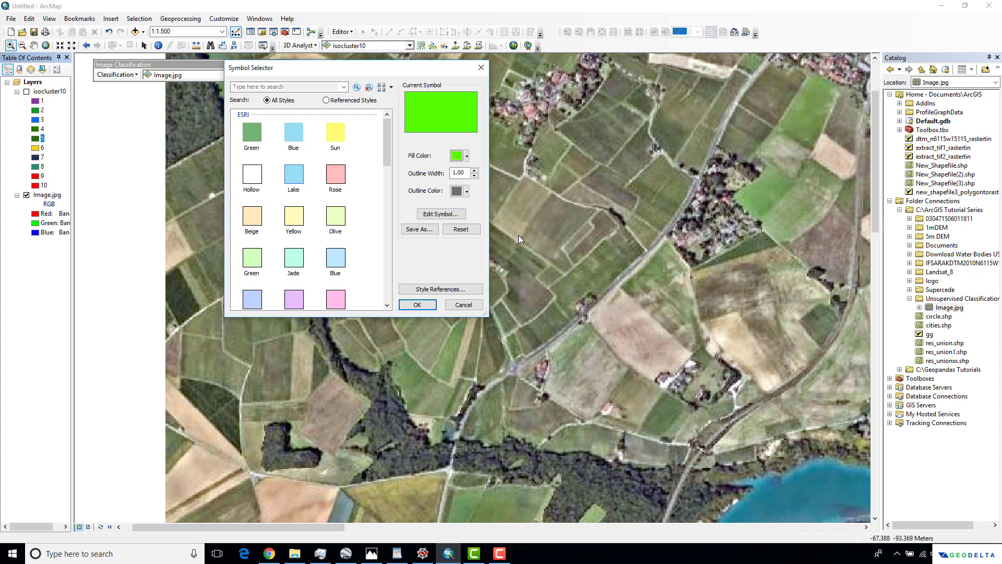
left_click(417, 305)
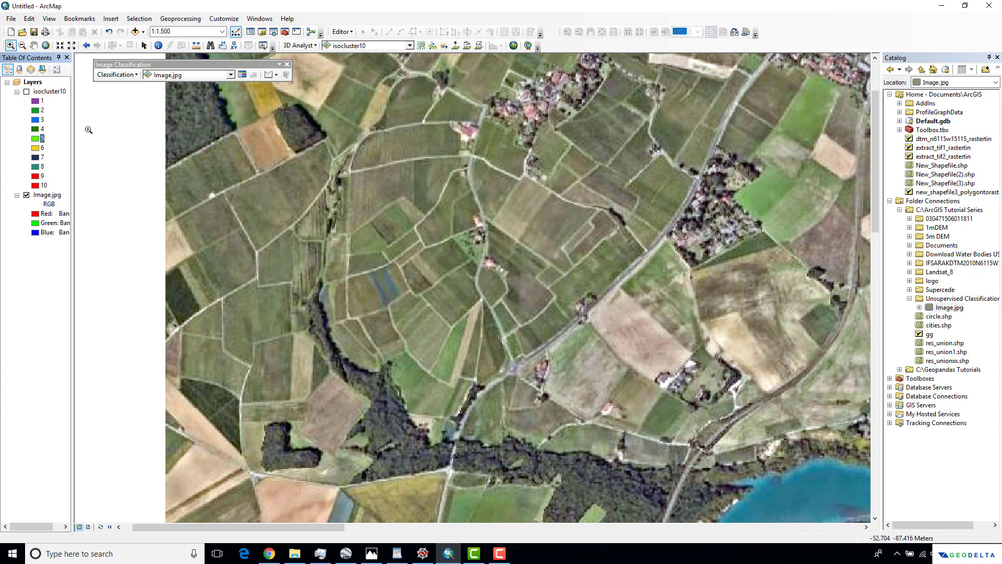
Compare the recolored class 5 with the fields north of the river by repeatedly toggling isocluster10, leaving the layer visible.
left_click(26, 91)
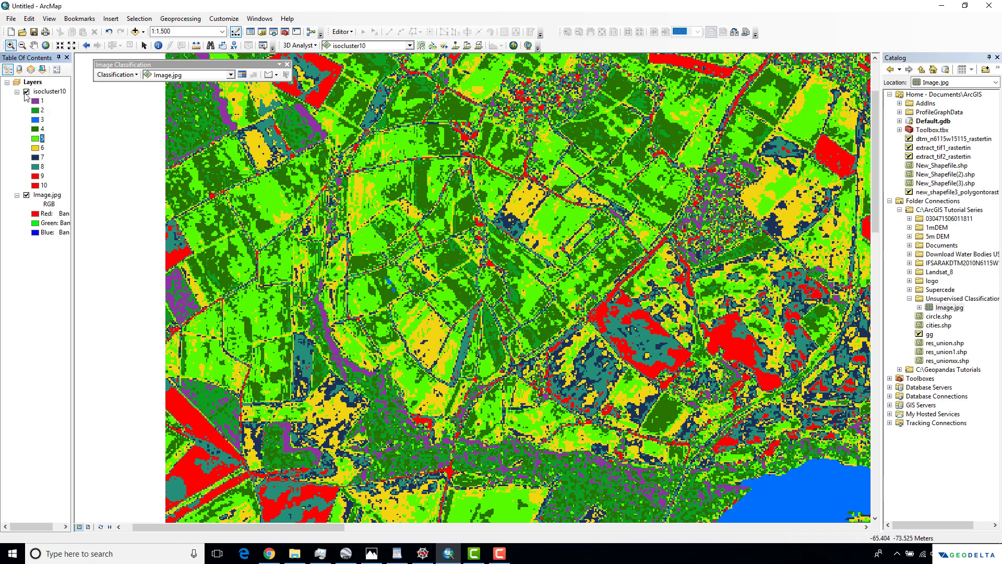
left_click(26, 92)
left_click(26, 92)
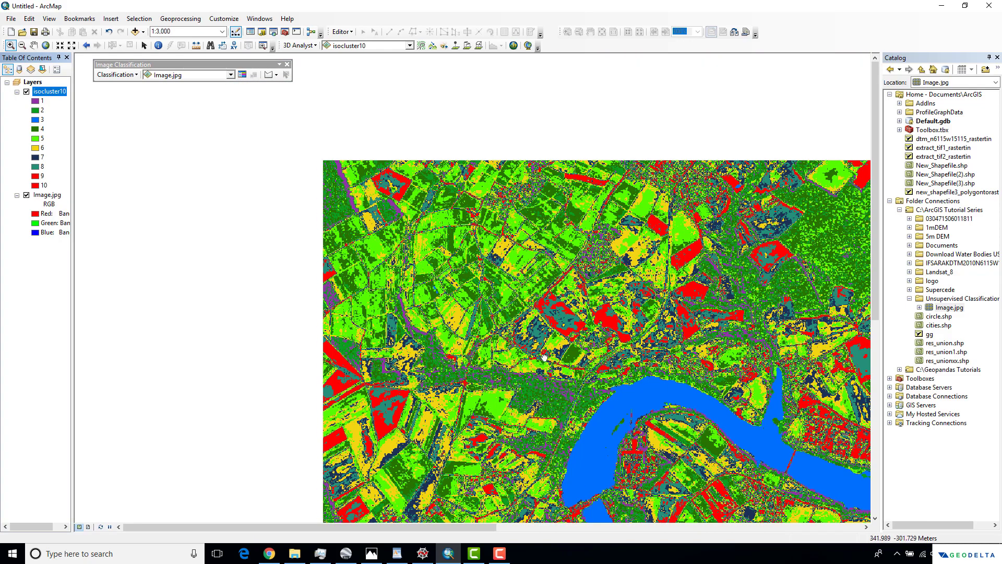
scroll(408, 302, "up", 2)
scroll(409, 302, "down", 1)
left_click(26, 92)
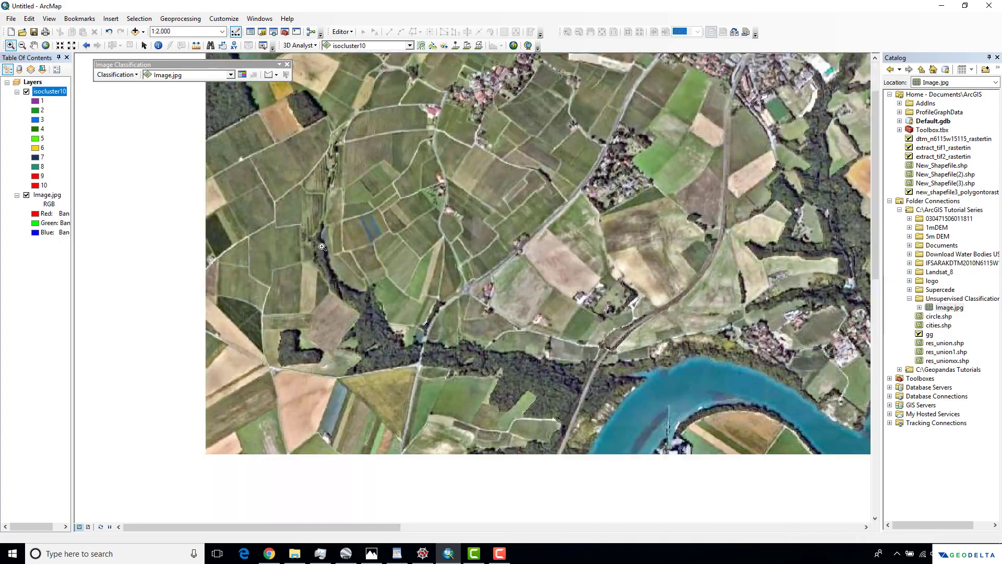
left_click(26, 92)
left_click(26, 92)
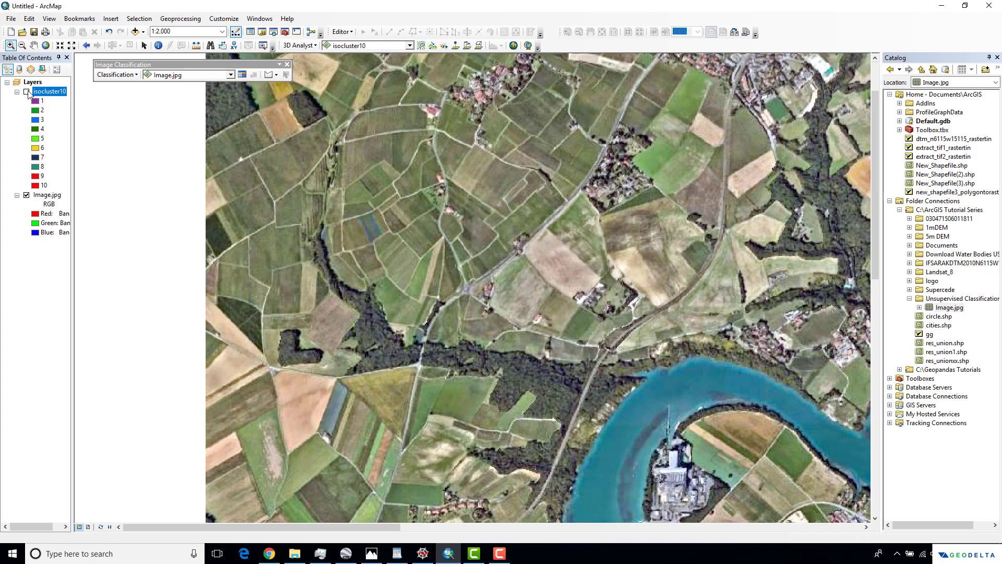
left_click(27, 92)
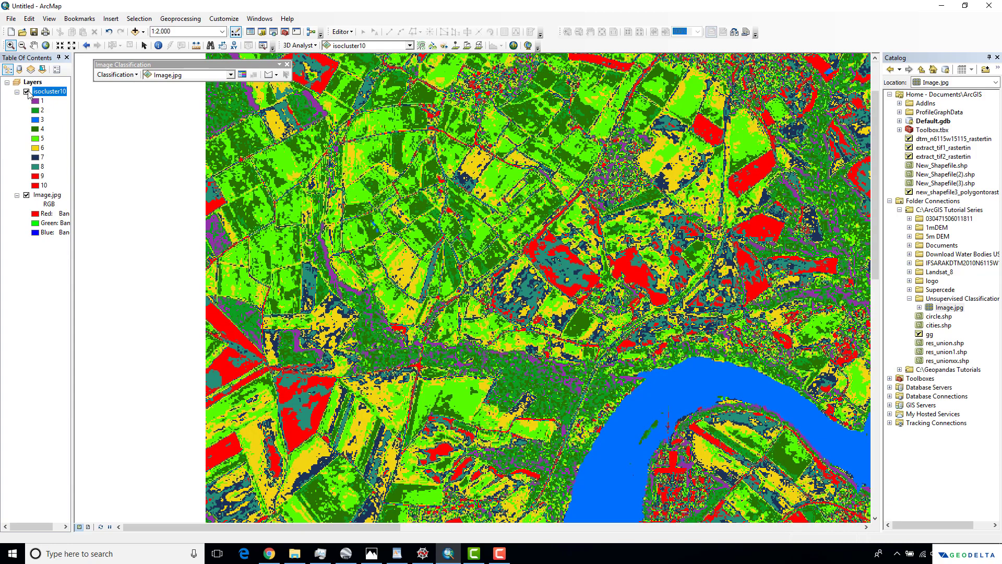
left_click(26, 91)
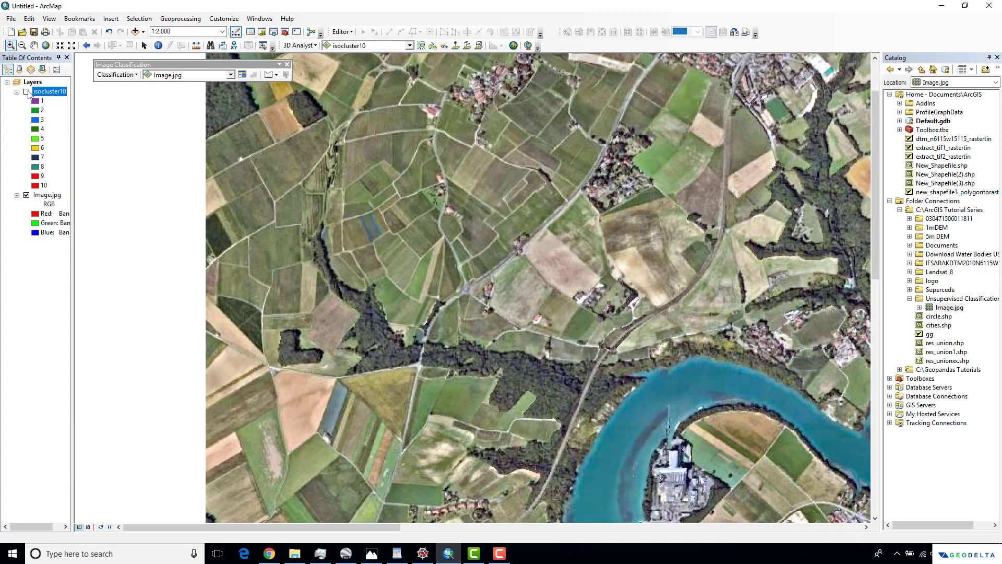
left_click(26, 92)
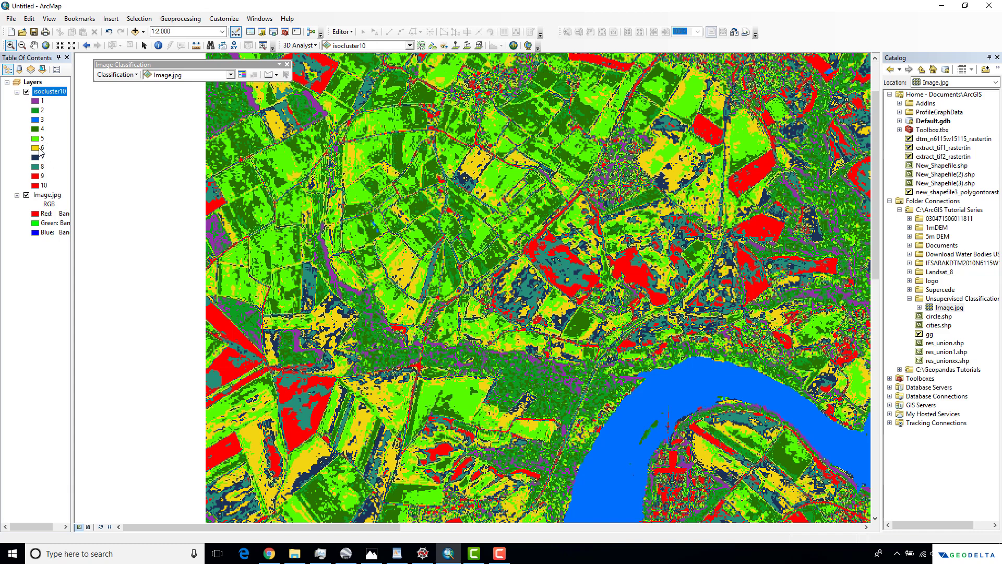
Change the fill color of class 6 in isocluster10 from yellow to a slightly darker bright green than class 5.
double_click(40, 150)
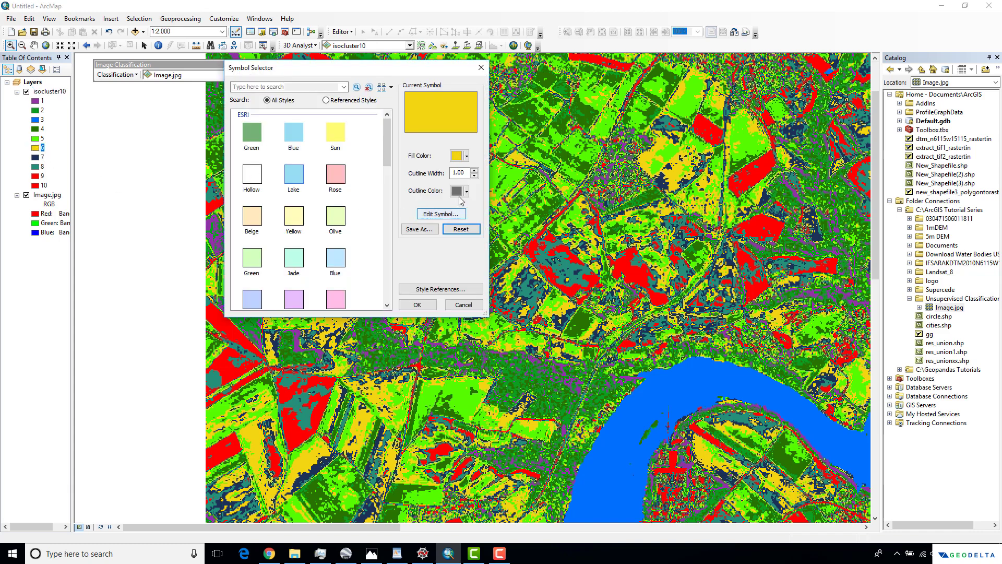
left_click(466, 156)
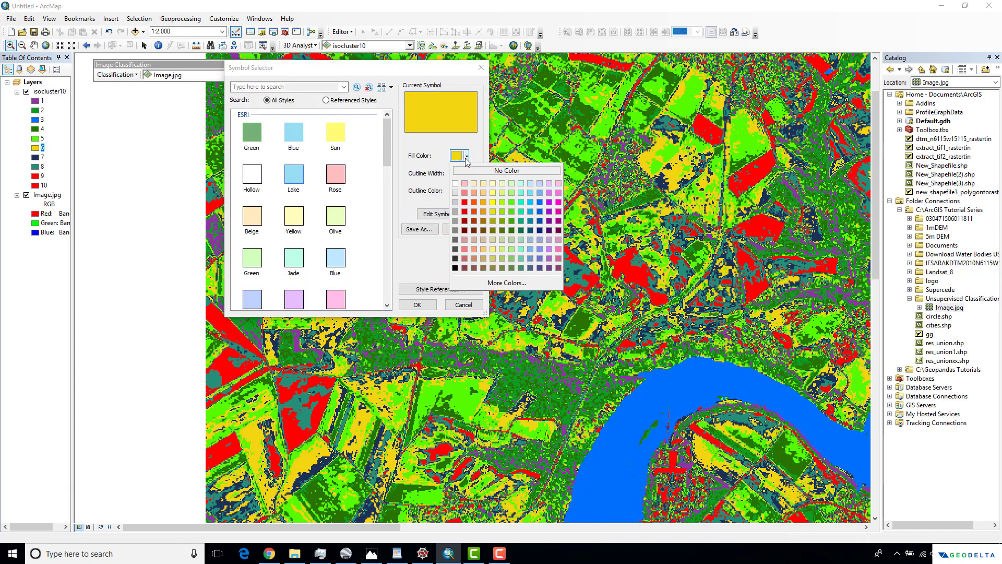
left_click(513, 212)
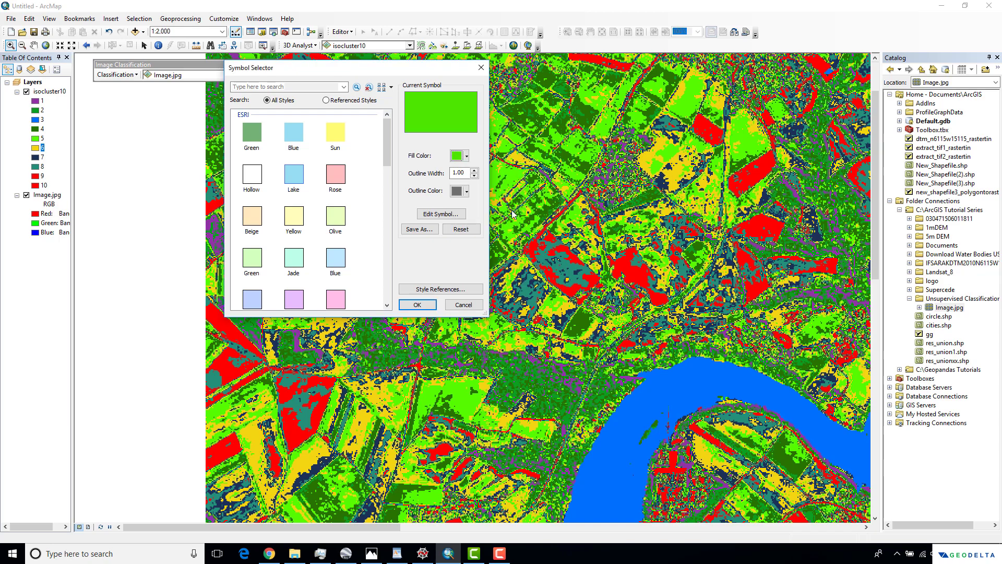
left_click(417, 305)
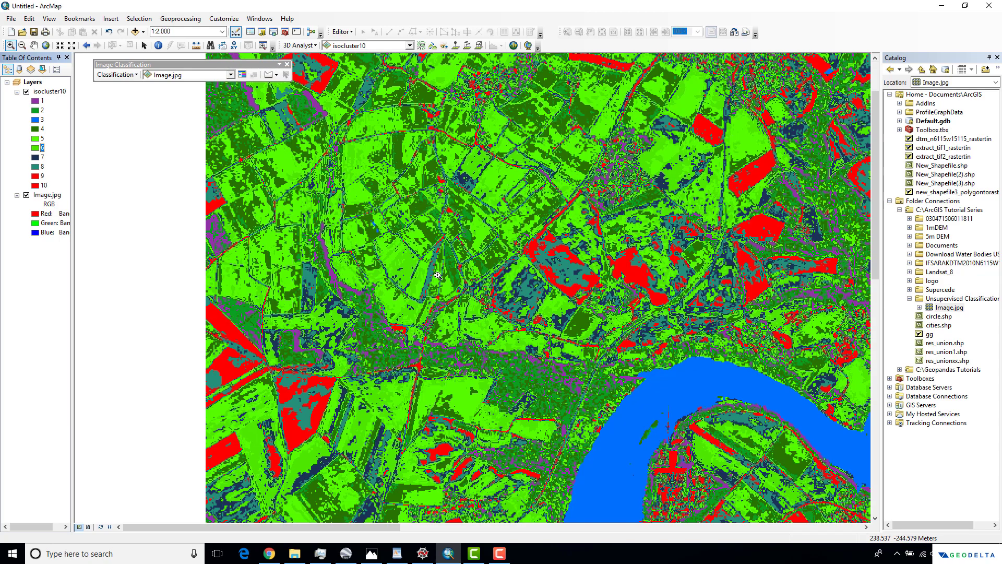
Hide isocluster10 to examine the forest and fields in the image's northwest corner, and show it again to compare their classes.
scroll(440, 319, "up", 1)
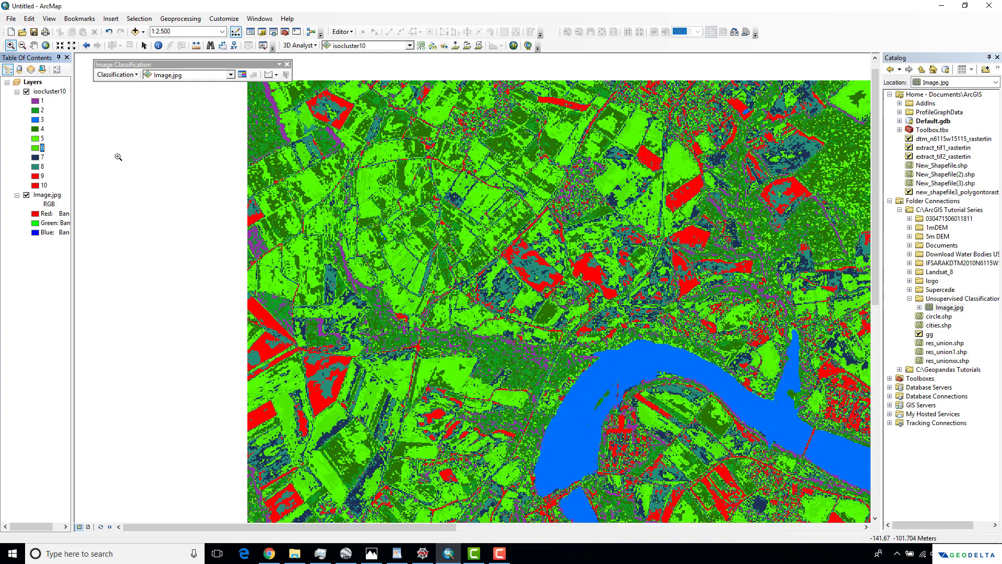
left_click(27, 92)
scroll(296, 211, "down", 5)
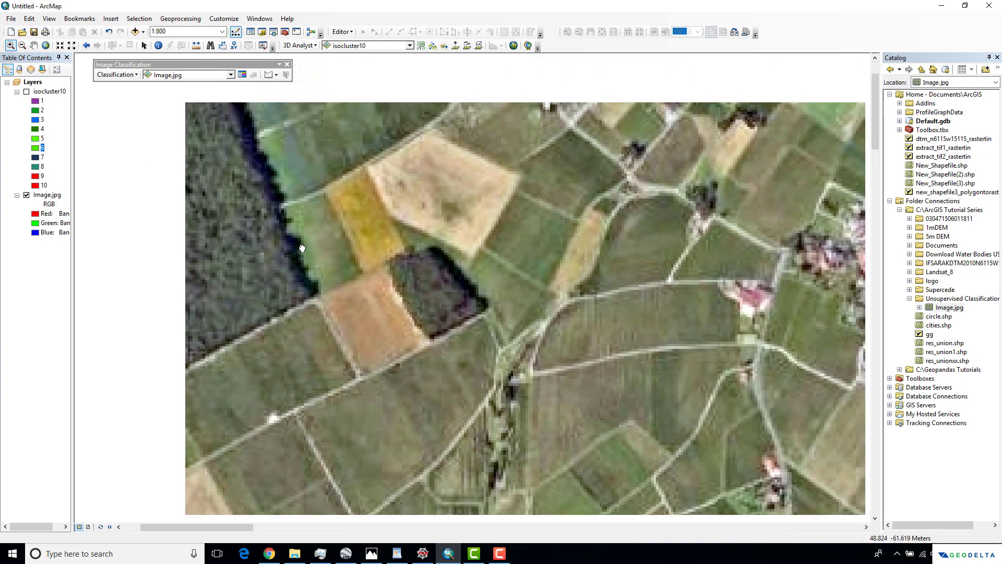
scroll(291, 233, "up", 3)
scroll(292, 233, "down", 2)
scroll(291, 238, "up", 1)
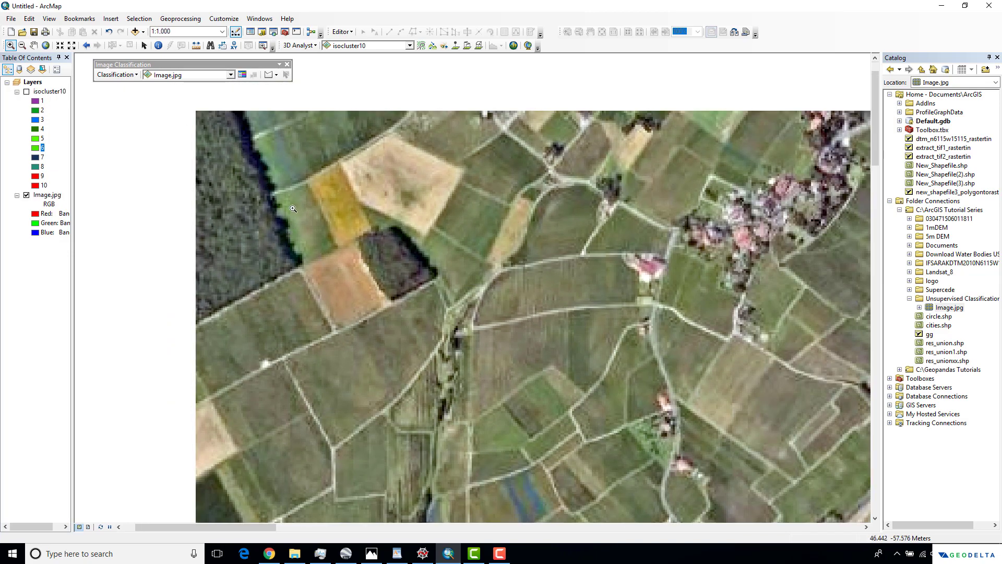
left_click(26, 92)
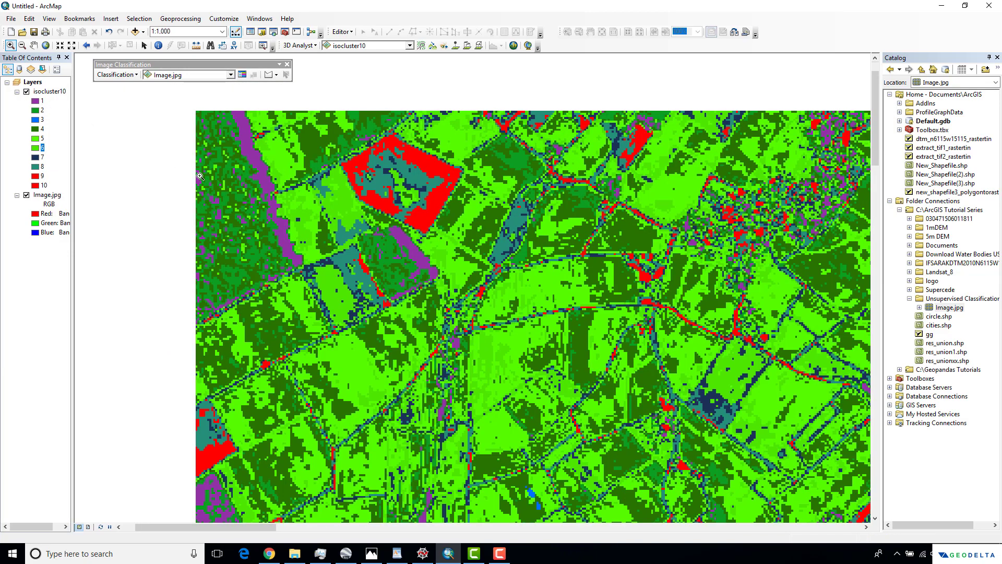
Change the fill color of class 1 in isocluster10 from purple to dark green.
double_click(36, 102)
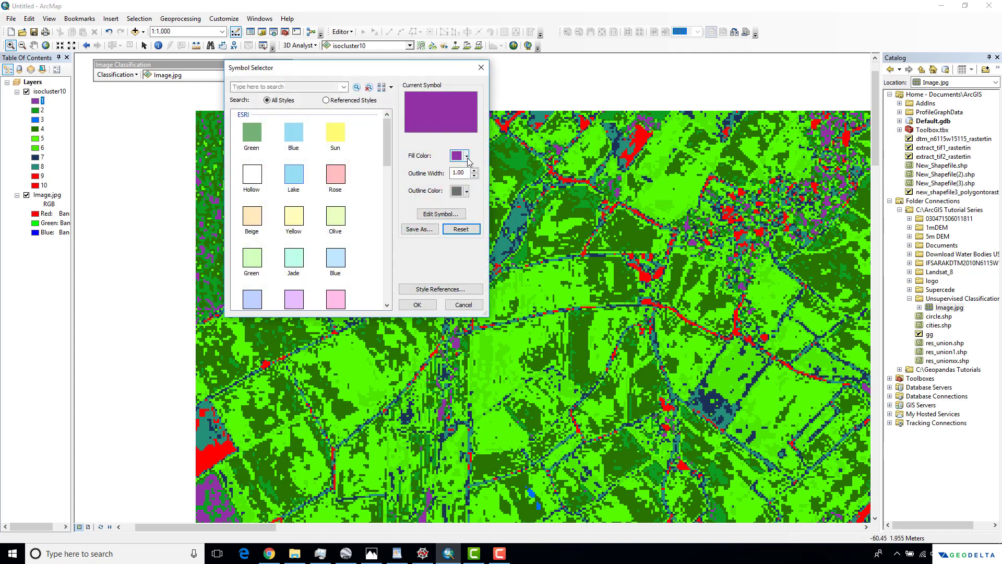
left_click(465, 156)
left_click(511, 232)
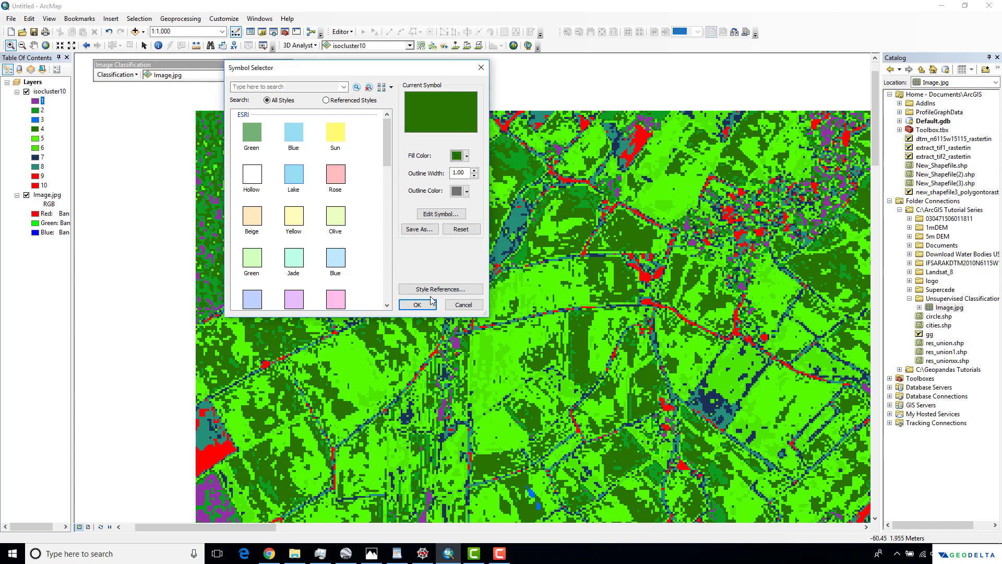
left_click(417, 305)
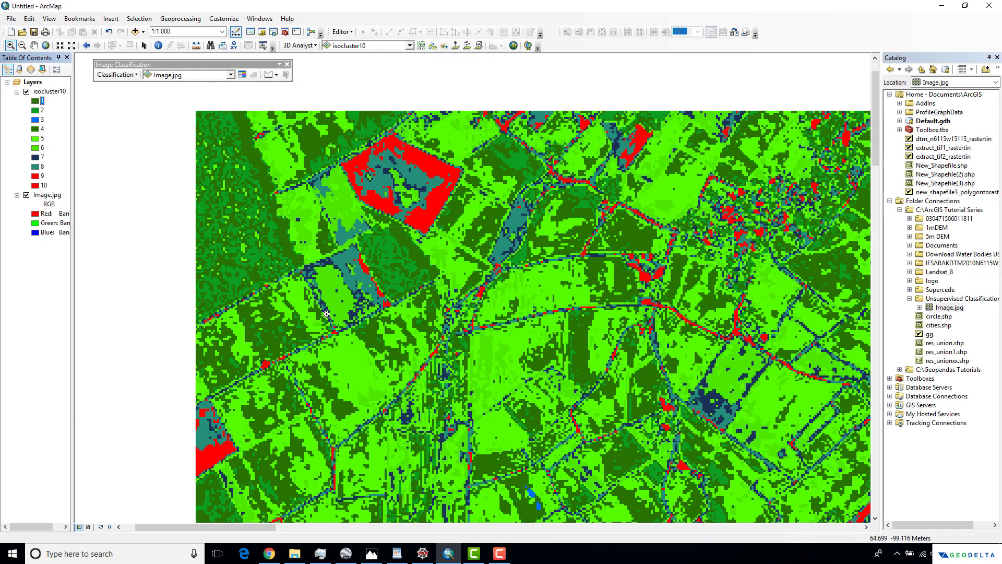
Set the fill color of class 2 in isocluster10 to the same dark green as class 1.
scroll(312, 316, "down", 1)
double_click(36, 111)
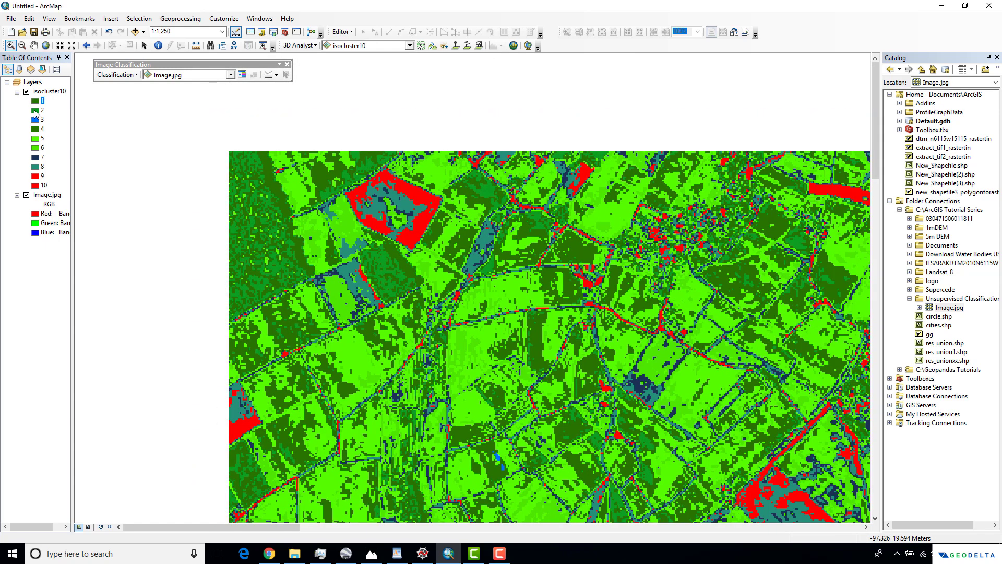
left_click(466, 155)
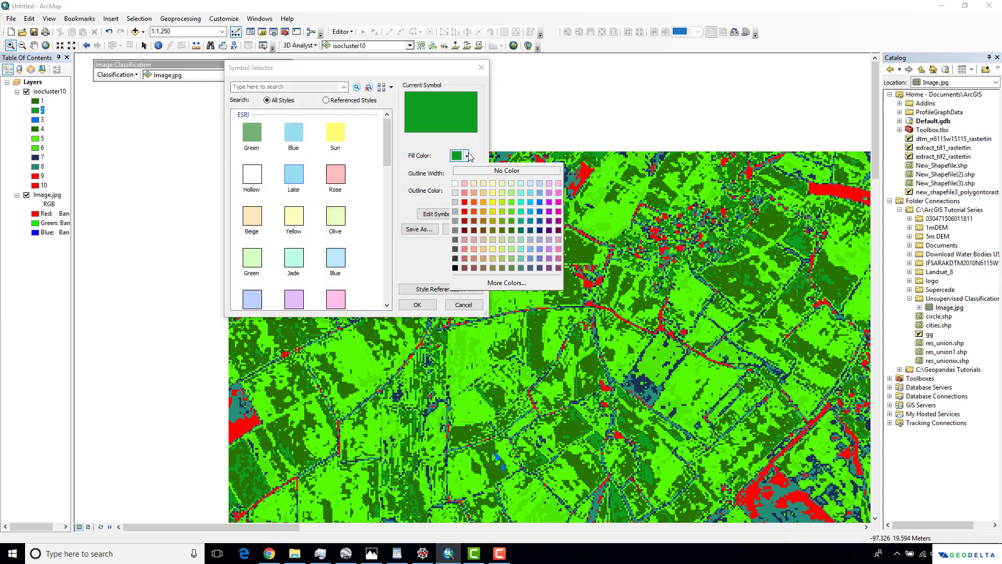
left_click(512, 230)
left_click(417, 305)
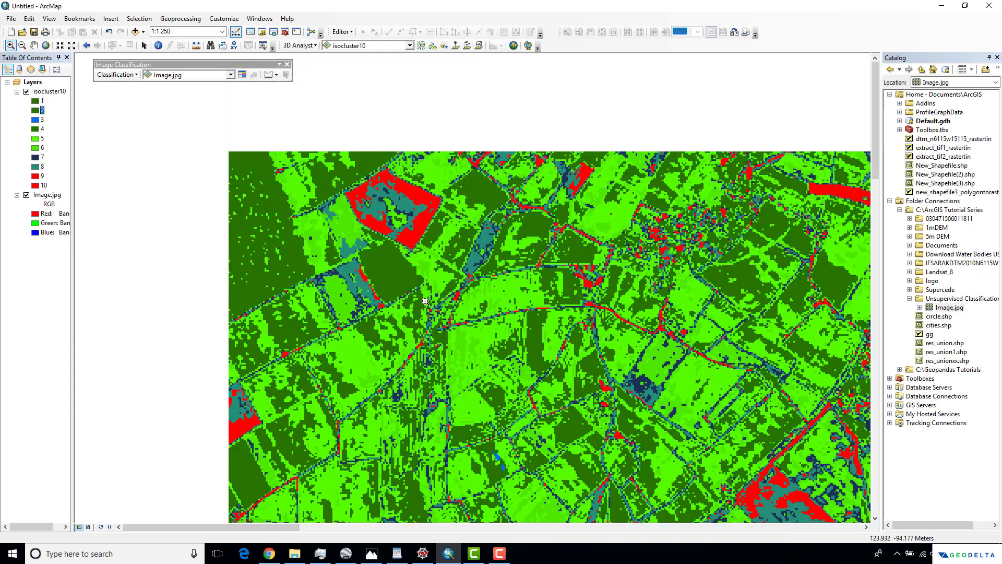
Review the recolored isocluster10 classification over a wider extent, going through the vegetation and water classes in its legend.
scroll(356, 300, "down", 5)
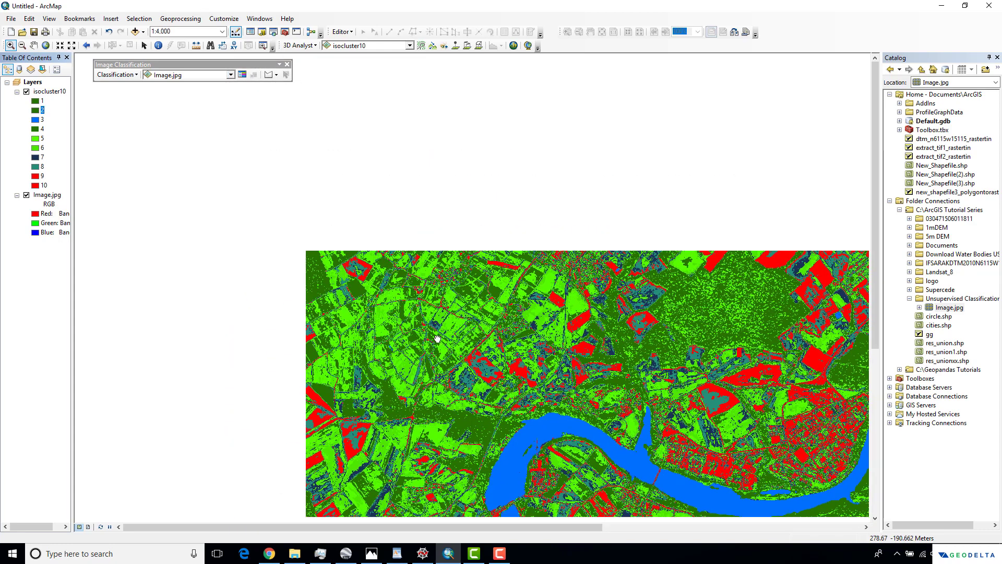
scroll(371, 285, "down", 1)
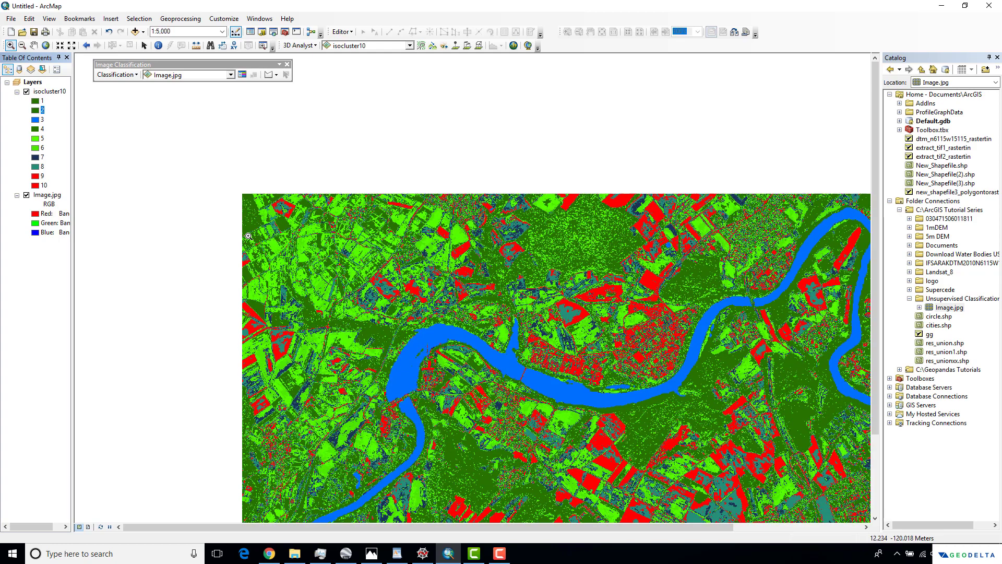
left_click(36, 102)
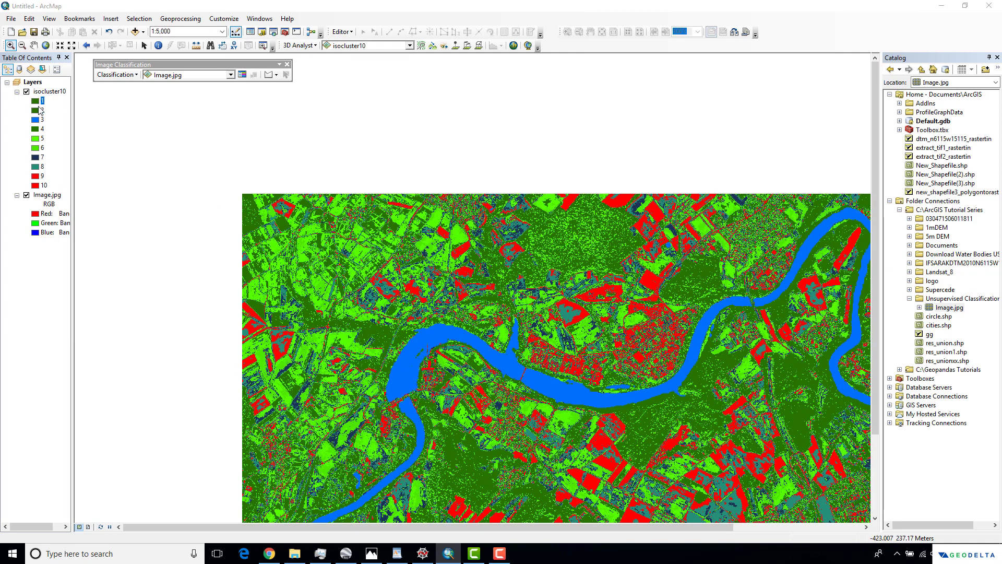
left_click(481, 67)
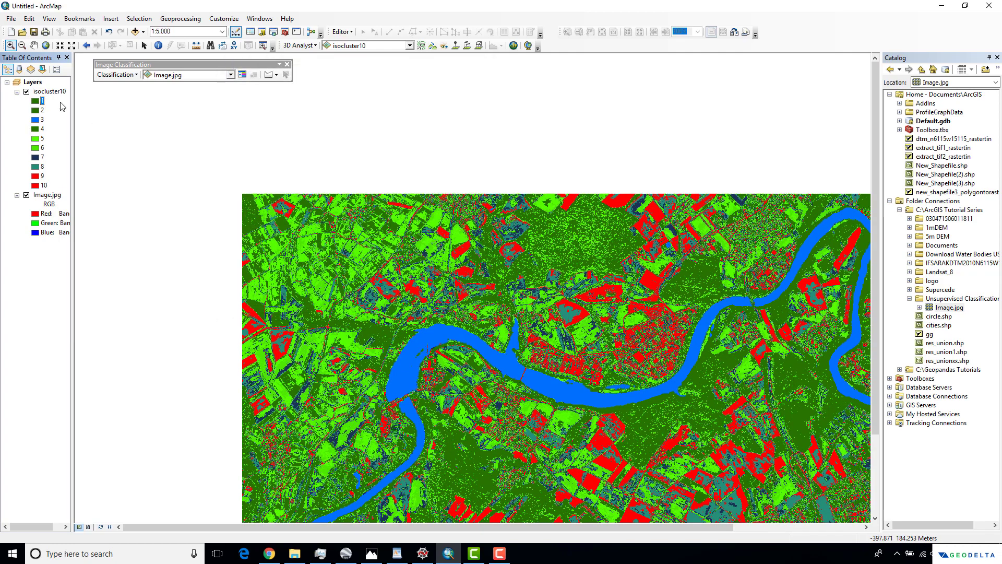
key("Down")
left_click(43, 128)
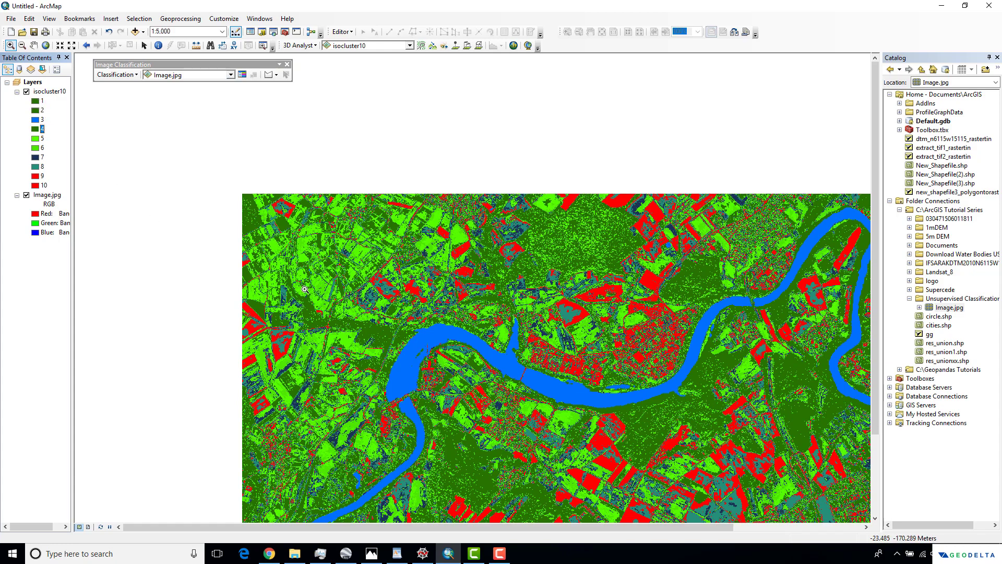
left_click_drag(345, 303, 271, 197)
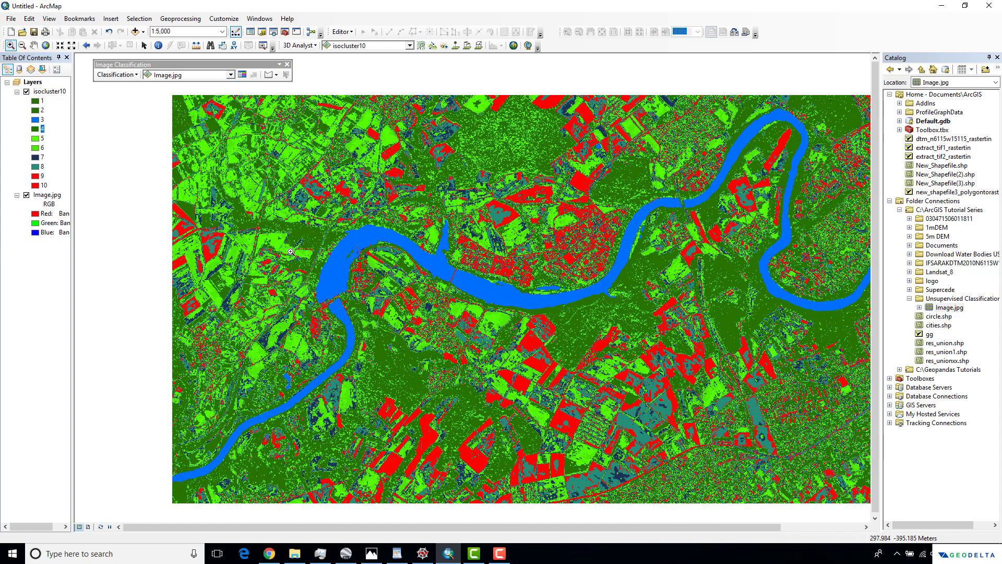
left_click(42, 120)
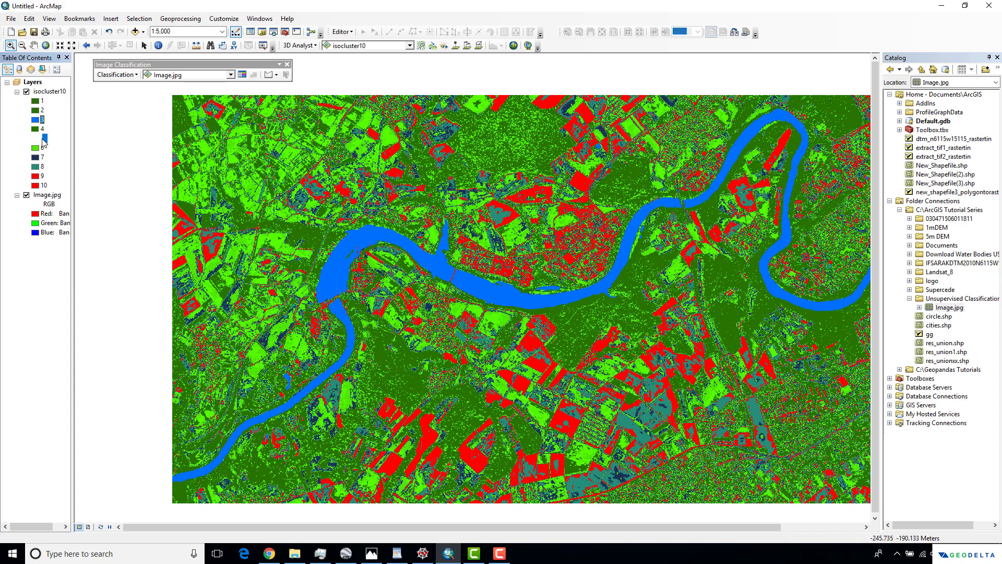
left_click(42, 147)
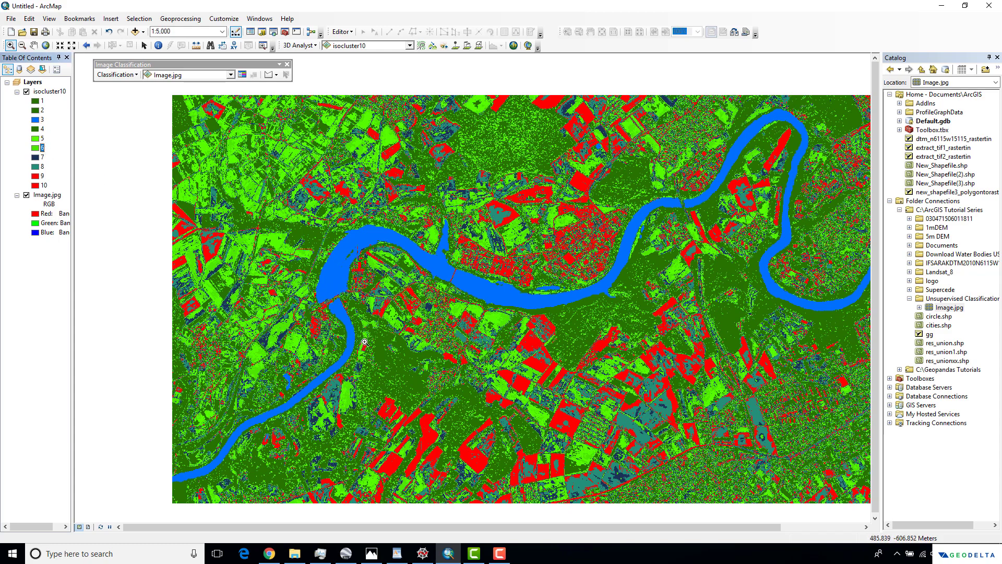
Toggle isocluster10 off and on around the western river bend to compare its dark blue class 7 areas with the source imagery.
left_click(43, 185)
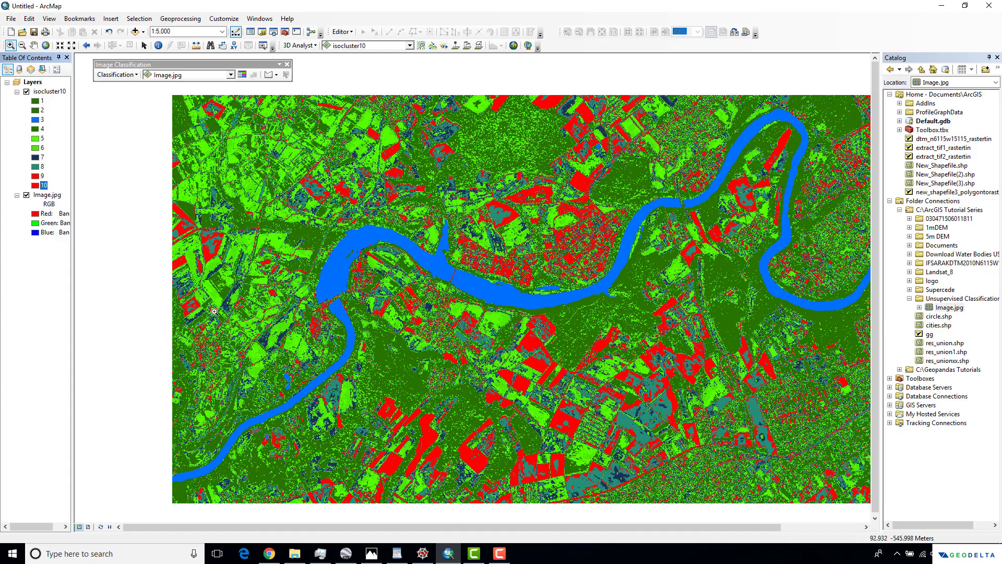
mouse_move(277, 334)
left_mouse_down()
mouse_move(530, 357)
mouse_move(269, 320)
left_mouse_up()
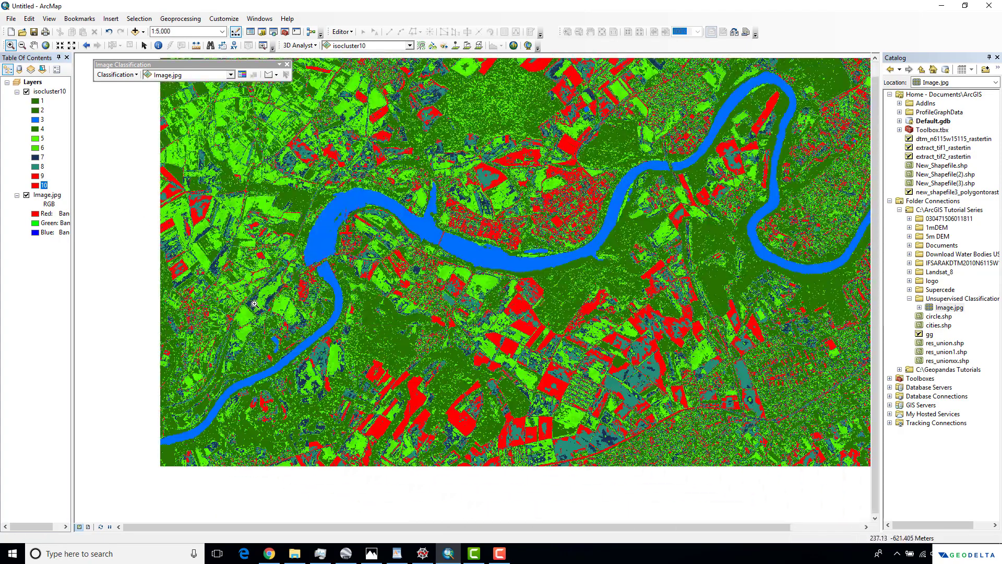
scroll(255, 303, "up", 2)
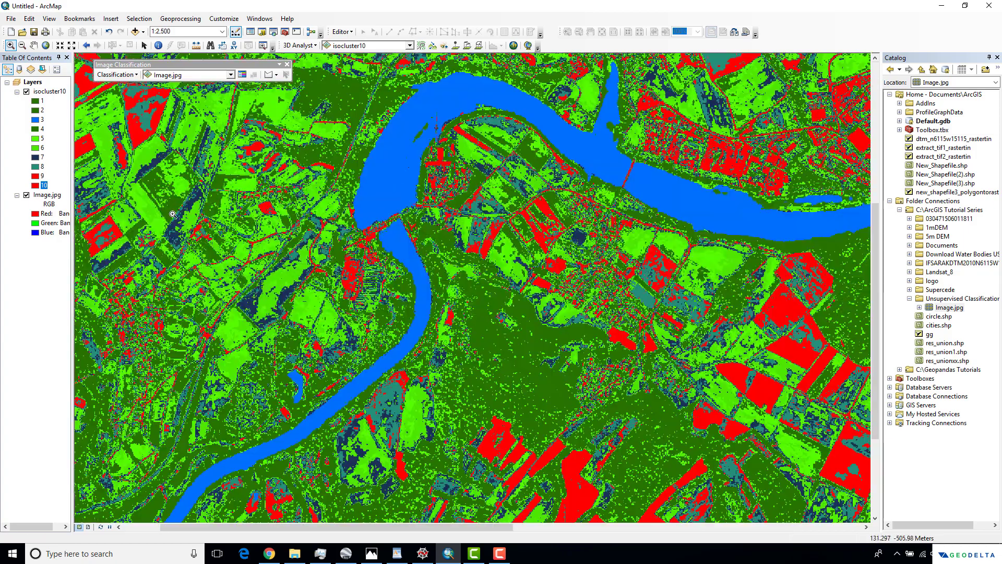
scroll(202, 217, "up", 1)
left_click(27, 92)
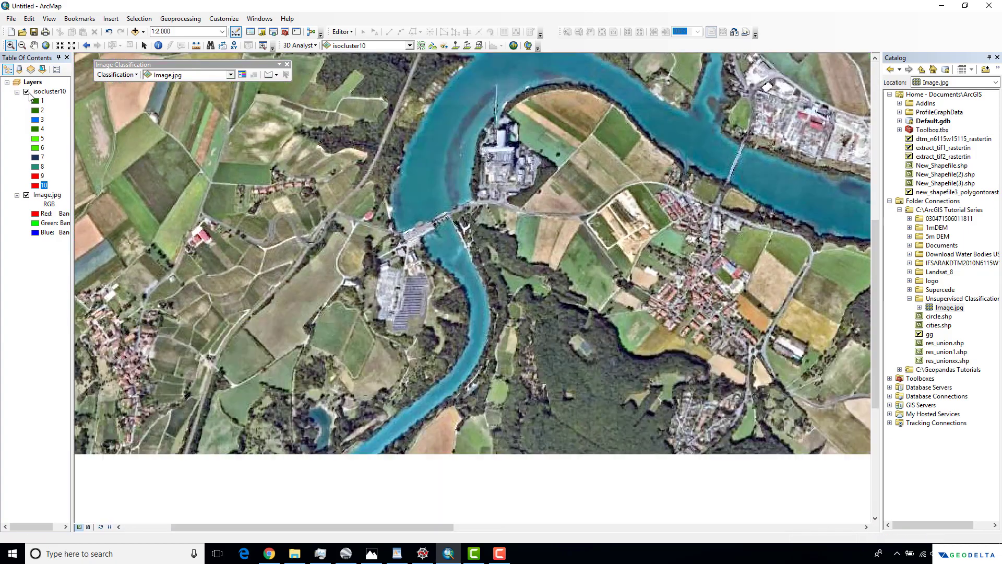
left_click(27, 92)
left_click(27, 92)
left_click(26, 92)
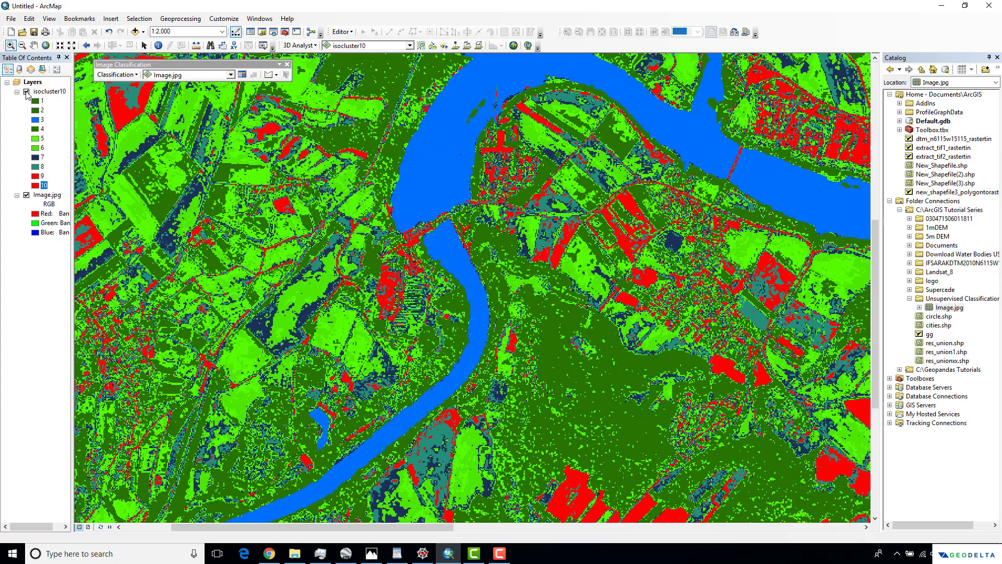
left_click(27, 92)
left_click(26, 91)
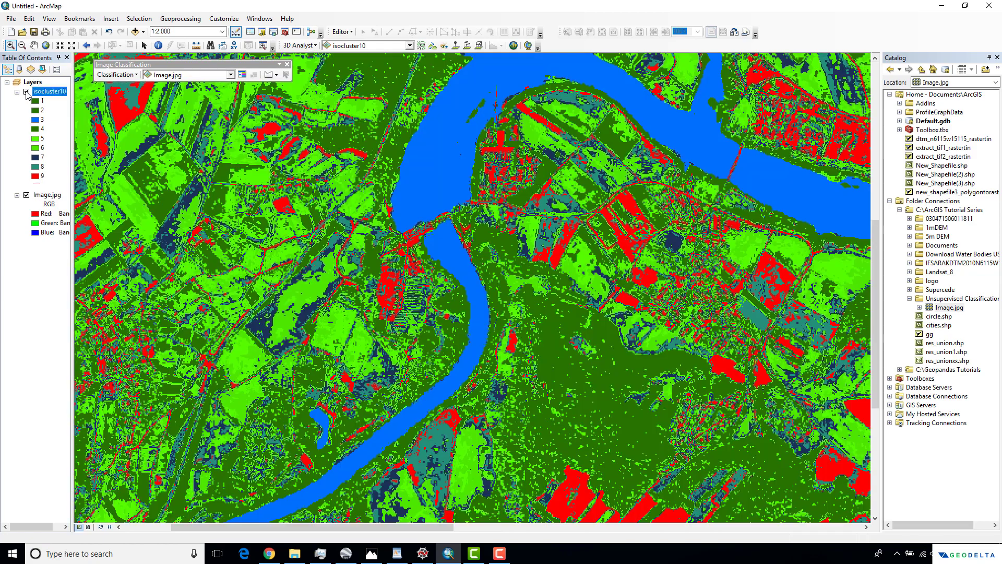
left_click(27, 91)
left_click(27, 92)
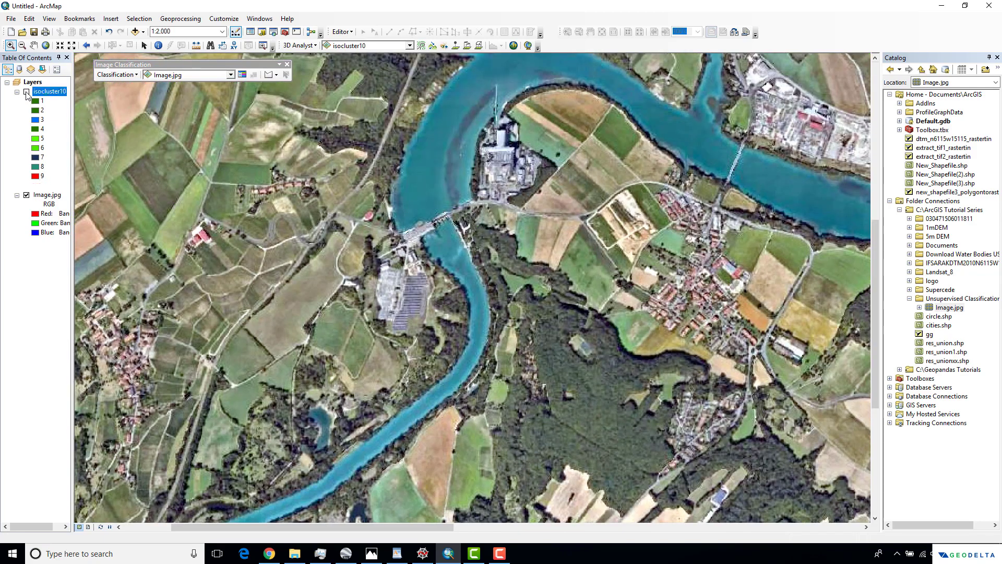
left_click(27, 92)
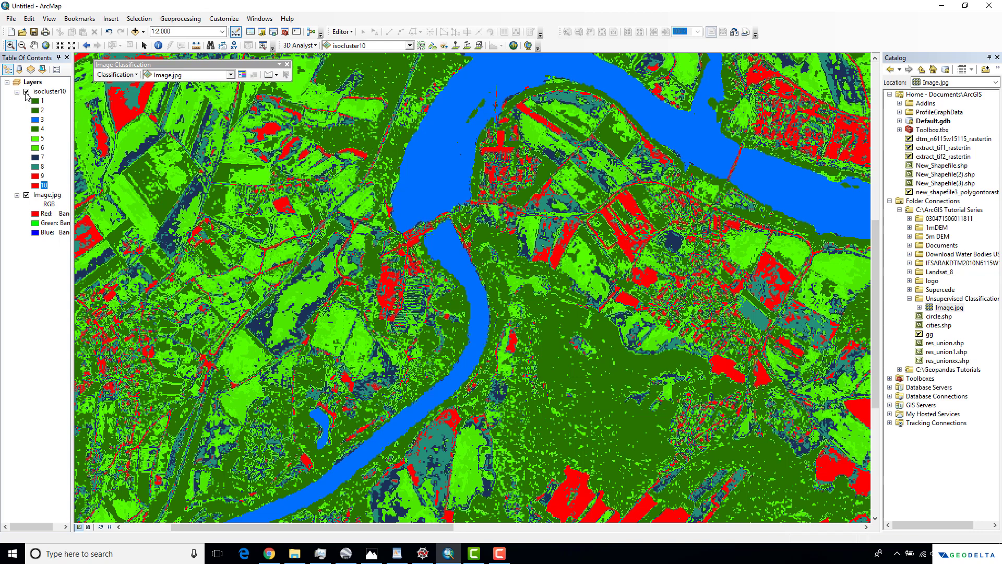
left_click(27, 91)
left_click(27, 91)
Change the fill color of class 7 in isocluster10 from dark blue to bright green.
double_click(36, 159)
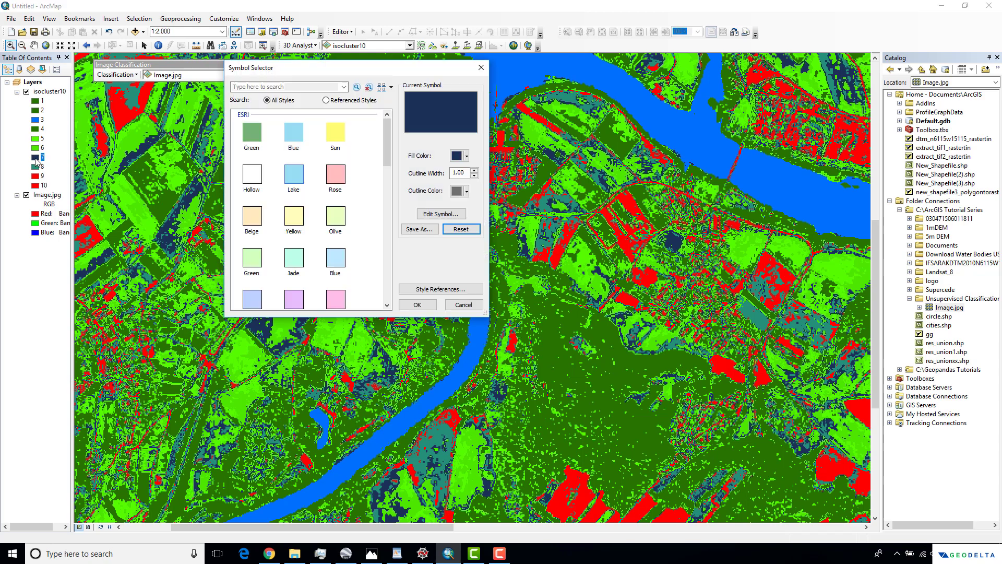
left_click(460, 156)
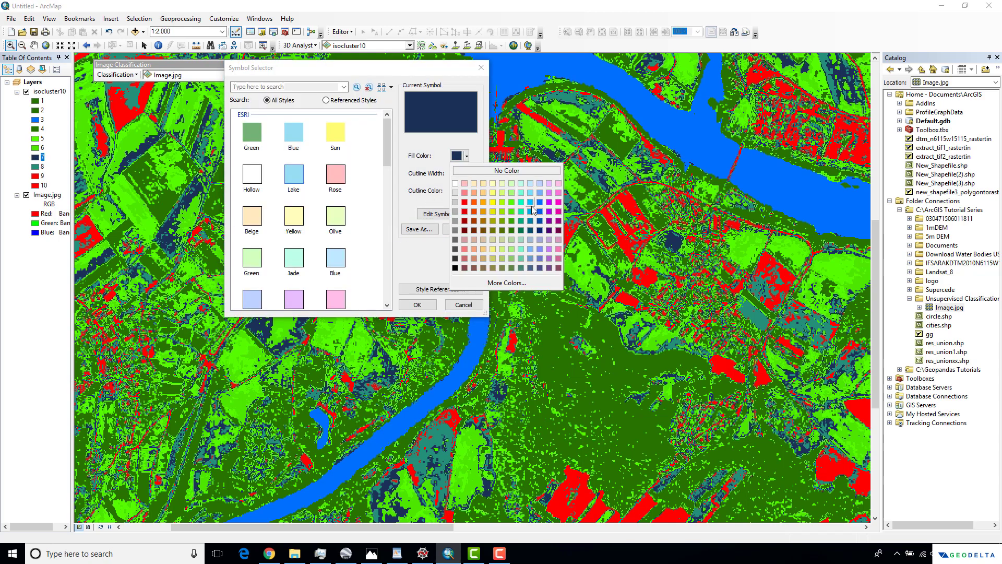
left_click(512, 212)
left_click(417, 305)
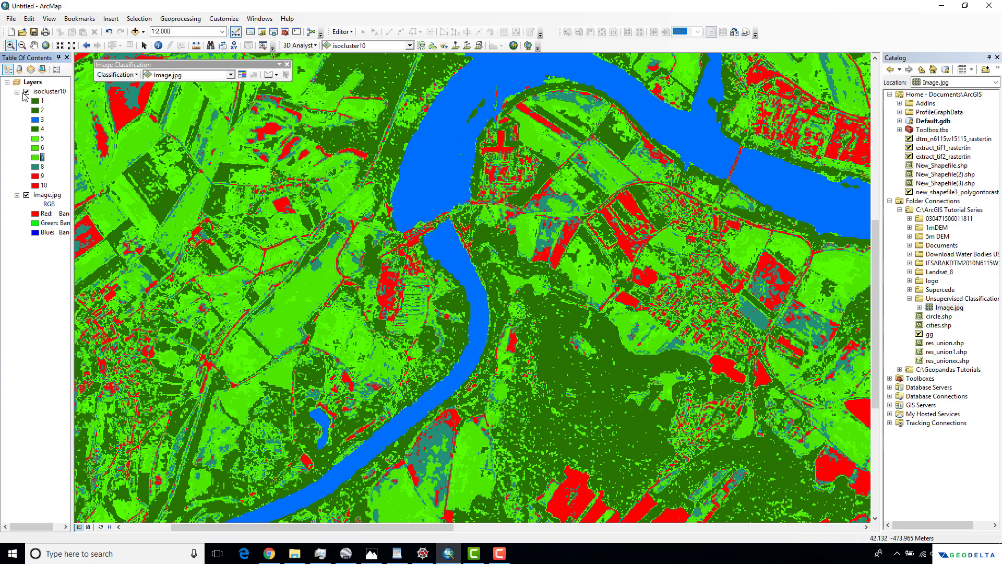
Compare isocluster10 with the source imagery over the brown and green fields beside the southwestern river stretch, checking the teal class 8 areas.
left_click(27, 91)
left_click(27, 92)
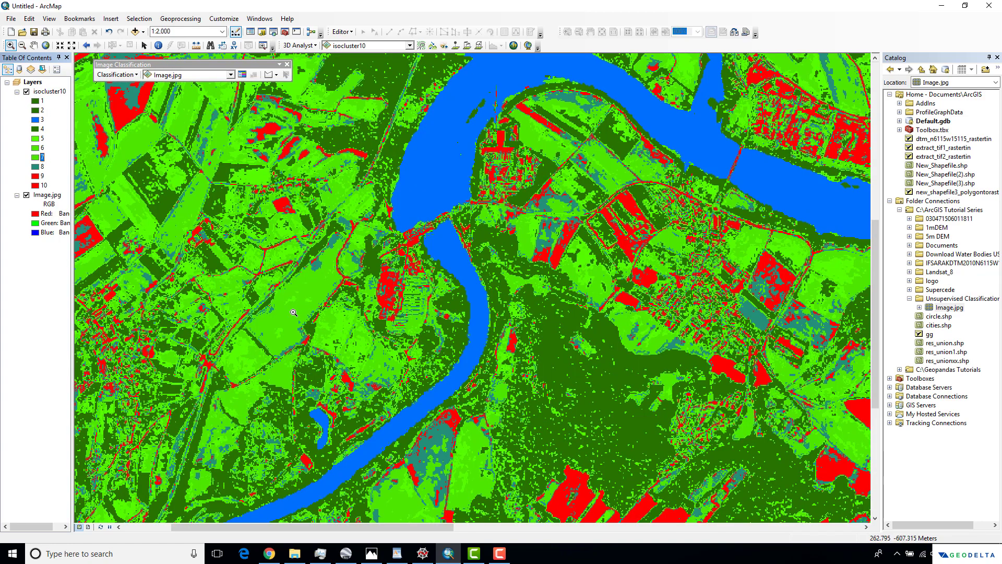
left_click_drag(293, 346, 278, 247)
right_click(279, 237)
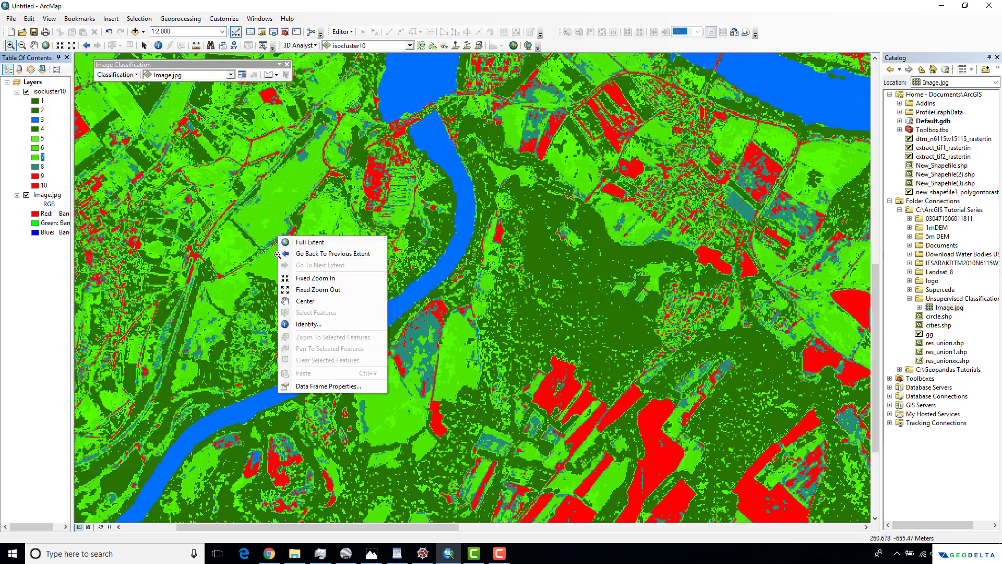
left_click_drag(214, 334, 221, 263)
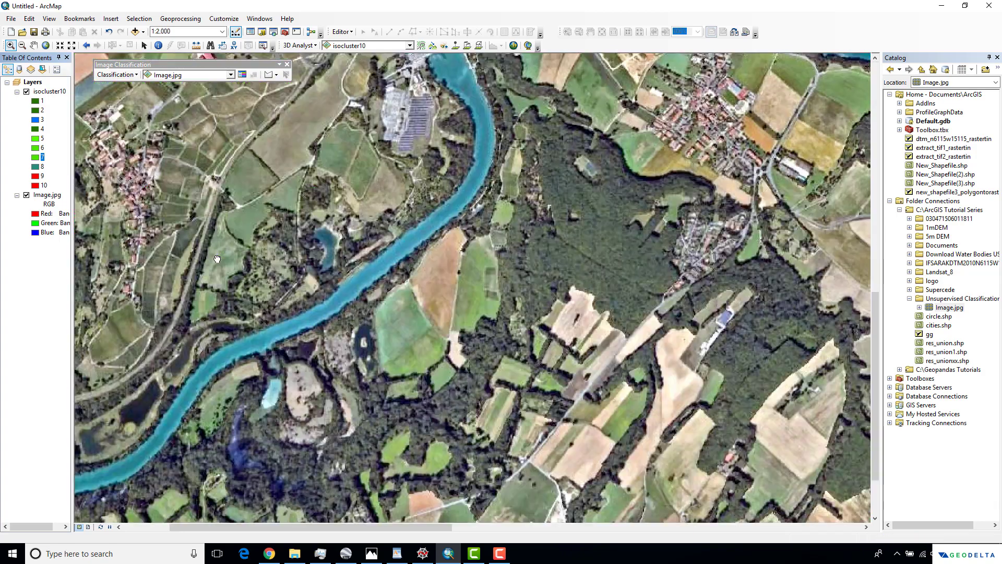
scroll(460, 281, "up", 5)
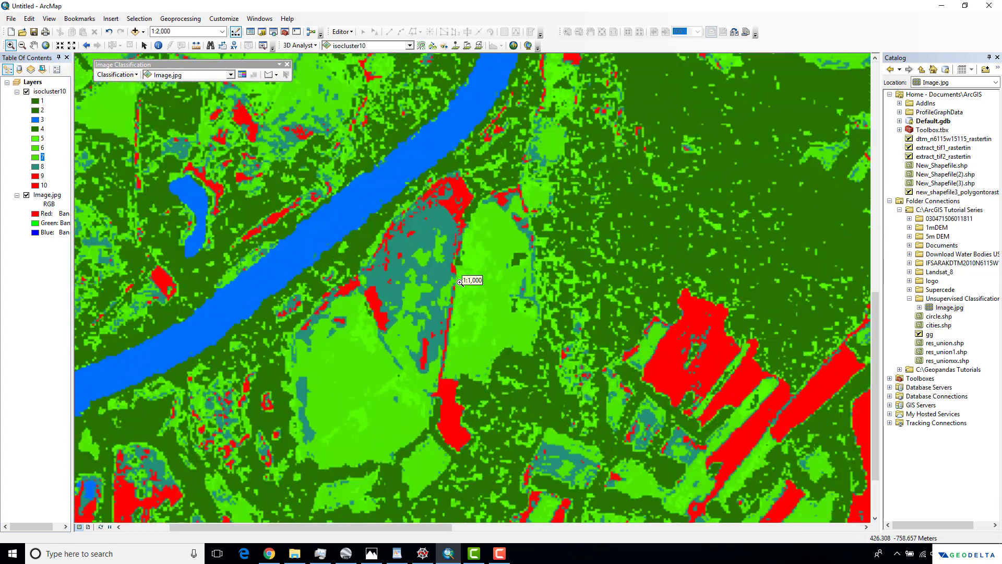
scroll(460, 281, "down", 2)
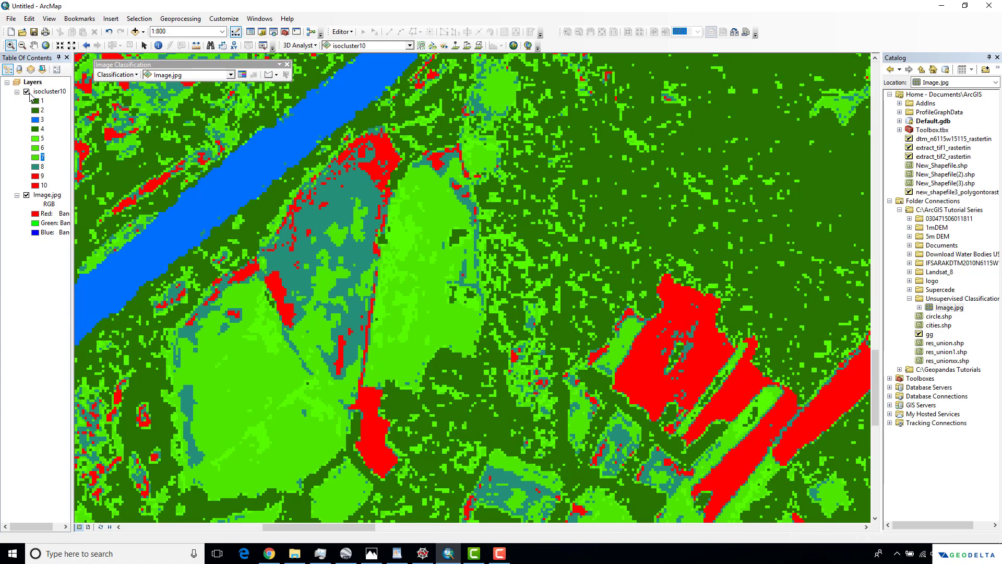
left_click(26, 92)
left_click(26, 92)
left_click(26, 92)
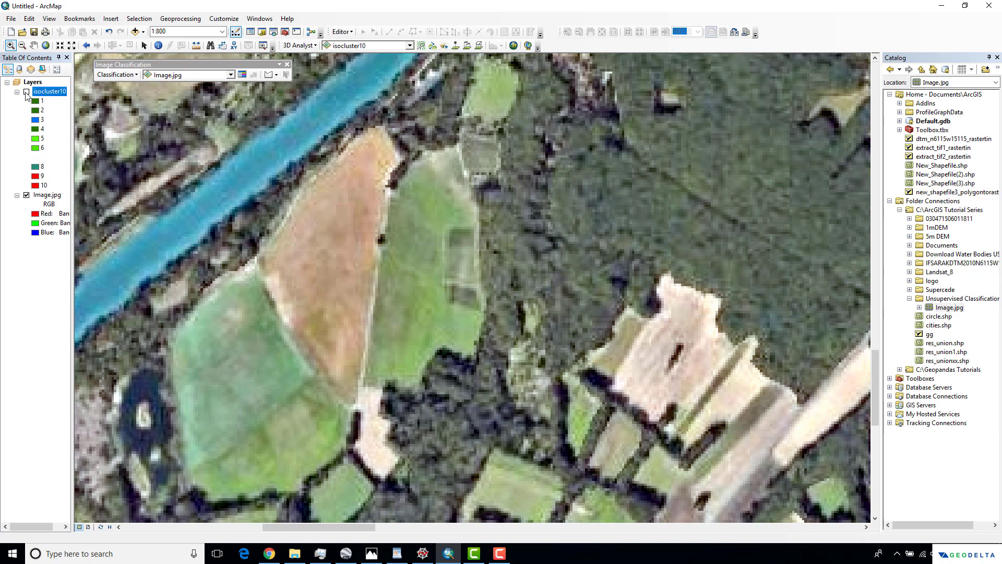
left_click(26, 92)
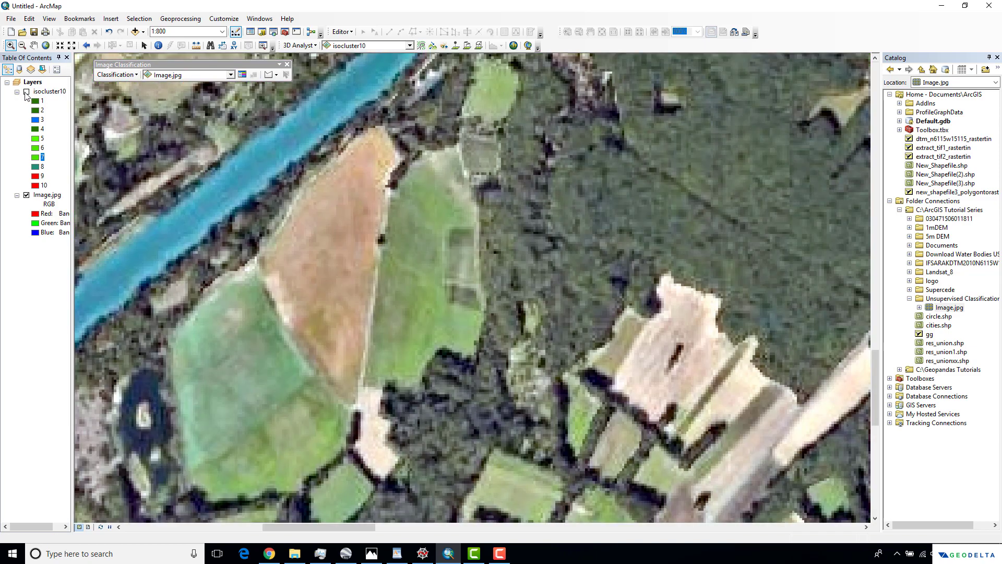
left_click(27, 92)
left_click(26, 92)
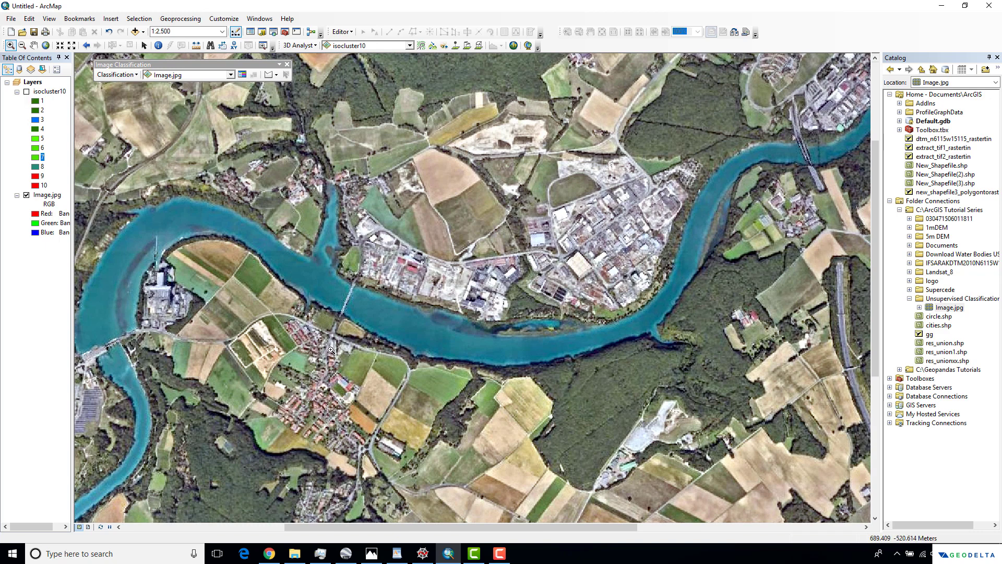
Toggle isocluster10 over the village and farm fields south of the main river to compare class 8 with the imagery.
left_click_drag(332, 348, 351, 283)
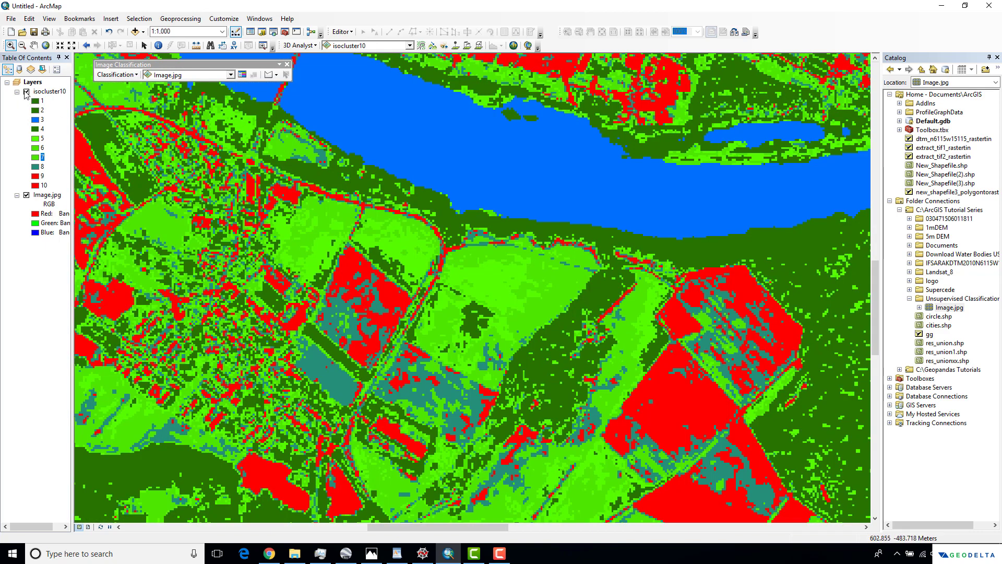
left_click(26, 92)
left_click(26, 92)
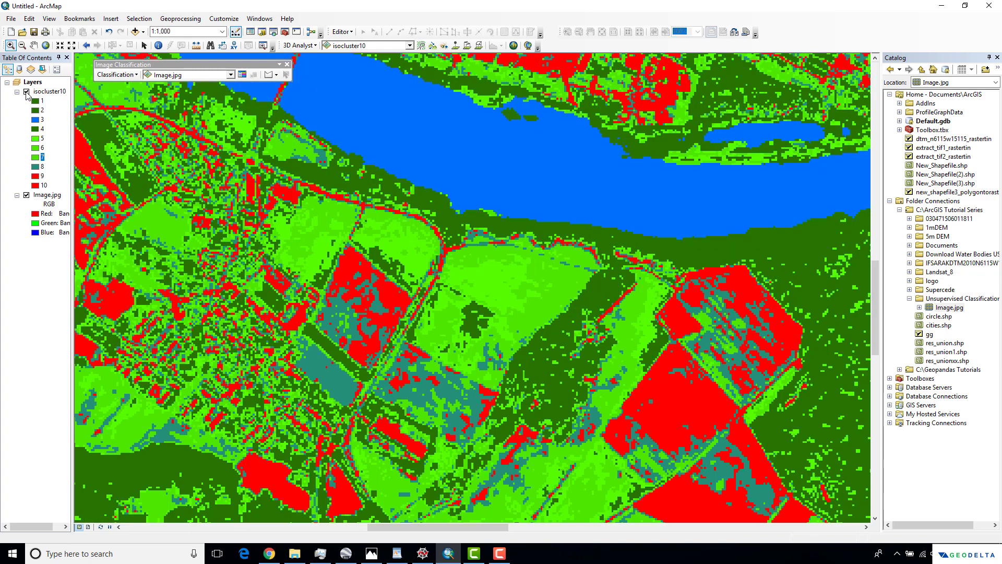
left_click(26, 92)
left_click(26, 92)
Change the fill color of class 8 in isocluster10 from teal to the red of classes 9 and 10.
left_click(36, 167)
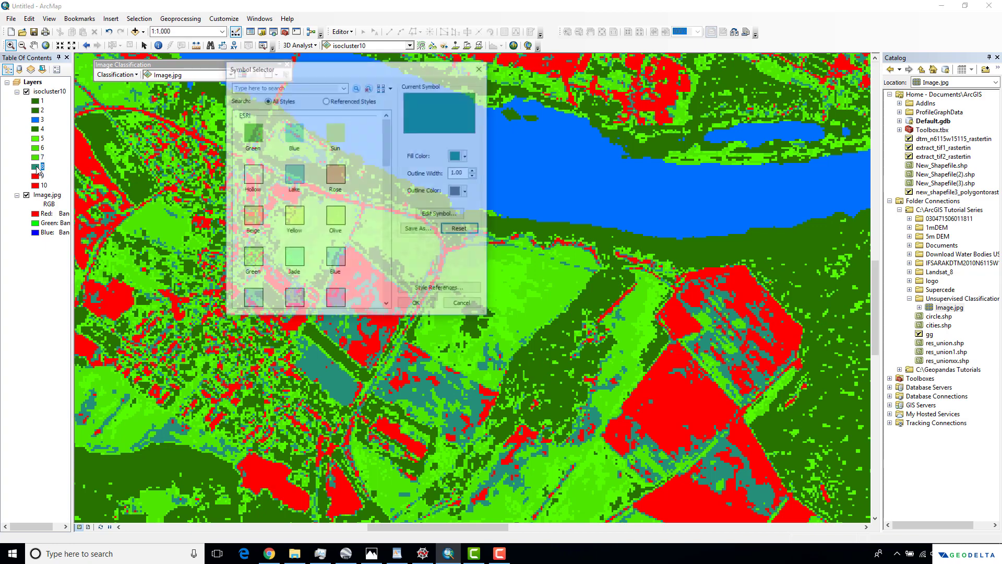
left_click(466, 156)
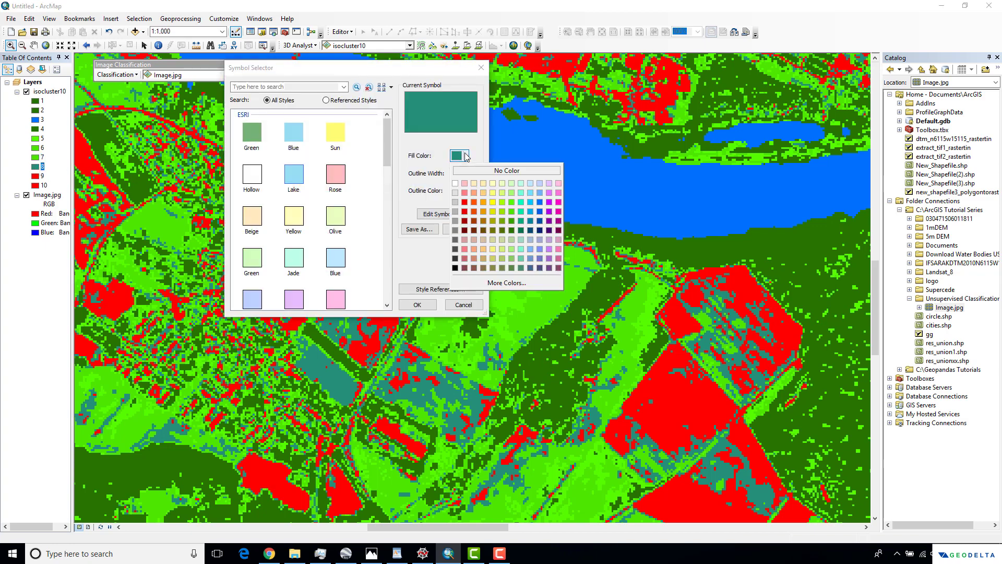
left_click(464, 203)
left_click(418, 305)
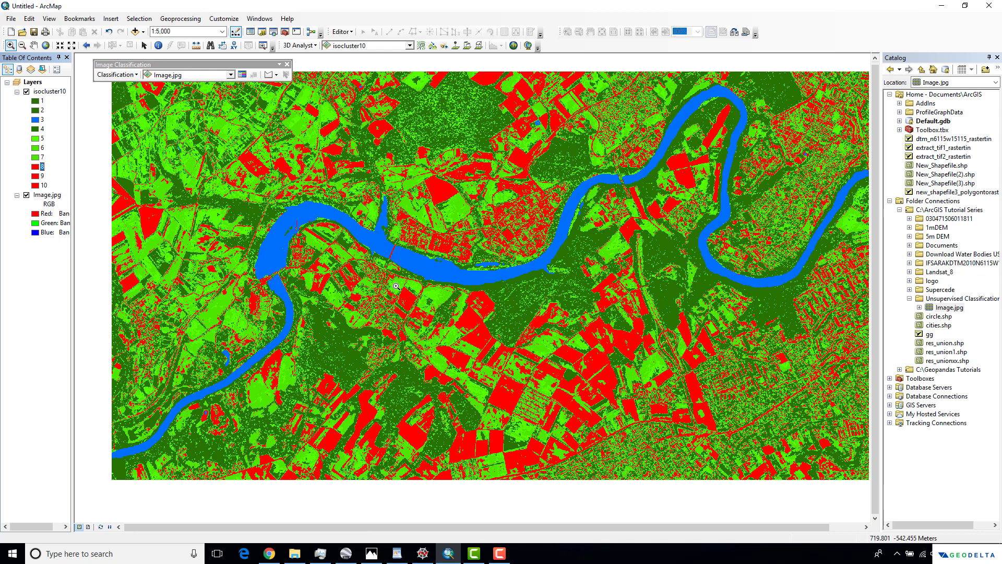
scroll(396, 286, "down", 1)
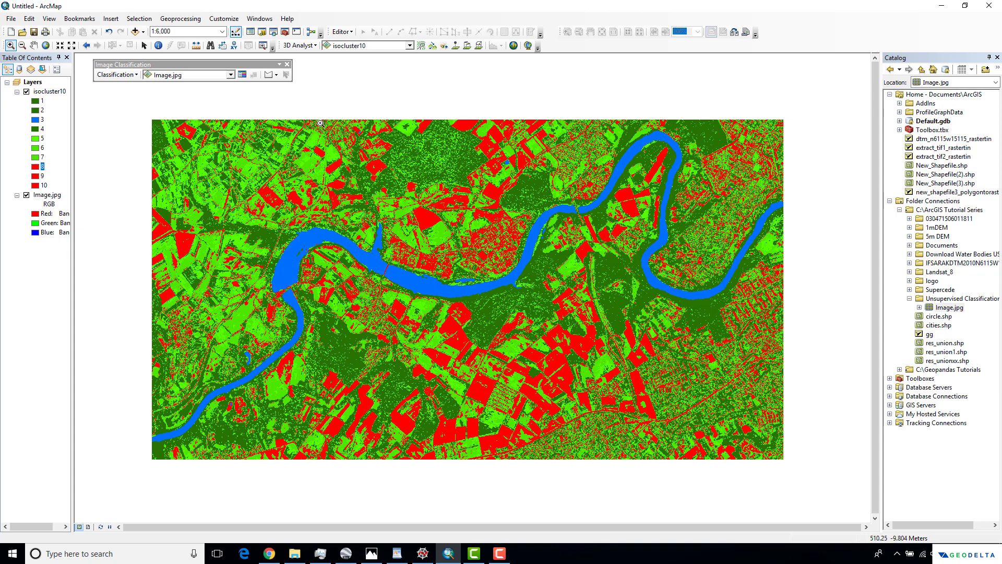
Search for "reclassify", open the Spatial Analyst Reclassify tool, and set isocluster10 as the input raster.
left_click(274, 32)
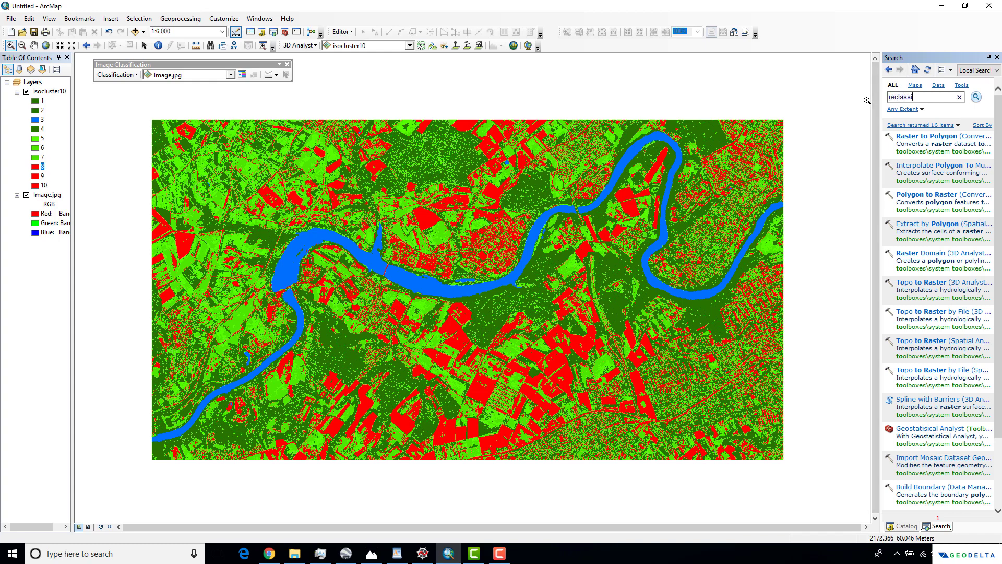
type("reclassify")
key("Return")
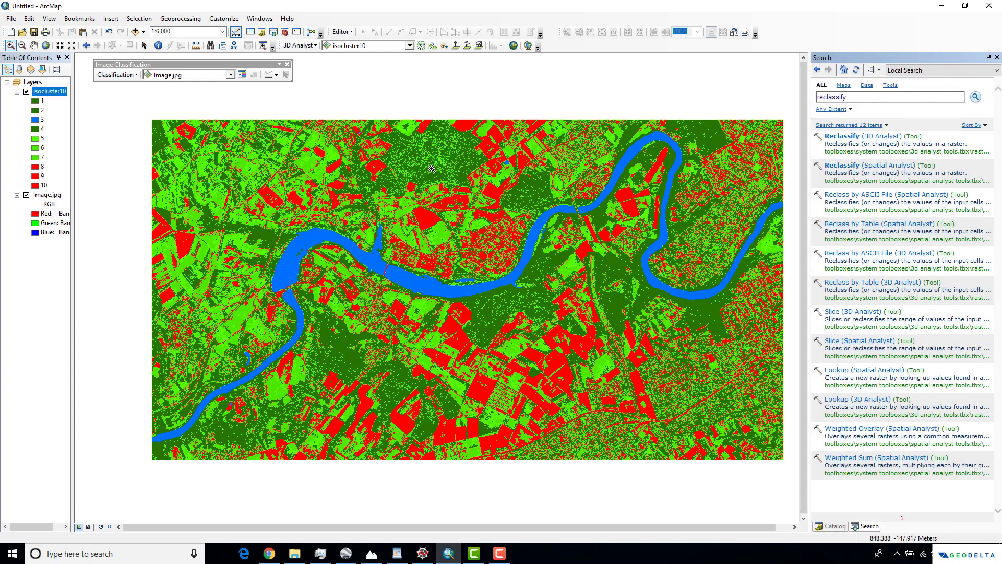
left_click(878, 165)
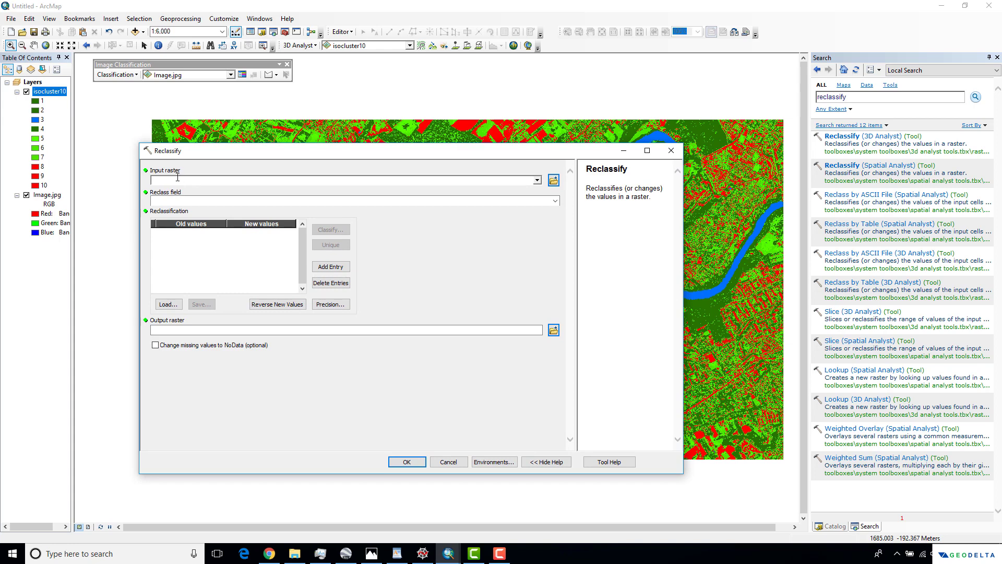
left_click_drag(51, 92, 184, 183)
Set the first reclassification entry to map old values 1;2;4 to new value 1.
left_click(230, 235)
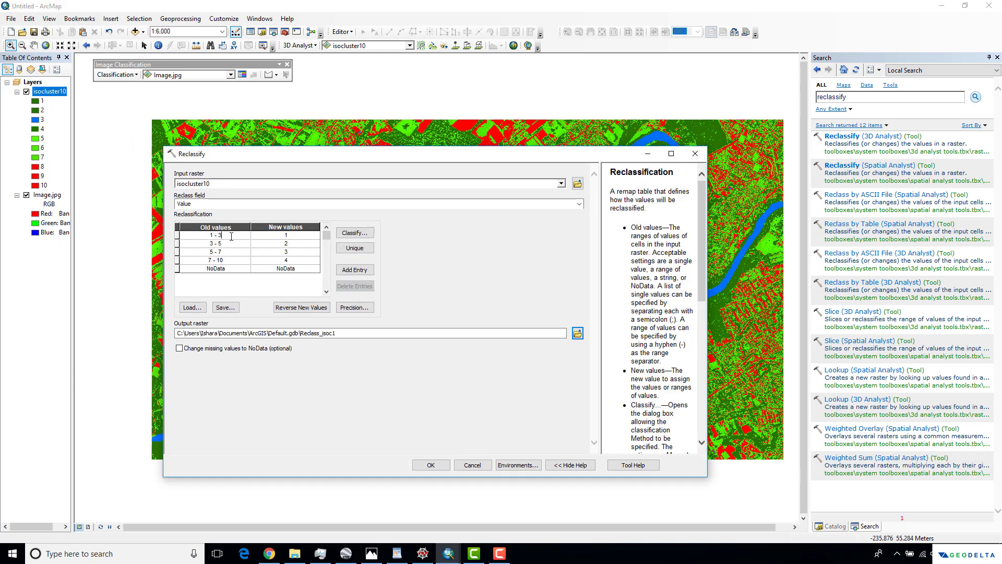
left_click_drag(229, 234, 194, 235)
key("BackSpace")
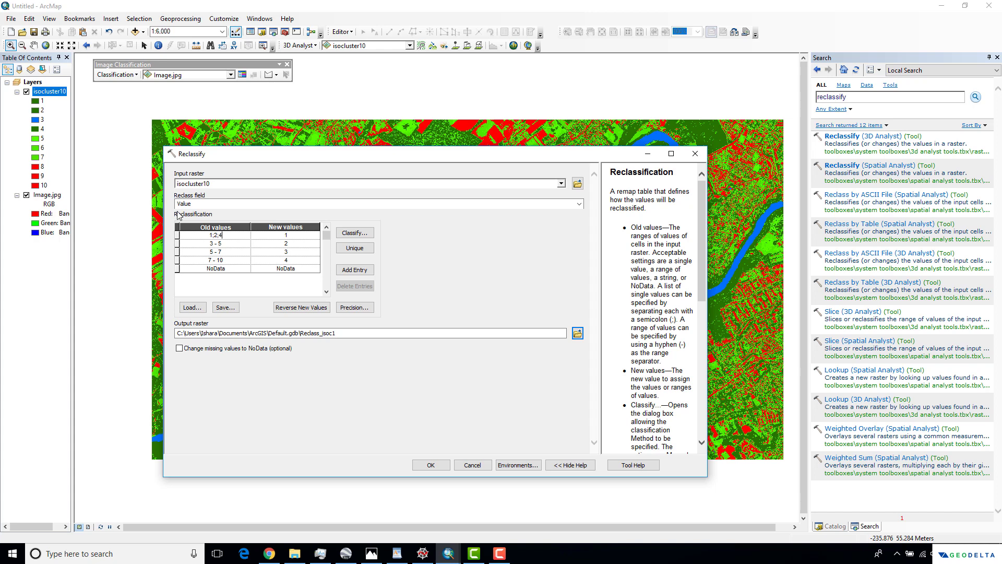
left_click(294, 235)
left_click(226, 235)
mouse_move(216, 236)
left_mouse_down()
mouse_move(202, 236)
mouse_move(210, 237)
left_mouse_up()
left_click(293, 236)
Set the second reclassification entry to map old value 3 to new value 2.
left_click(224, 244)
left_click_drag(223, 244, 204, 243)
type("3")
left_click(292, 243)
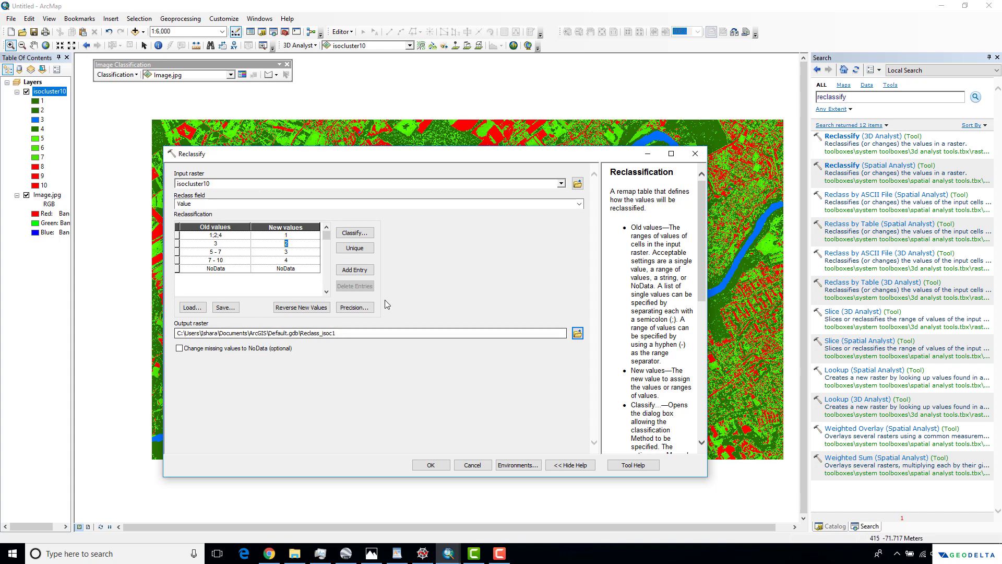
left_click(303, 245)
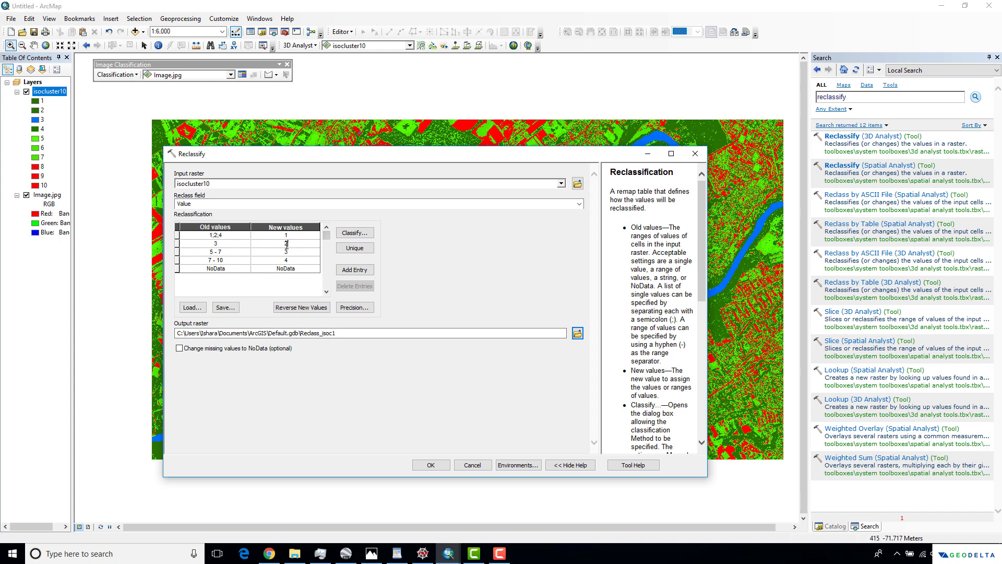
left_click(286, 244)
Map old values 5;6;7 to new value 3 and old values 8;9;10 to new value 4.
left_click(228, 251)
type("5;6;7")
key("Tab")
left_click(230, 263)
type("8;9;10")
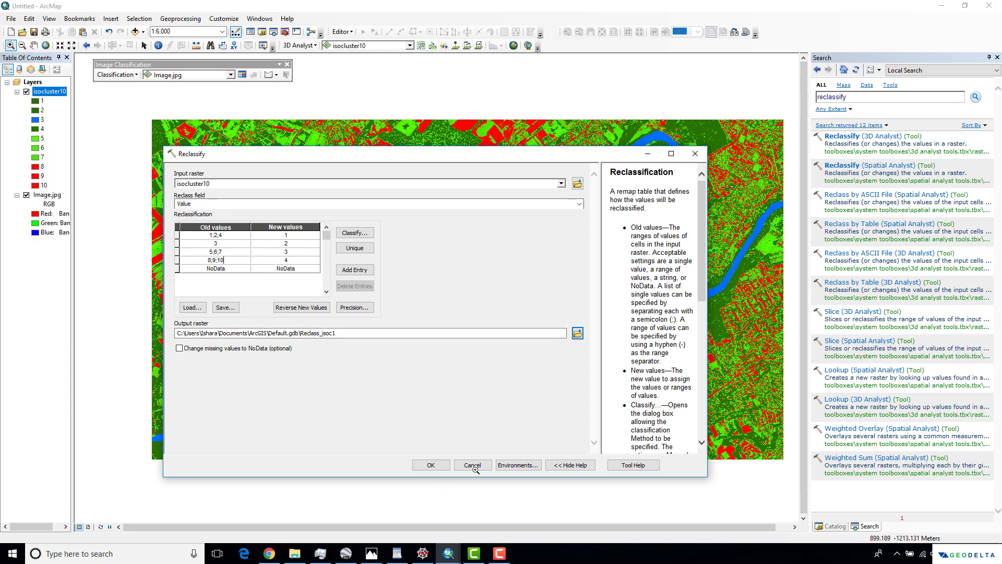
Run the reclassification with Reclass_isoc1 as output, and widen the table of contents to fit the full layer names.
left_click(430, 466)
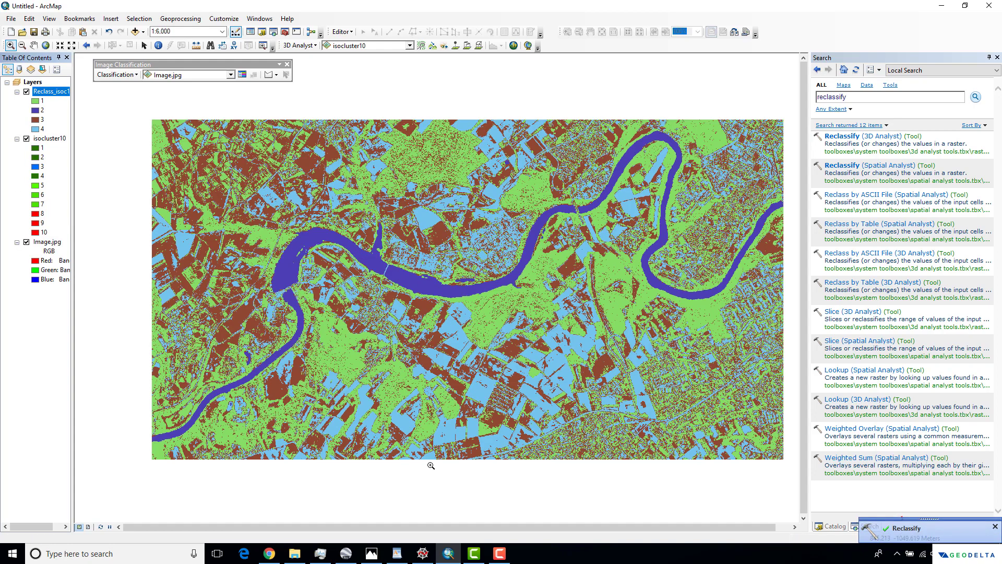
left_click_drag(73, 126, 99, 123)
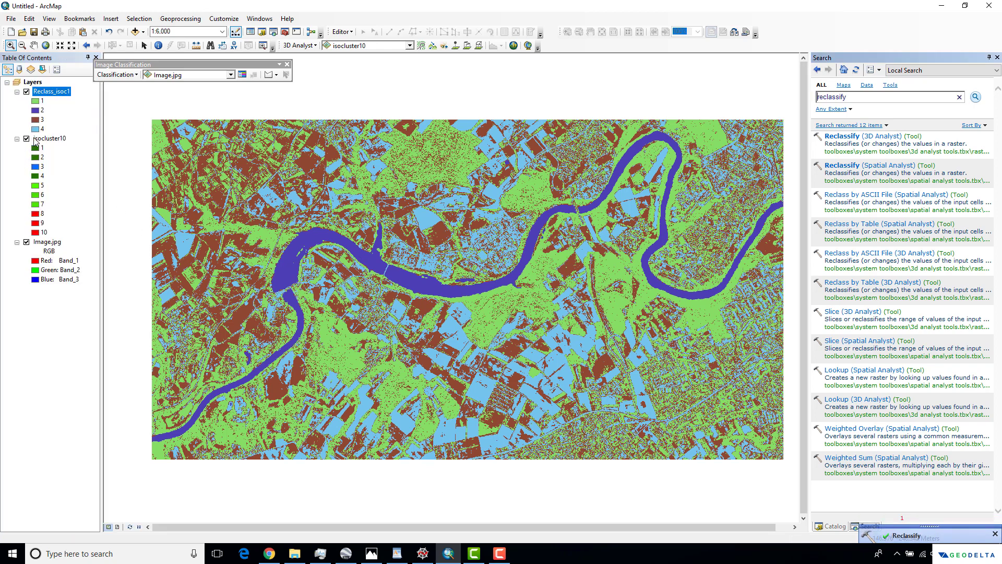
Hide the isocluster10 layer and review the attribute table of Reclass_isoc1, closing it when done.
left_click(26, 139)
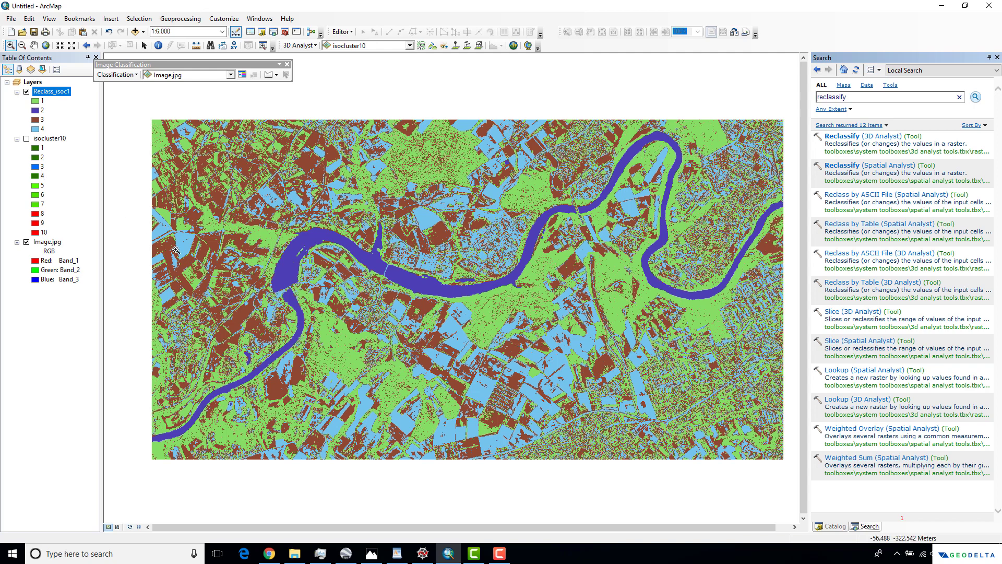
left_click_drag(321, 263, 313, 258)
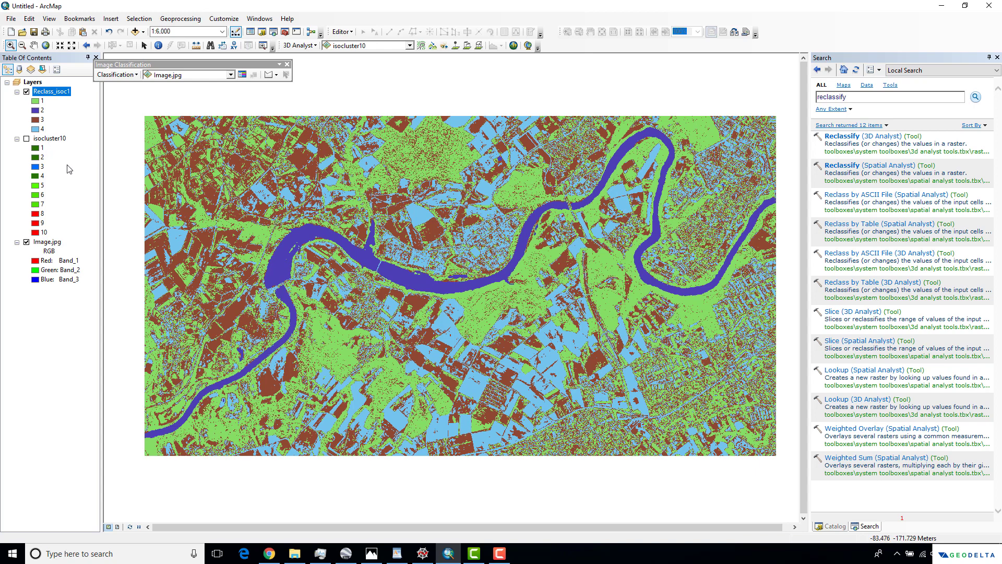
right_click(58, 94)
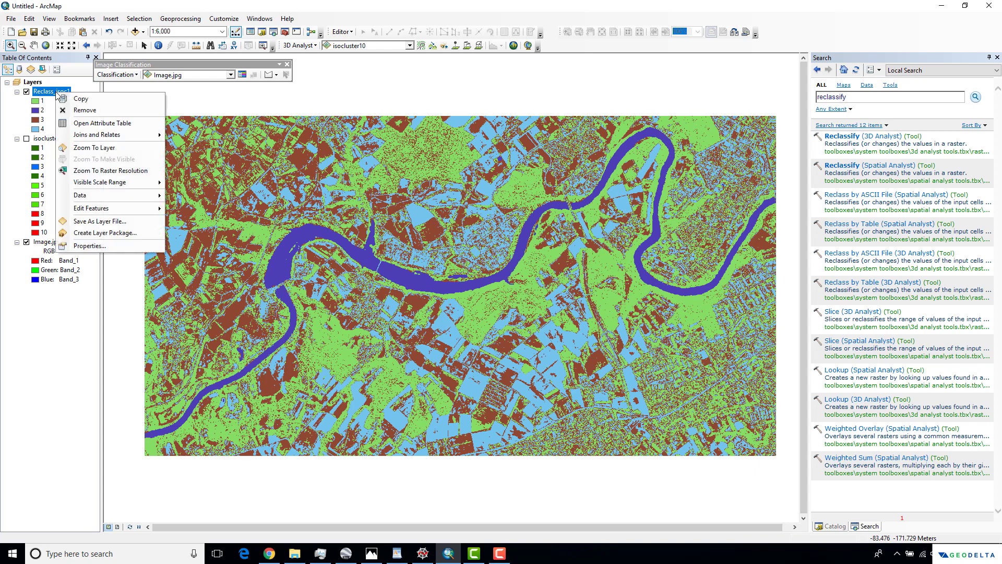
left_click(96, 123)
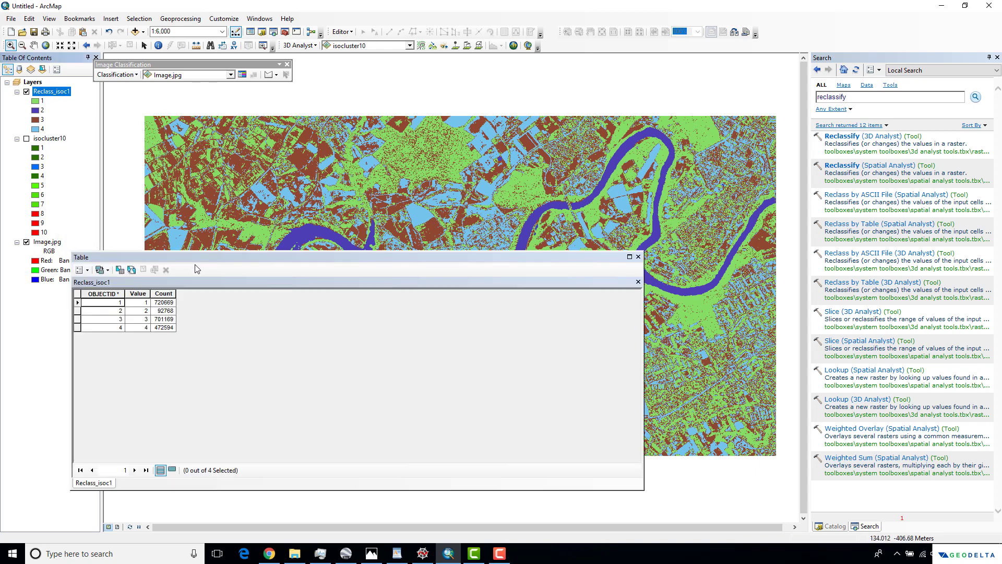
left_click_drag(182, 257, 185, 236)
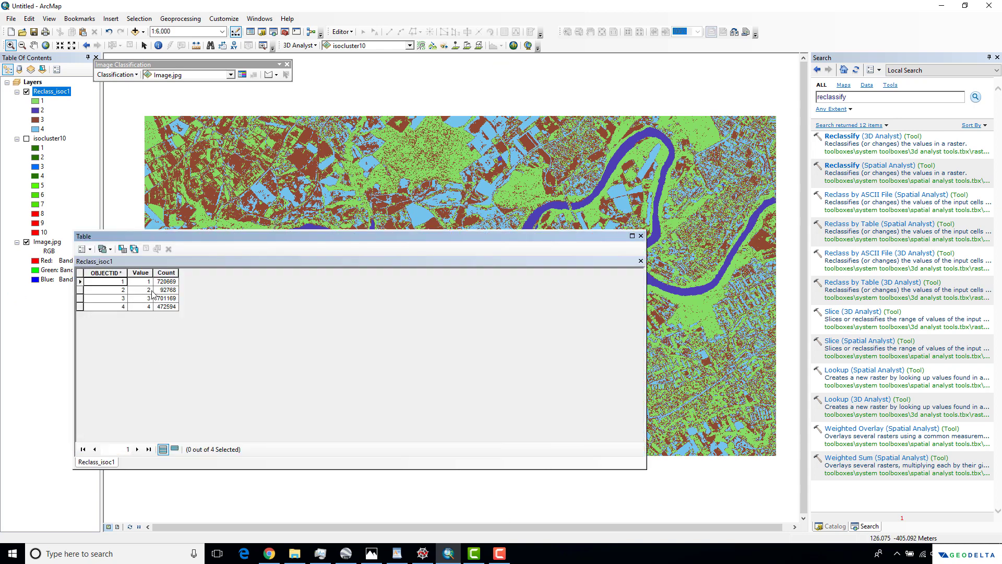
left_click(640, 235)
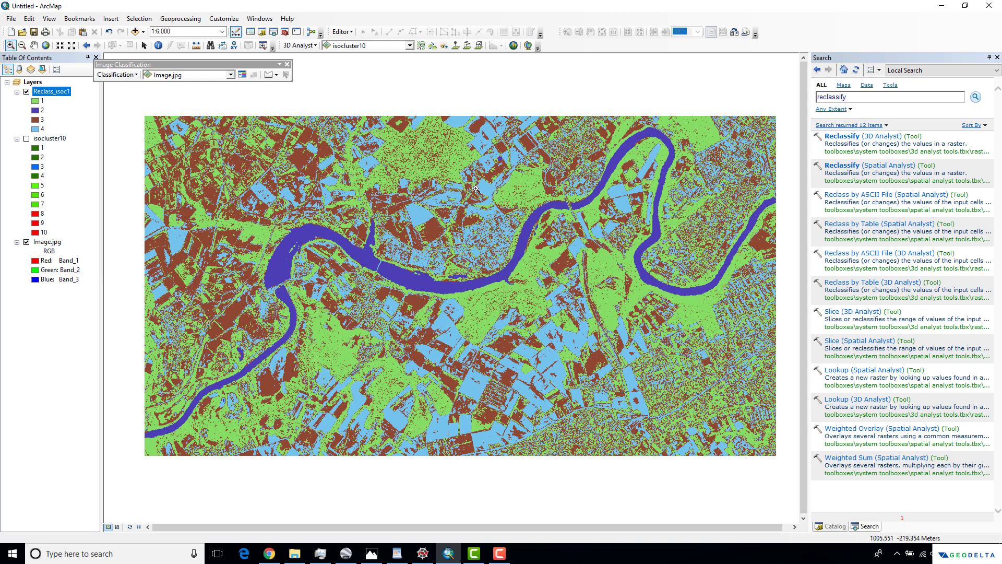
Search for "raster to polygon" and open the Raster to Polygon conversion tool.
left_click(859, 96)
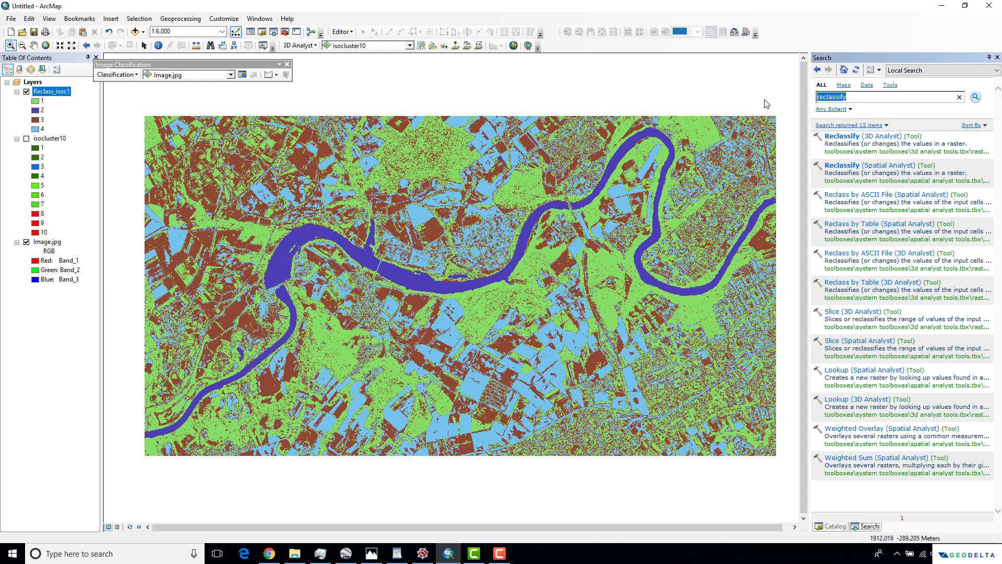
type("raster to polygon")
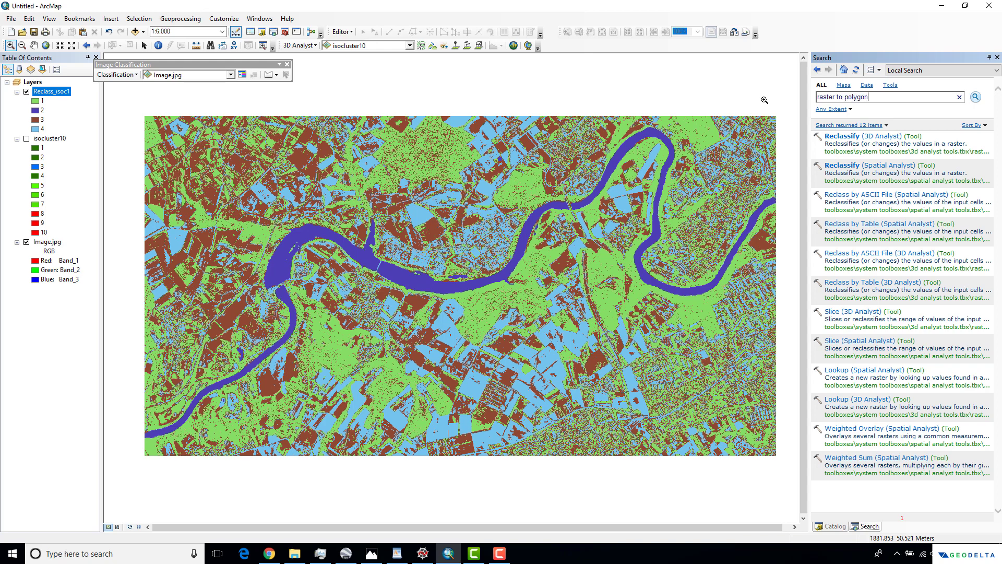
key("Return")
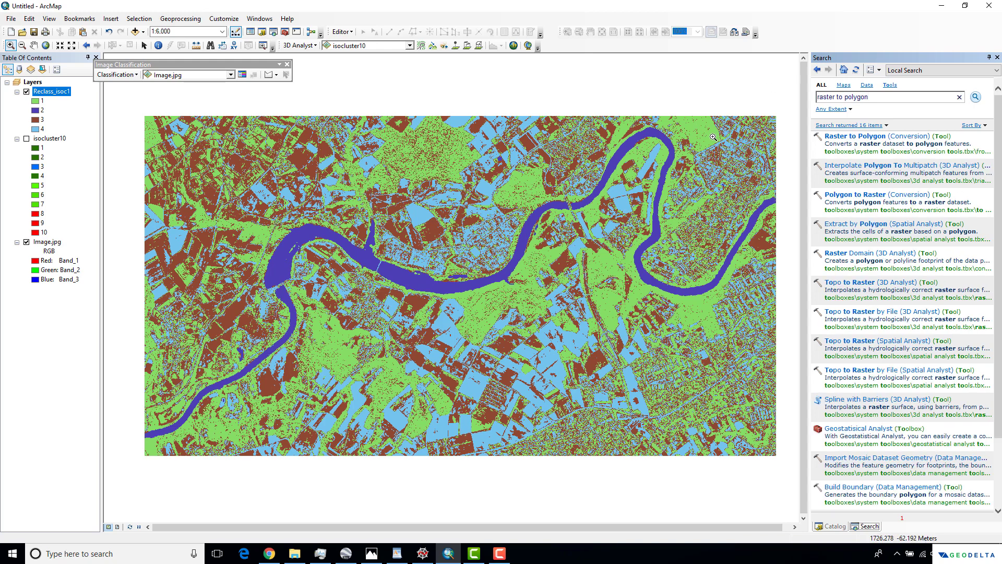
left_click(849, 135)
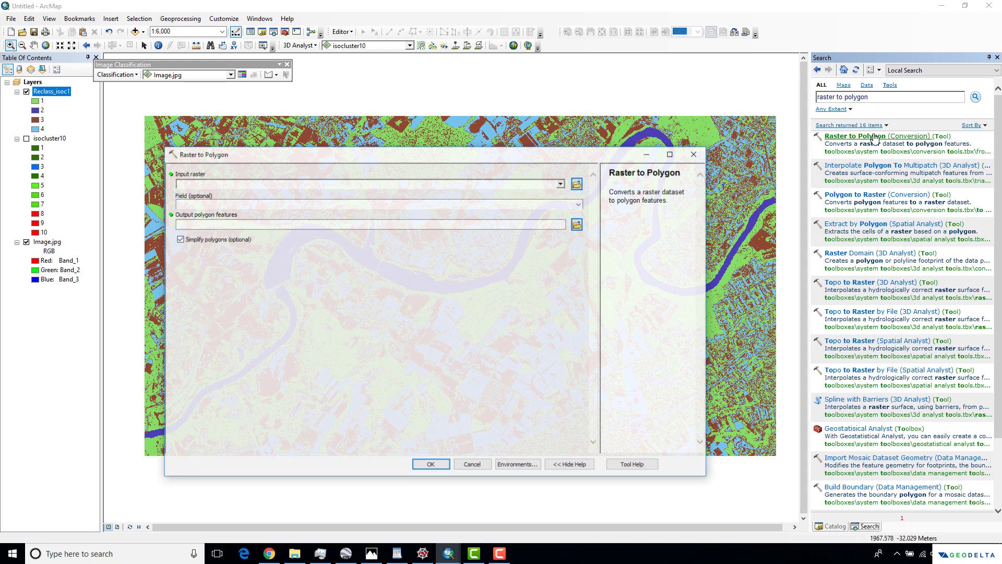
left_click_drag(354, 155, 337, 150)
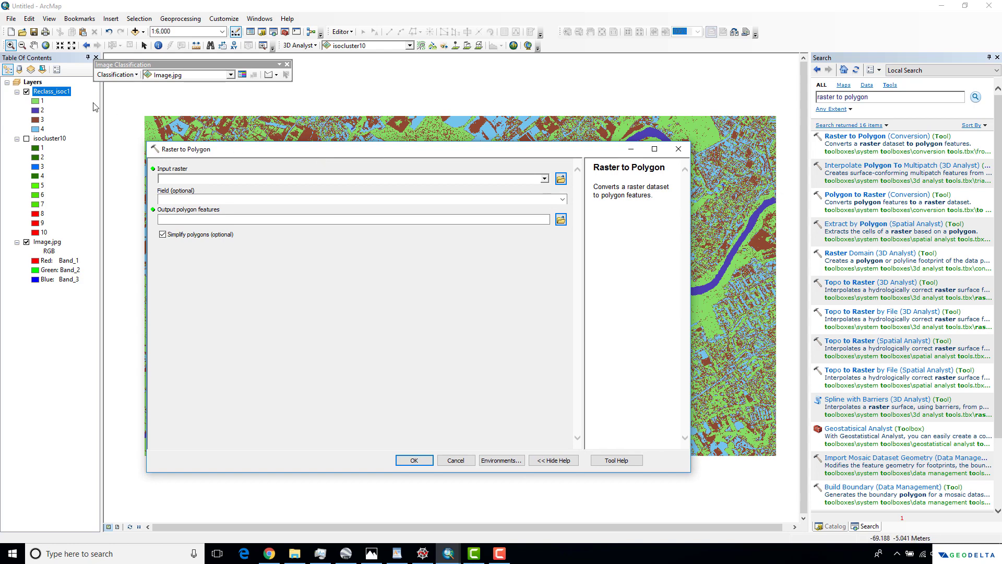
Convert Reclass_isoc1 to simplified polygons using the Value field, with RasterT_Reclass2 in Default.gdb as output.
left_click_drag(55, 94, 191, 183)
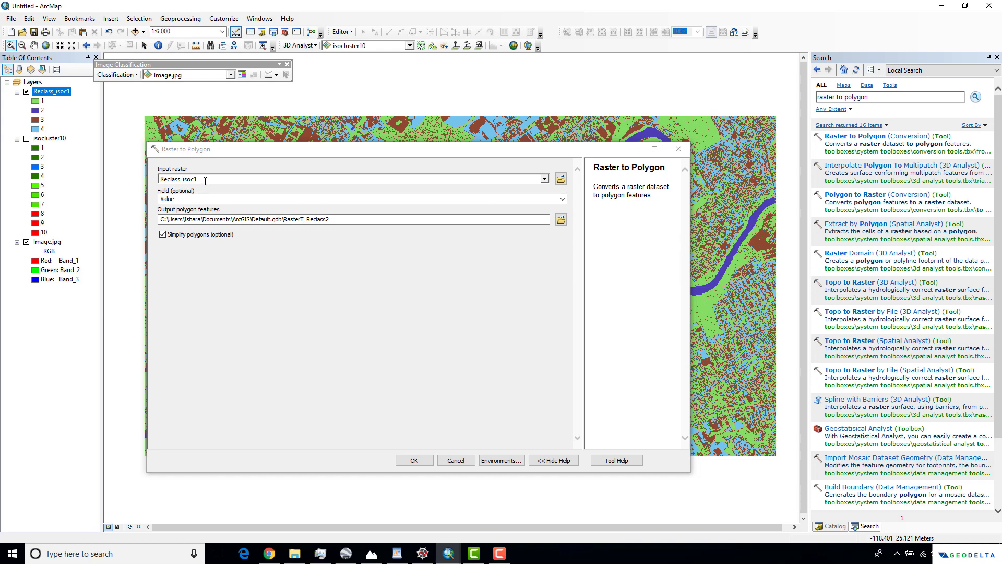
left_click(198, 199)
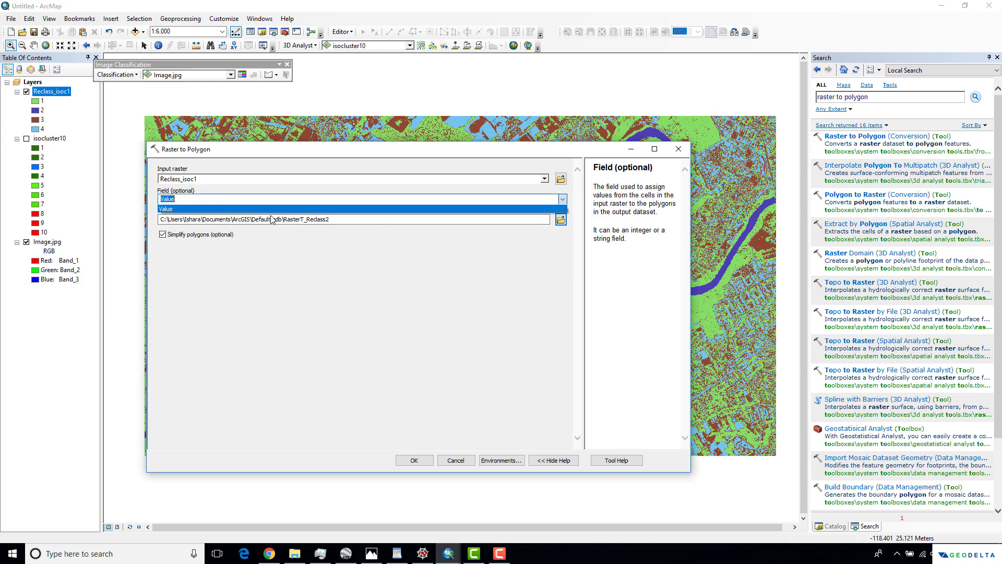
left_click(181, 210)
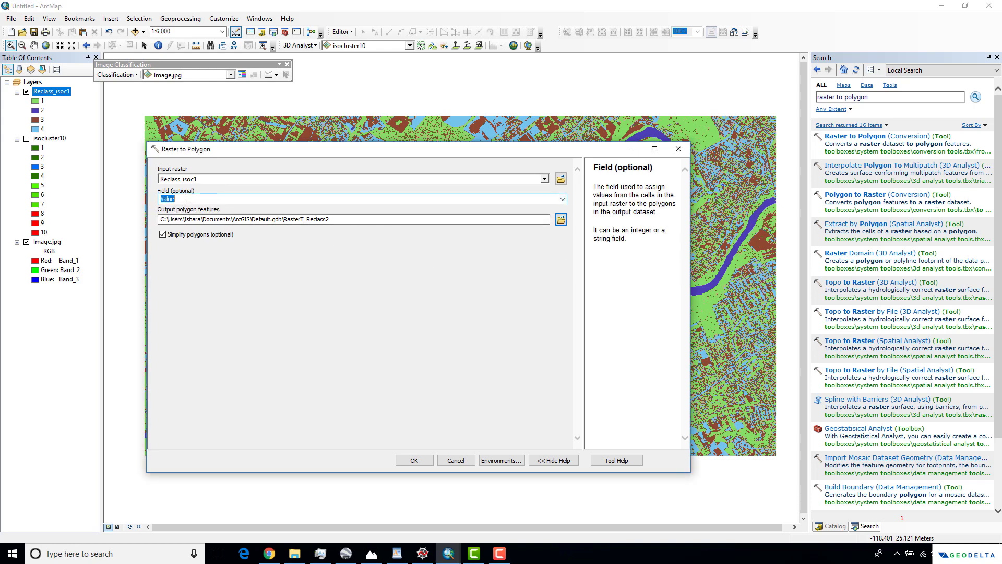
left_click(162, 235)
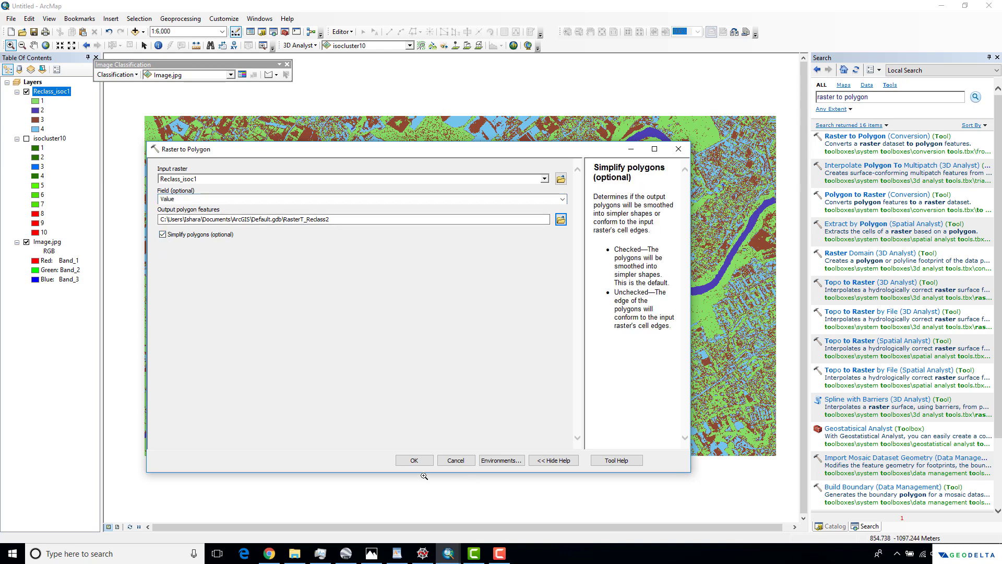
left_click(414, 461)
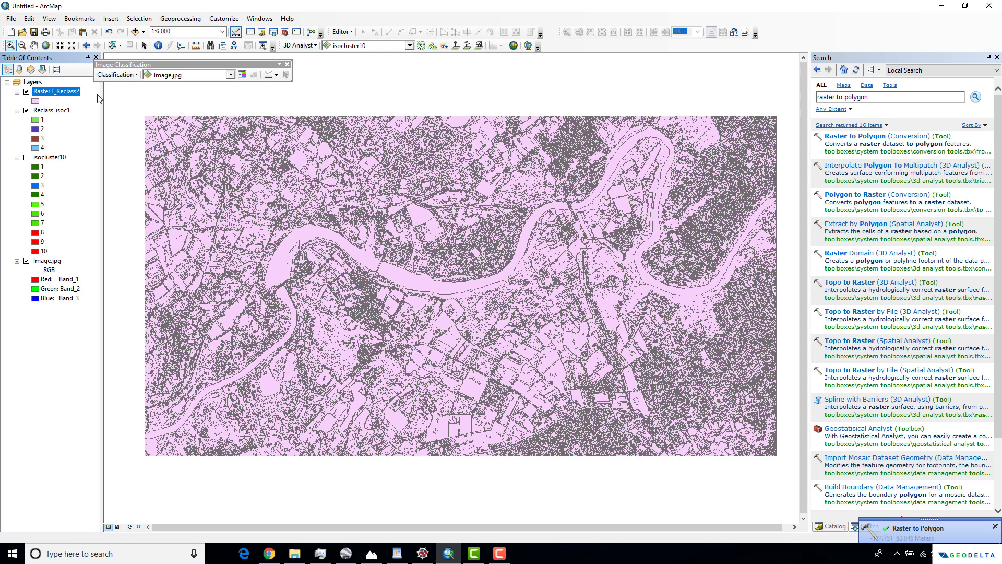
Open the attribute table of RasterT_Reclass2 and examine its Shape, Id, grid_code, Shape_Length and Shape_Area fields.
right_click(67, 94)
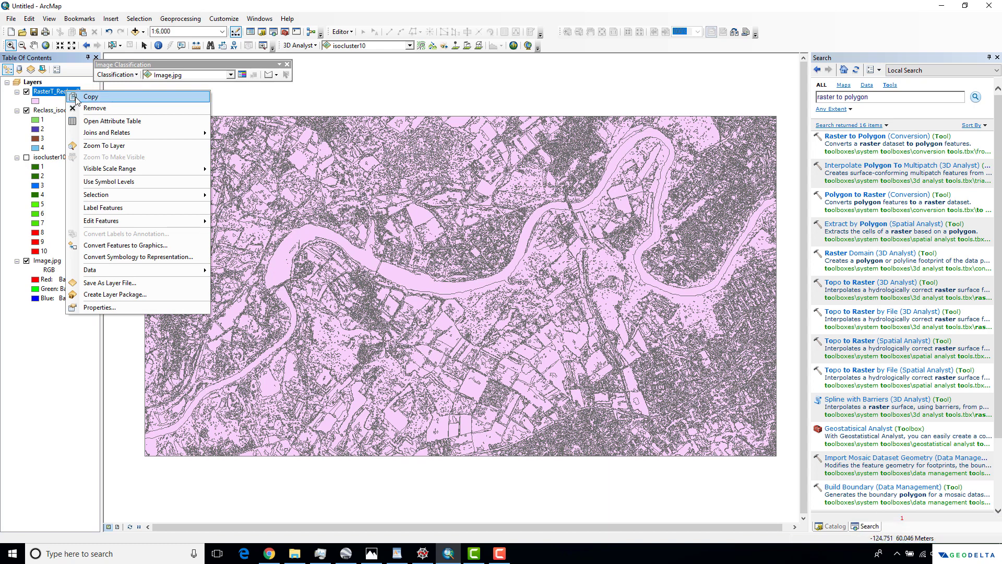
left_click(131, 126)
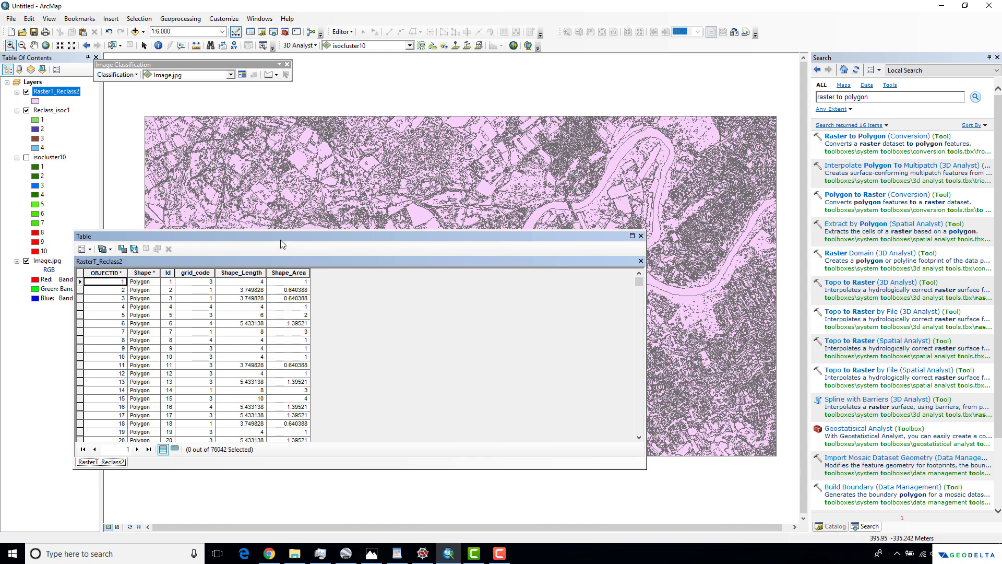
left_click_drag(280, 237, 340, 151)
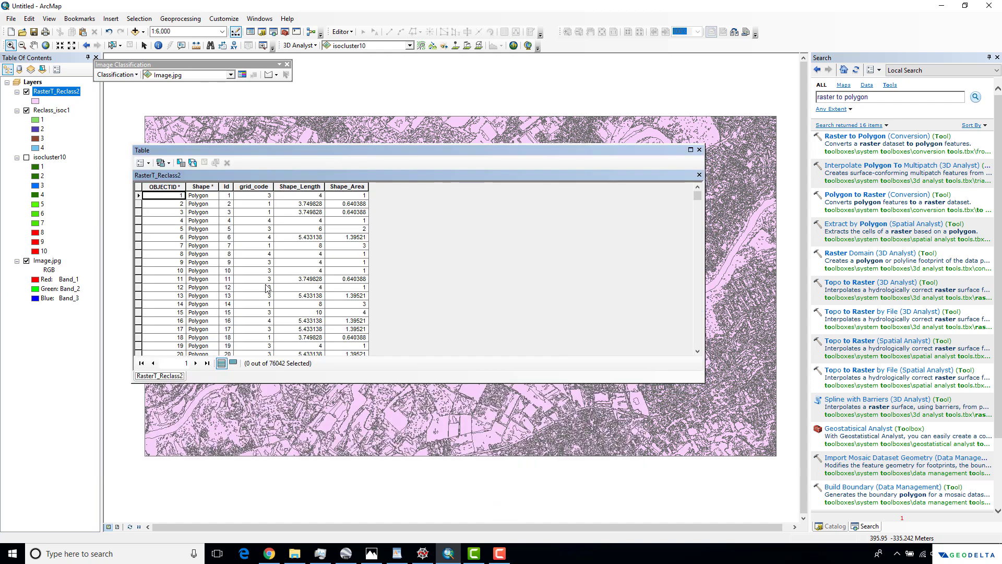
left_click(209, 187)
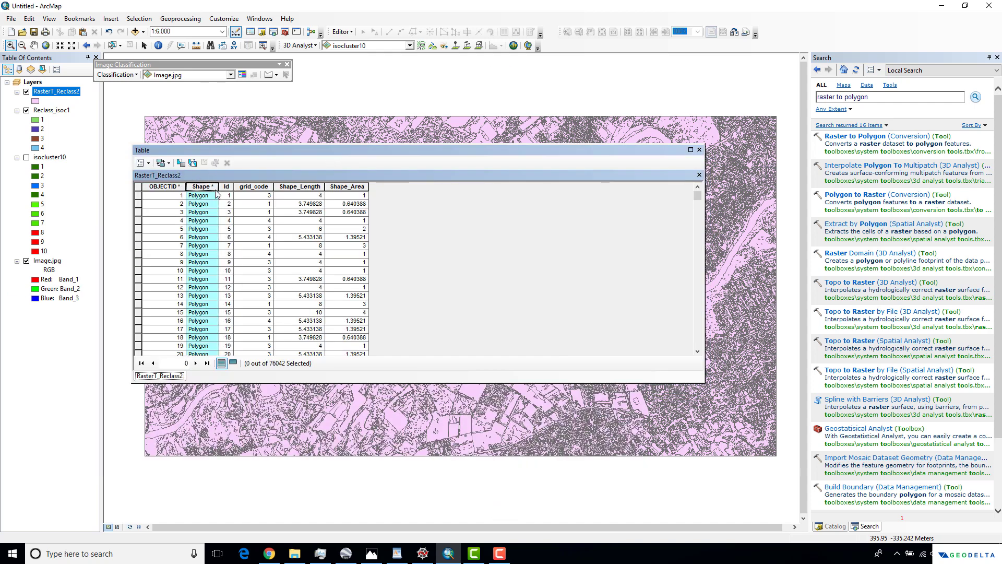
left_click(227, 186)
left_click(254, 186)
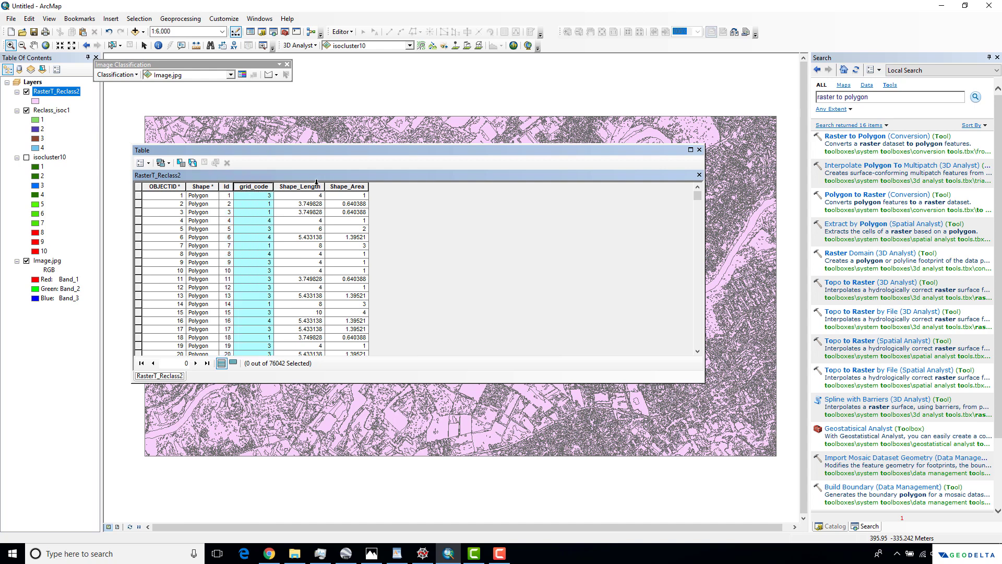
left_click(316, 186)
left_click(344, 186)
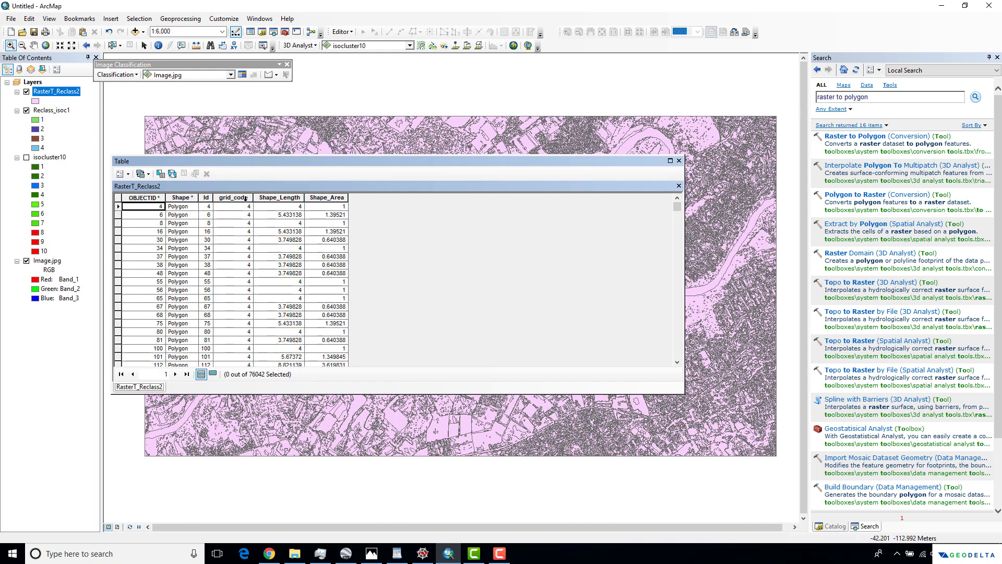
left_click(246, 199)
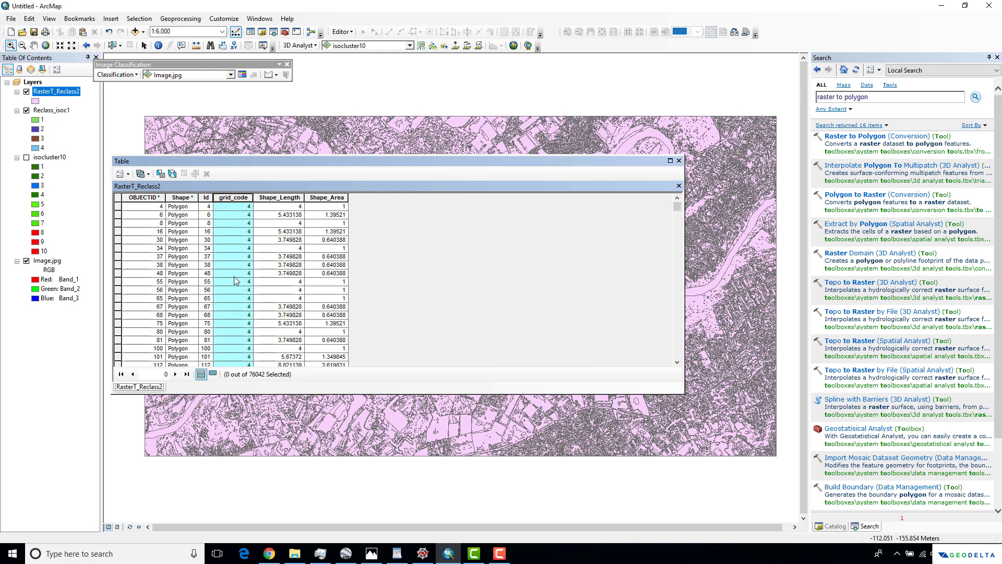
left_click_drag(248, 185, 332, 197)
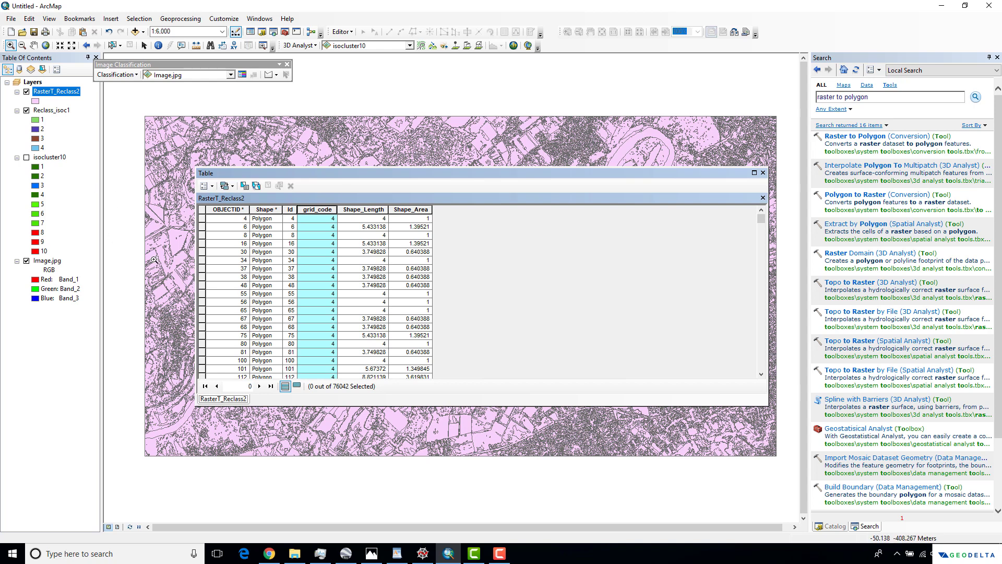
Add a Text field named LC_Type to the RasterT_Reclass2 attribute table, check the records, and close the table.
left_click(213, 186)
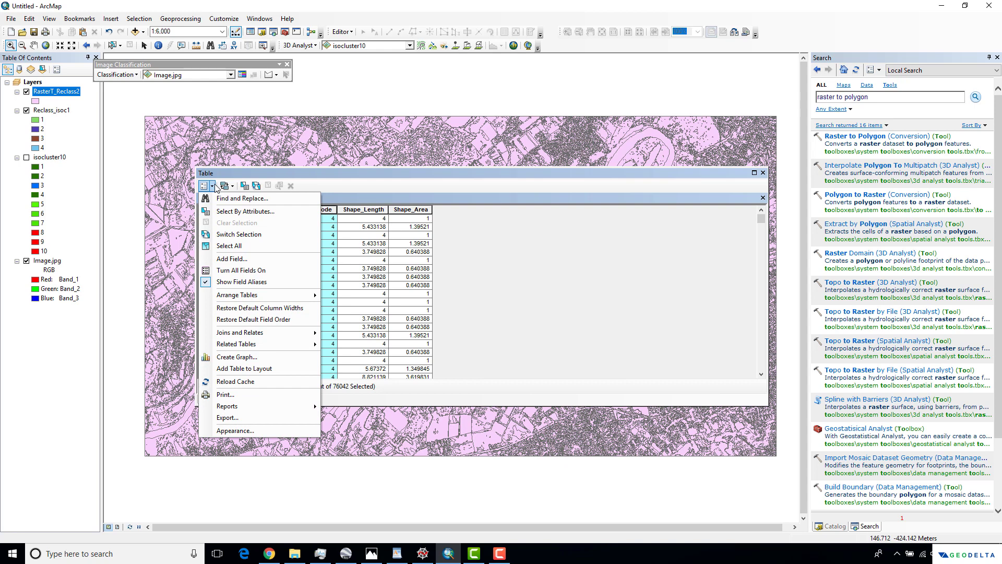
left_click(239, 259)
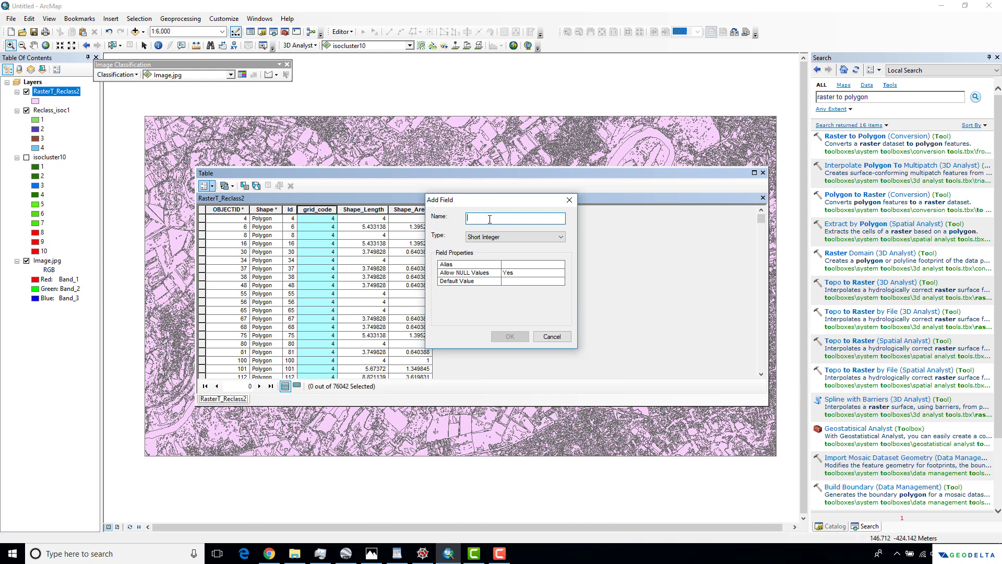
type("LC_Type")
left_click(492, 238)
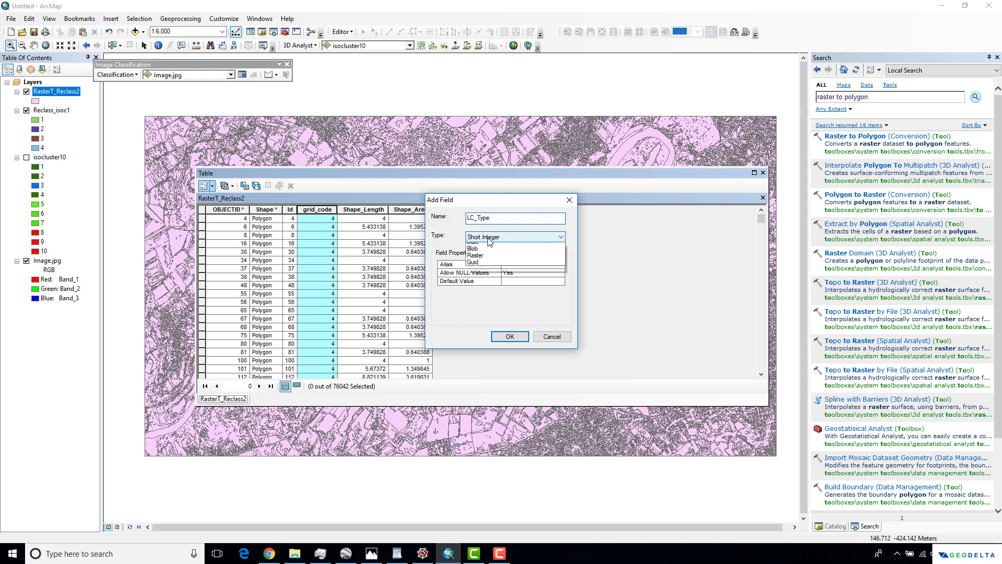
left_click(491, 274)
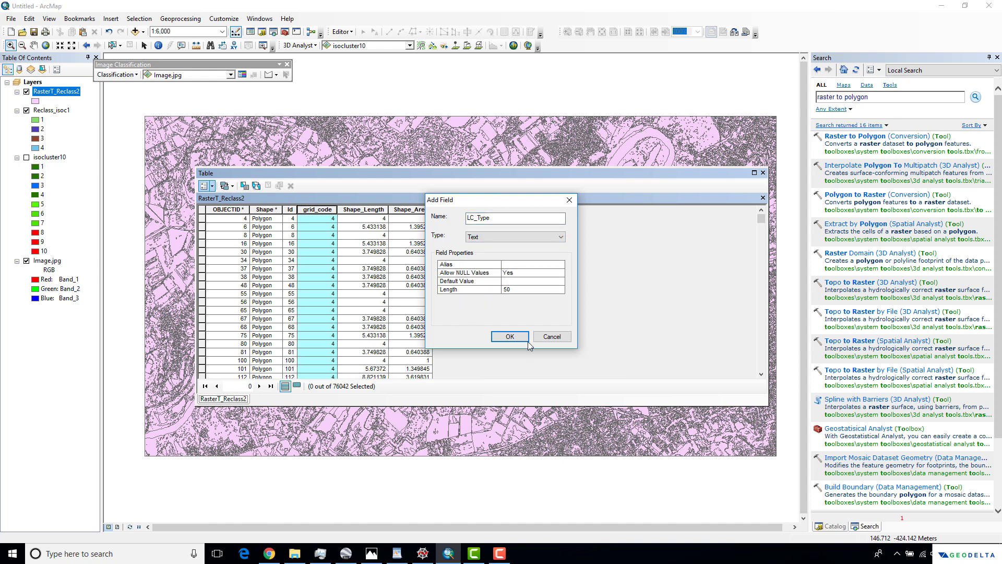
left_click(509, 336)
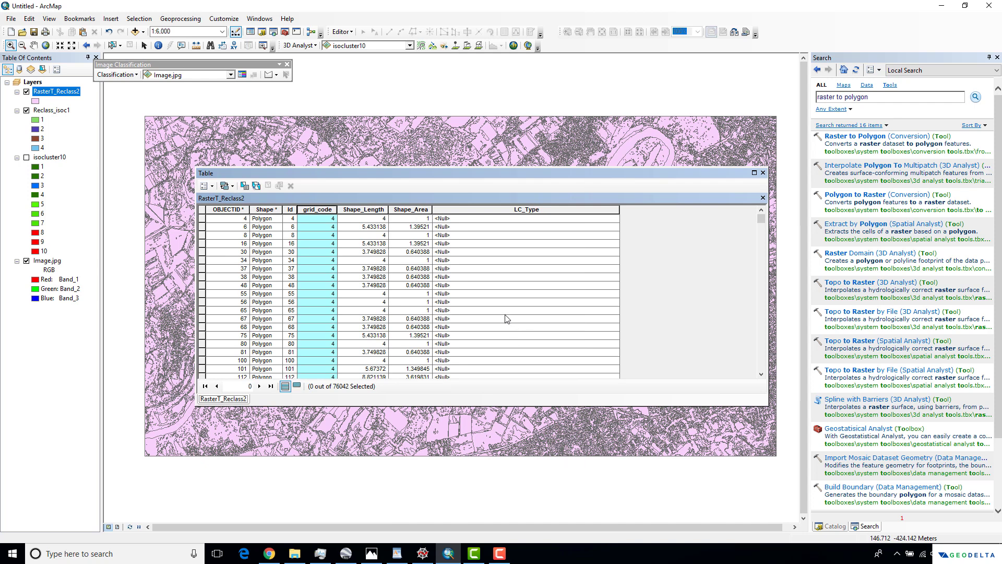
double_click(321, 169)
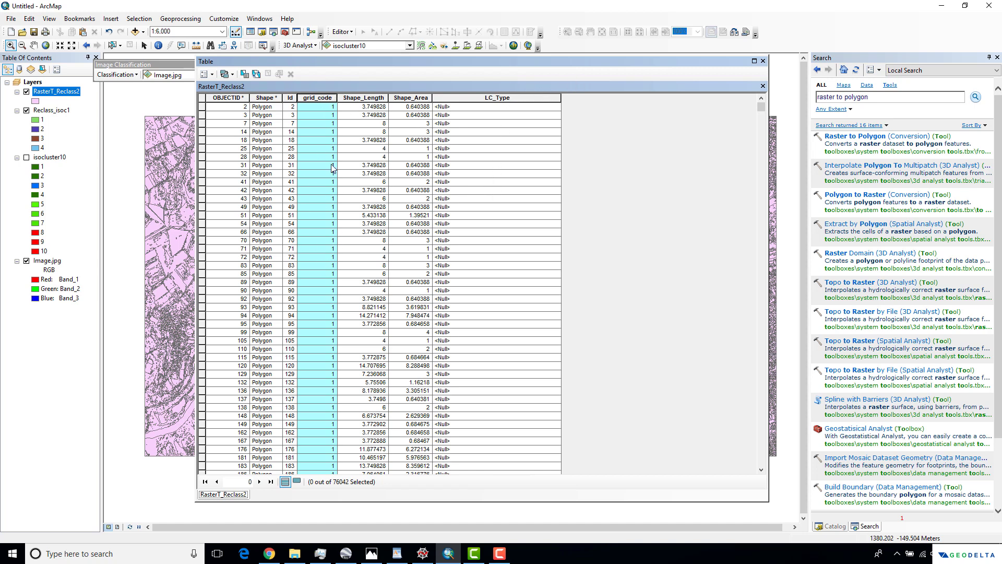
left_click(763, 61)
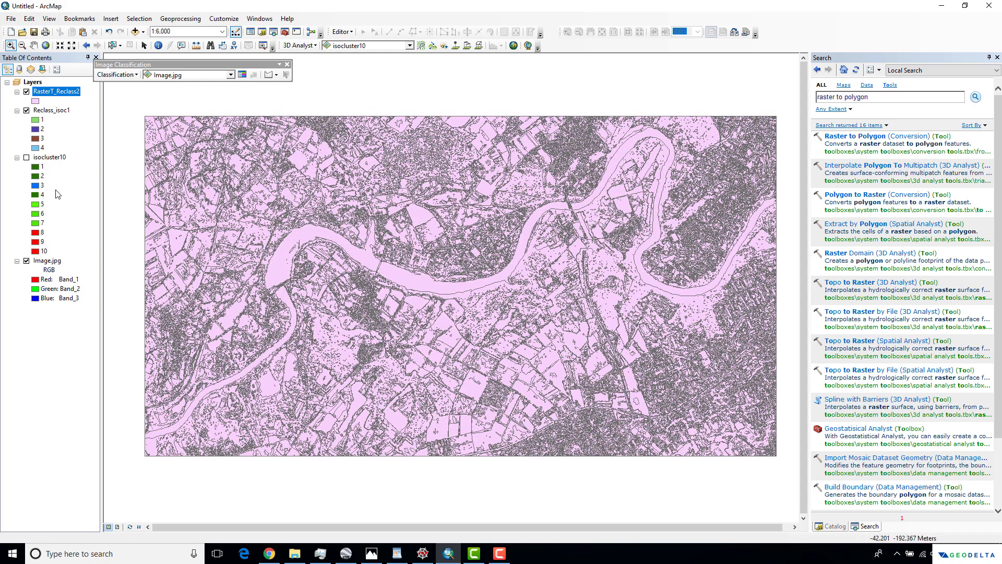
Hide the RasterT_Reclass2 layer and recolor class 2 of Reclass_isoc1 dark blue.
left_click(27, 92)
scroll(277, 209, "up", 1)
scroll(277, 209, "down", 1)
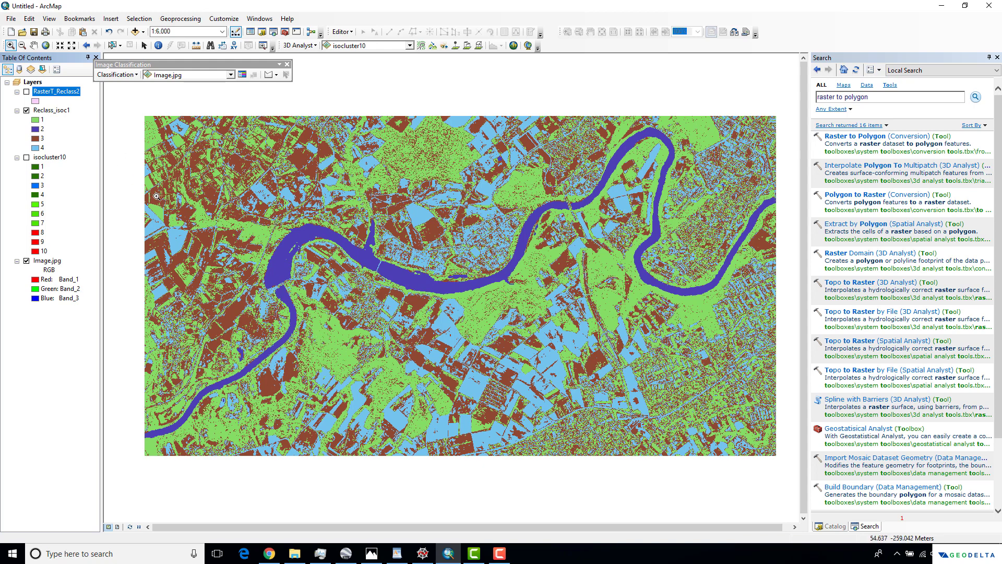
double_click(36, 130)
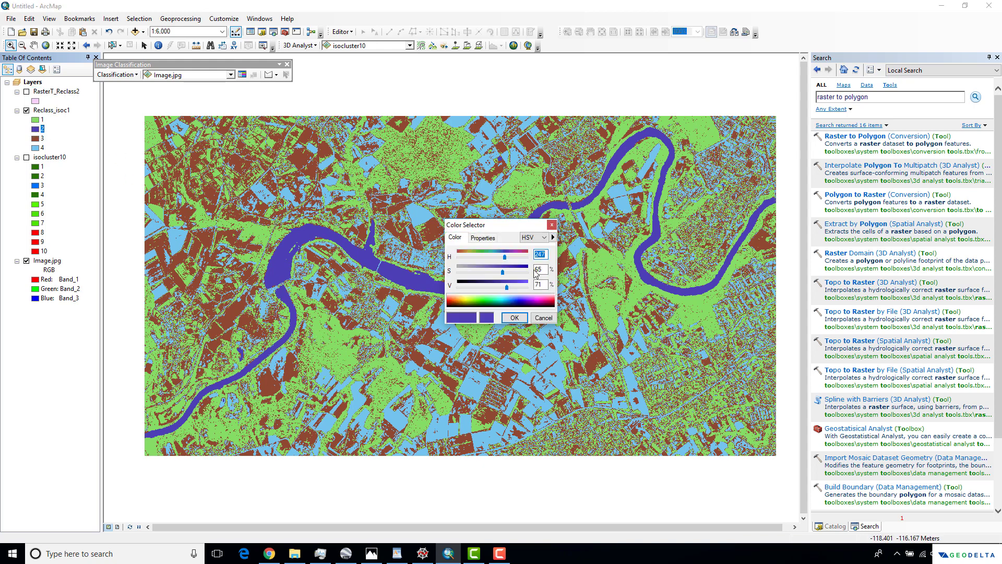
left_click(521, 305)
left_click(515, 317)
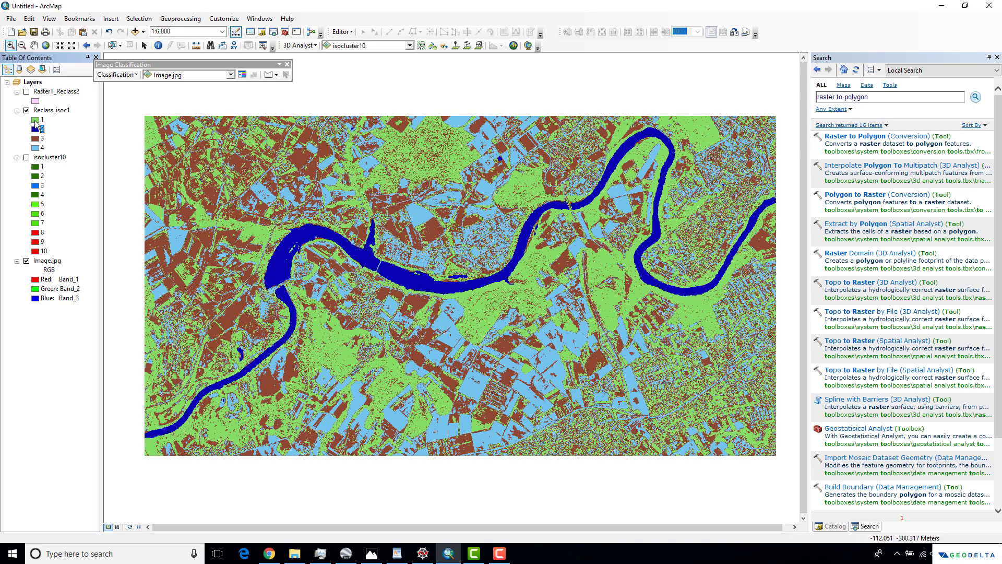
Recolor class 1 of Reclass_isoc1 dark green and class 3 bright green.
double_click(35, 121)
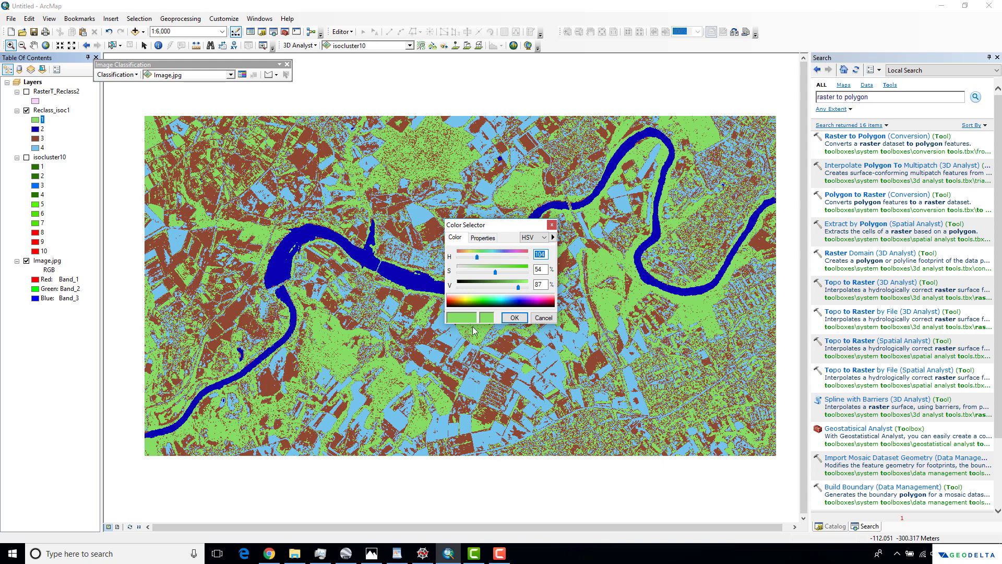
left_click(489, 306)
left_click(514, 318)
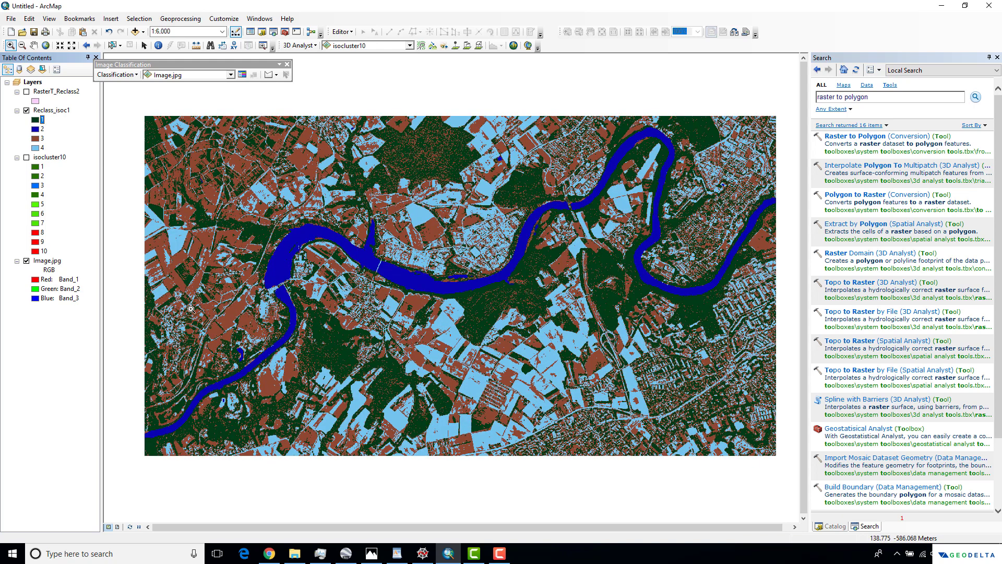
left_click(37, 140)
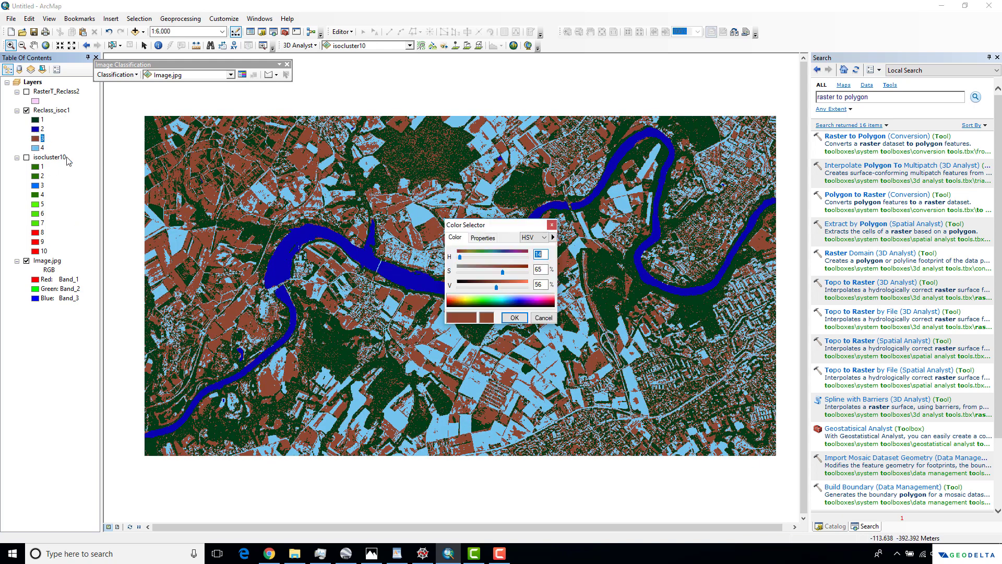
left_click(483, 303)
left_click(485, 302)
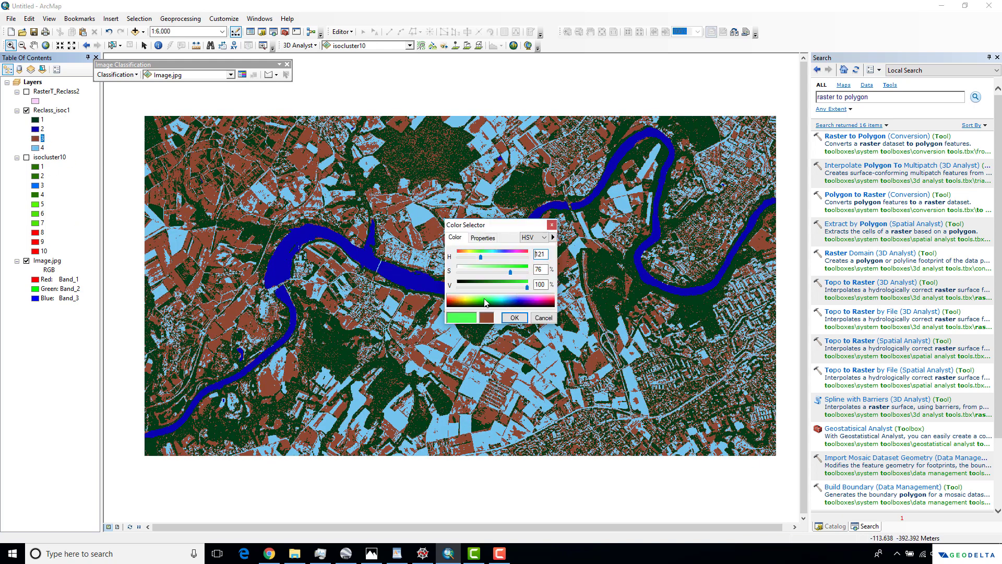
left_click(514, 318)
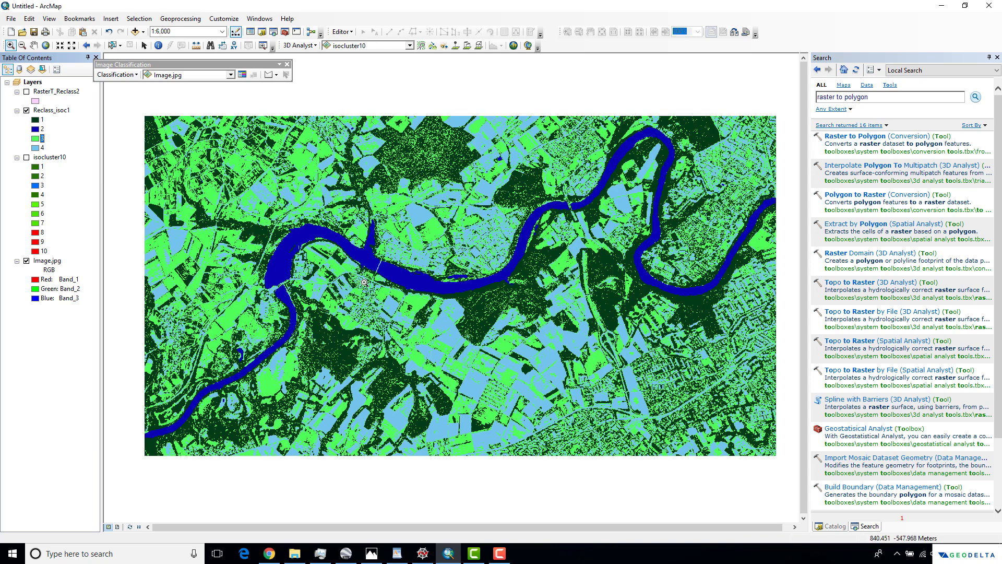
Recolor class 4 of Reclass_isoc1 dark red.
left_click(37, 148)
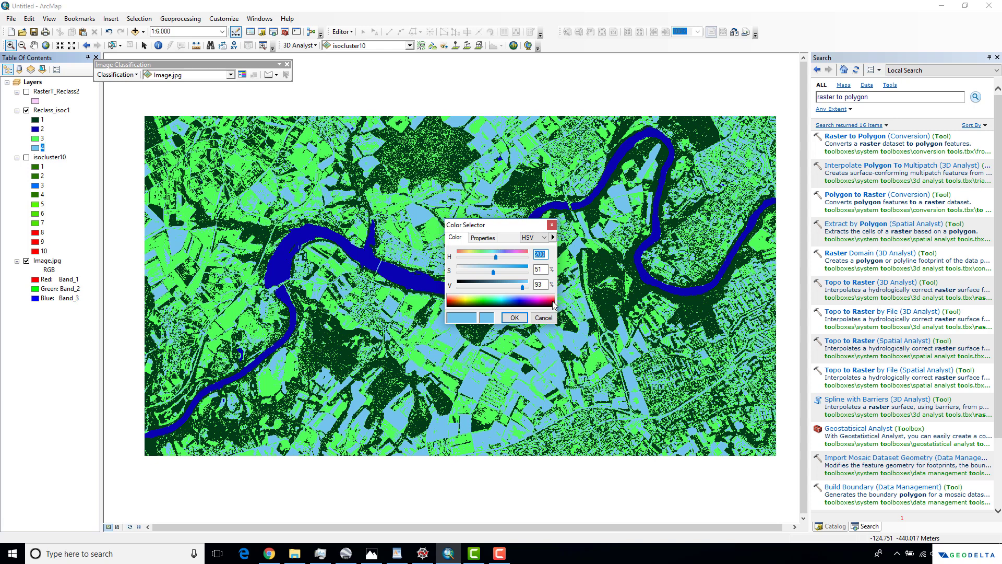
left_click_drag(554, 305, 547, 306)
mouse_move(529, 274)
left_mouse_down()
mouse_move(483, 274)
mouse_move(530, 275)
left_mouse_up()
left_click_drag(555, 314, 555, 308)
left_click(514, 318)
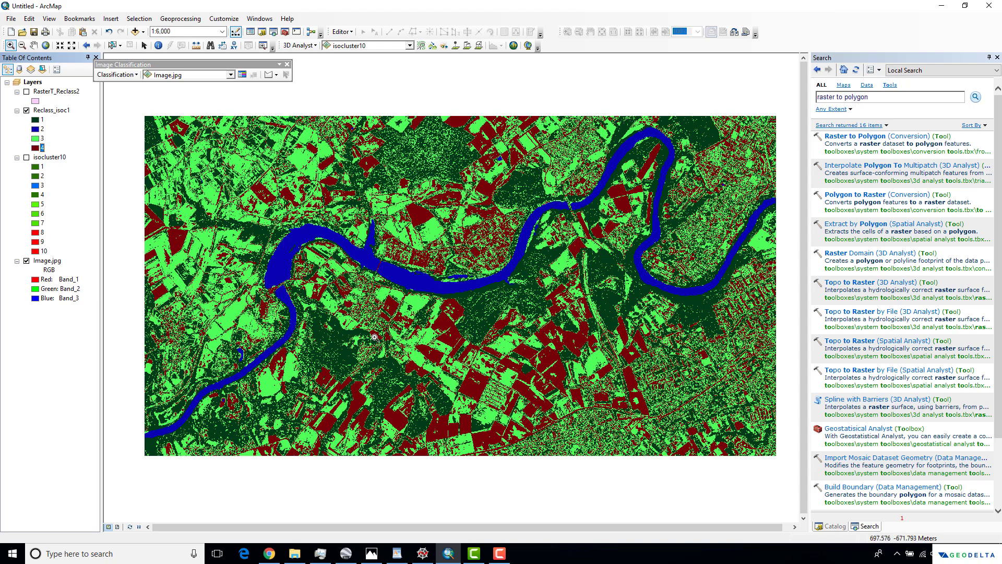
Show the RasterT_Reclass2 polygons briefly, hide them again, and open the layer's attribute table.
left_click(26, 92)
left_click(26, 92)
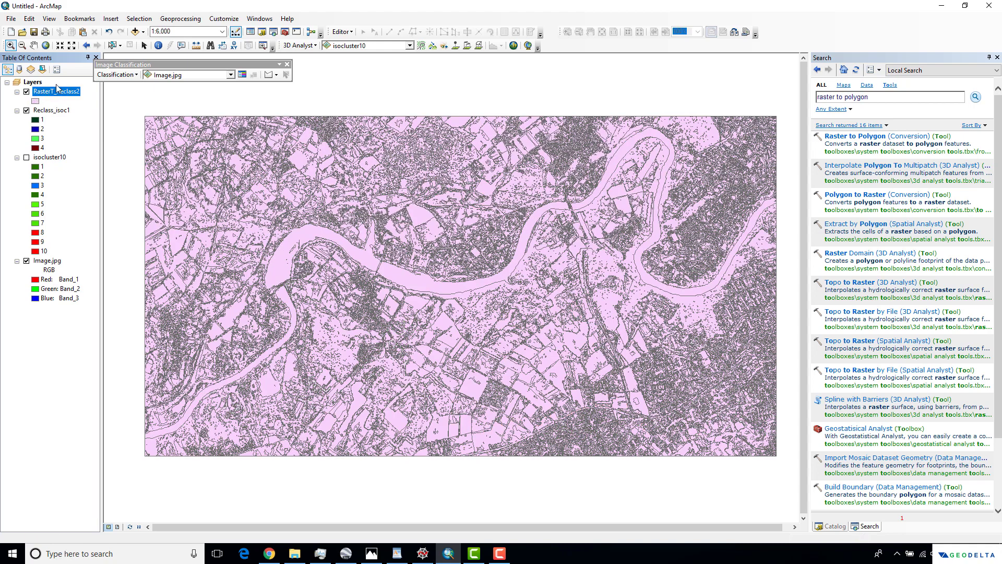
left_click(26, 92)
right_click(65, 93)
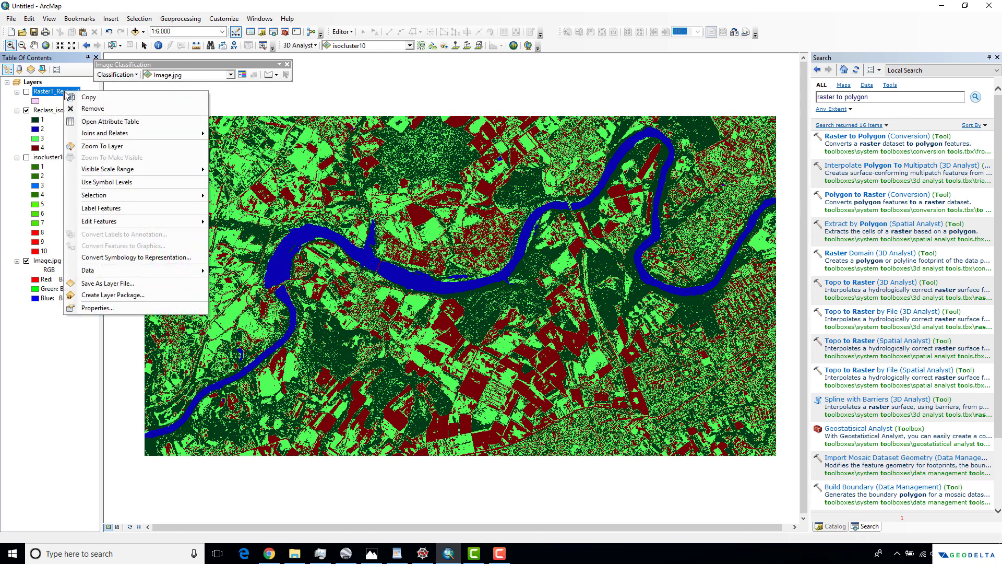
left_click(111, 124)
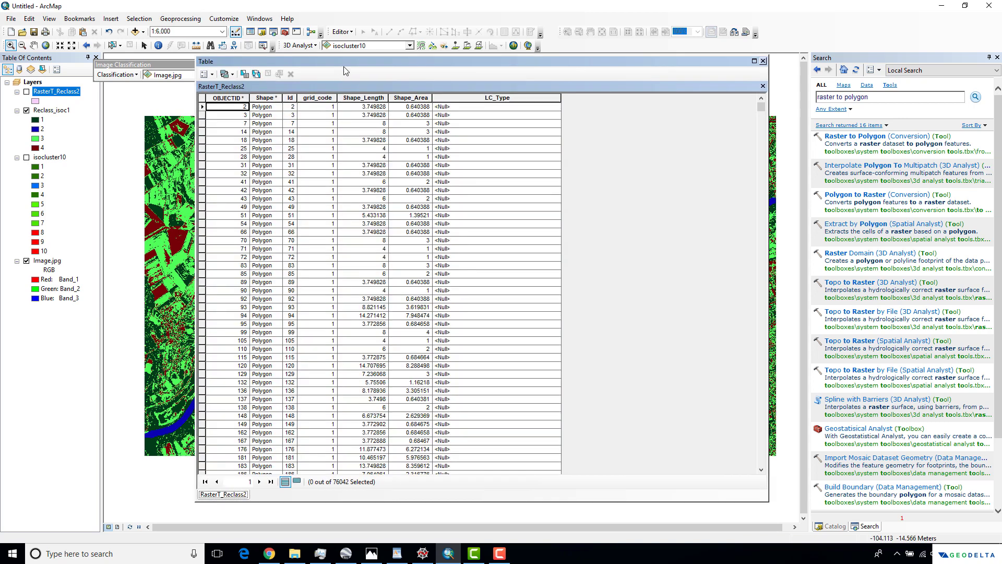
Start an edit session for RasterT_Reclass2 and reposition its attribute table over the map.
left_click_drag(348, 56, 349, 164)
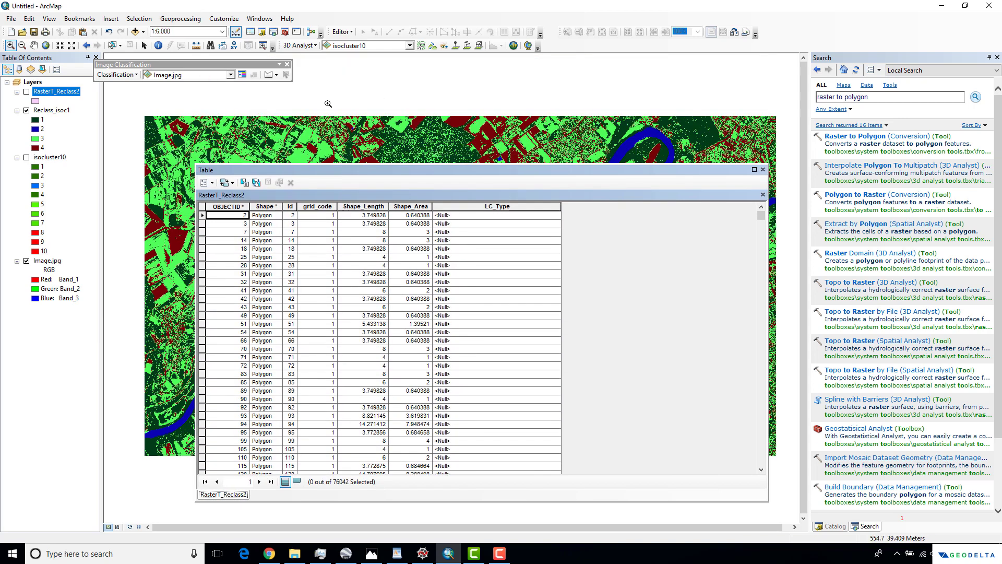
left_click(342, 32)
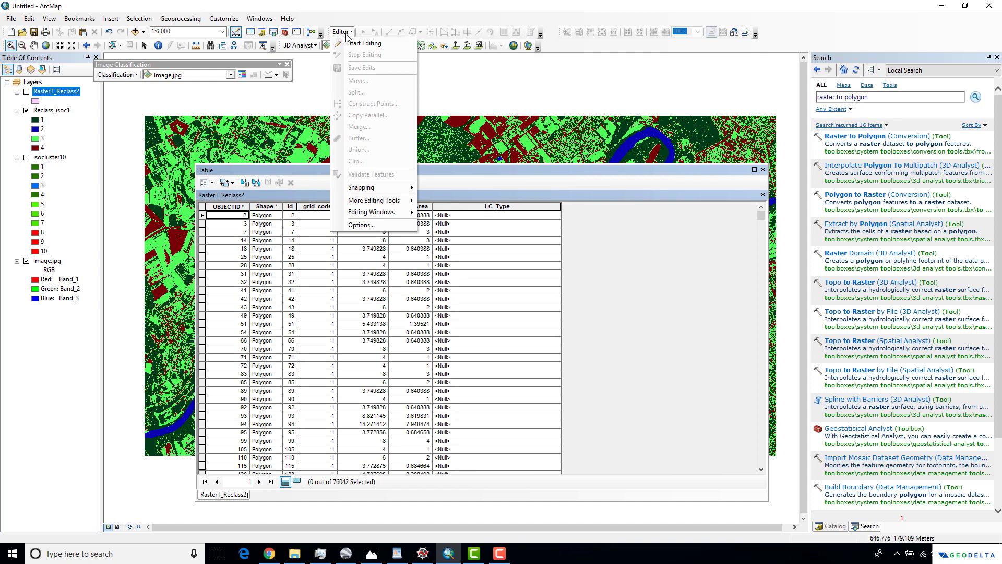
left_click(362, 44)
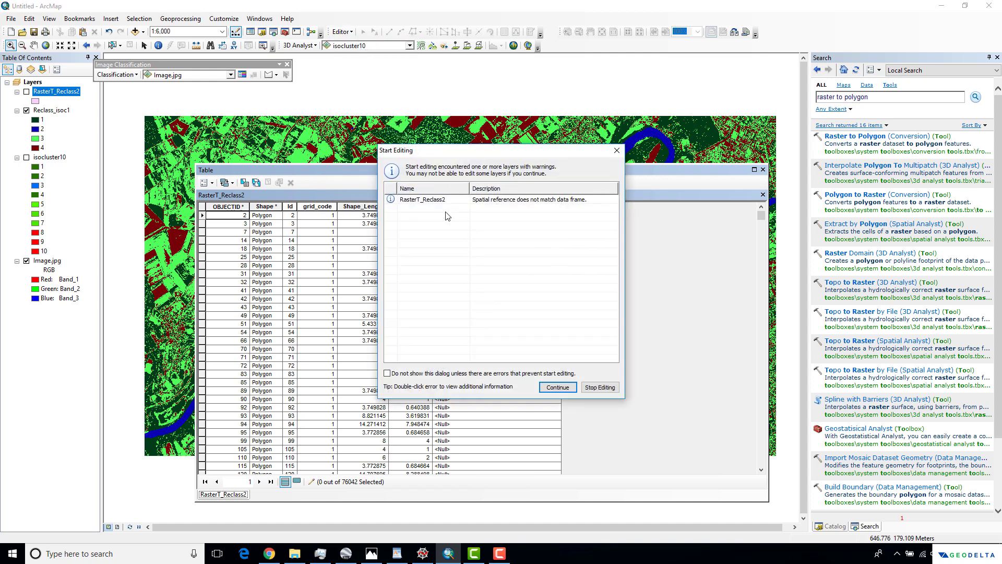
left_click(557, 387)
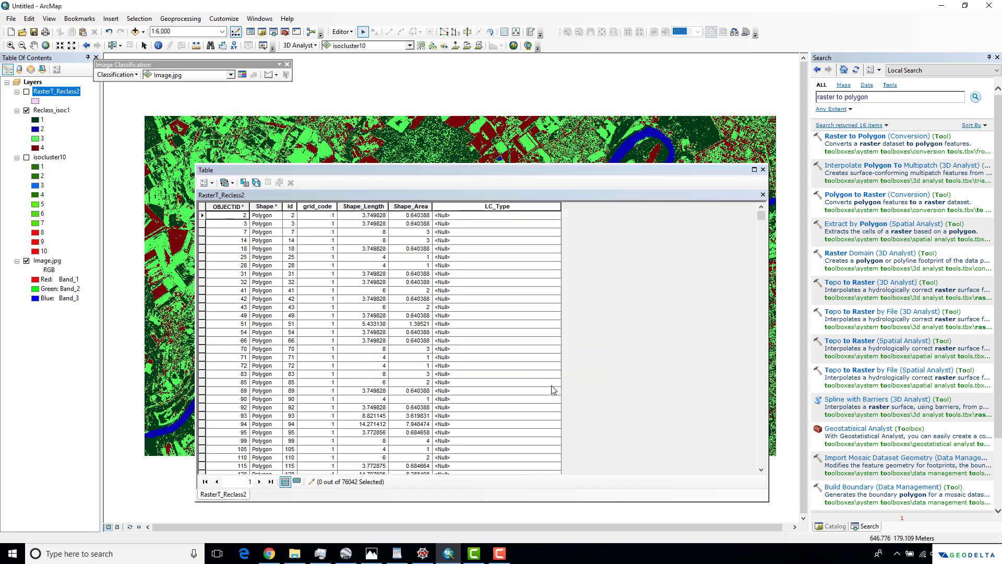
left_click_drag(510, 178, 505, 145)
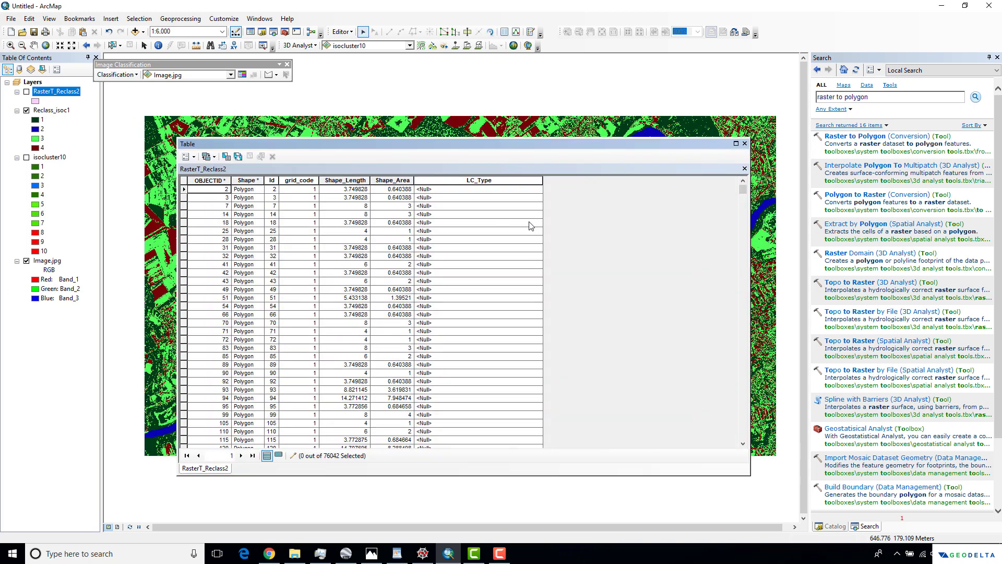
Open the Field Calculator for the LC_Type field, choose the Python parser, and show the codeblock for the pre-logic script.
left_click(484, 180)
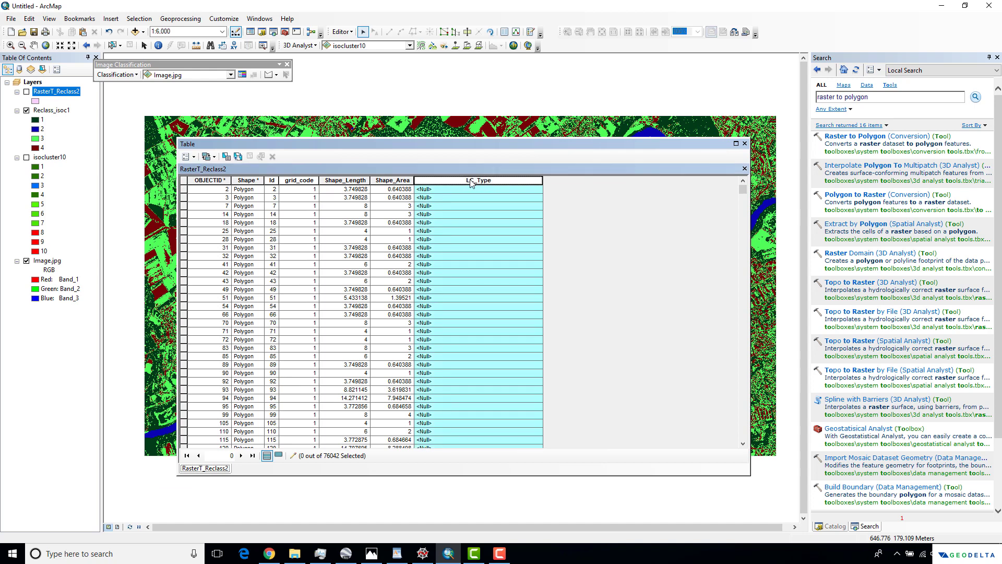
right_click(472, 181)
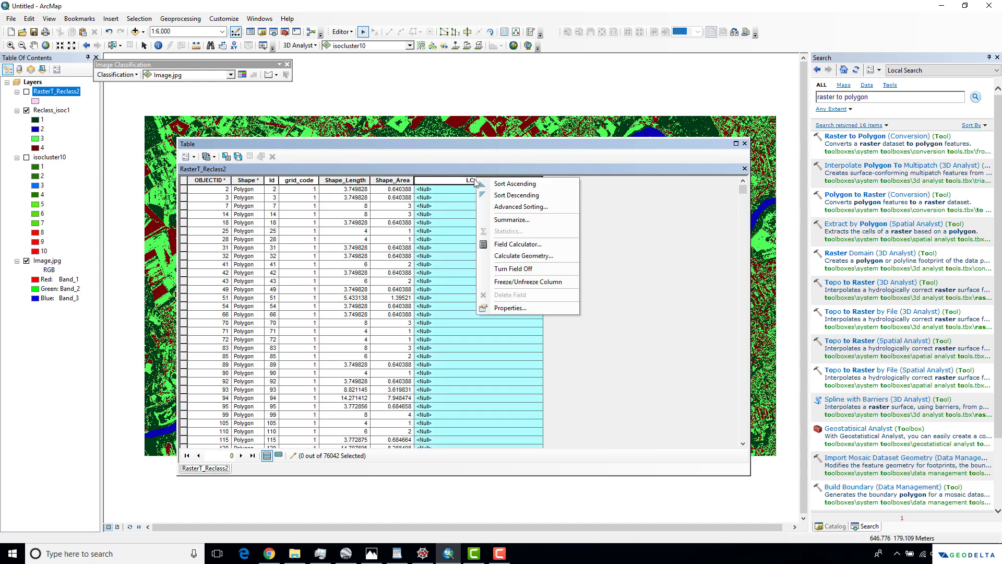
left_click(540, 249)
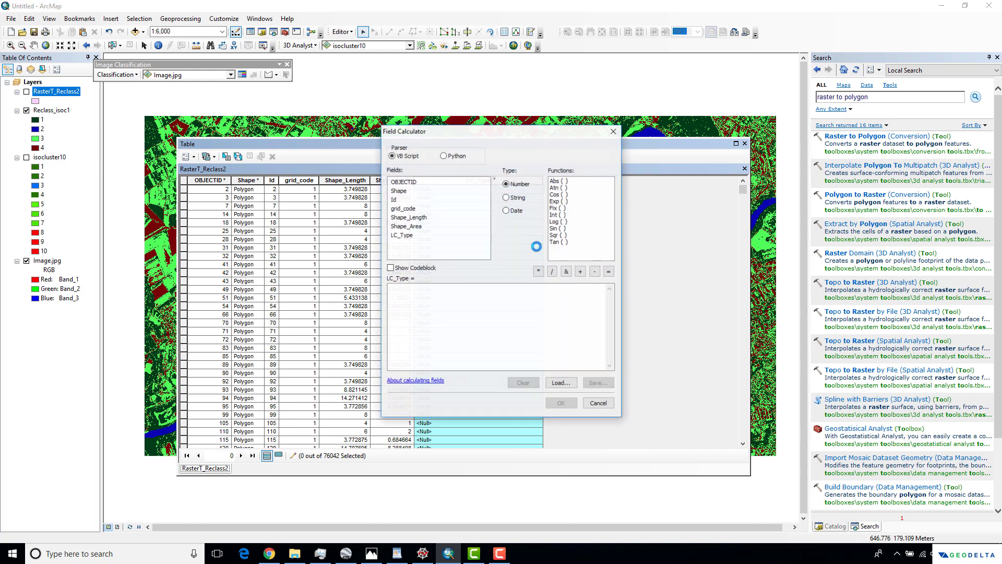
left_click(613, 133)
right_click(475, 182)
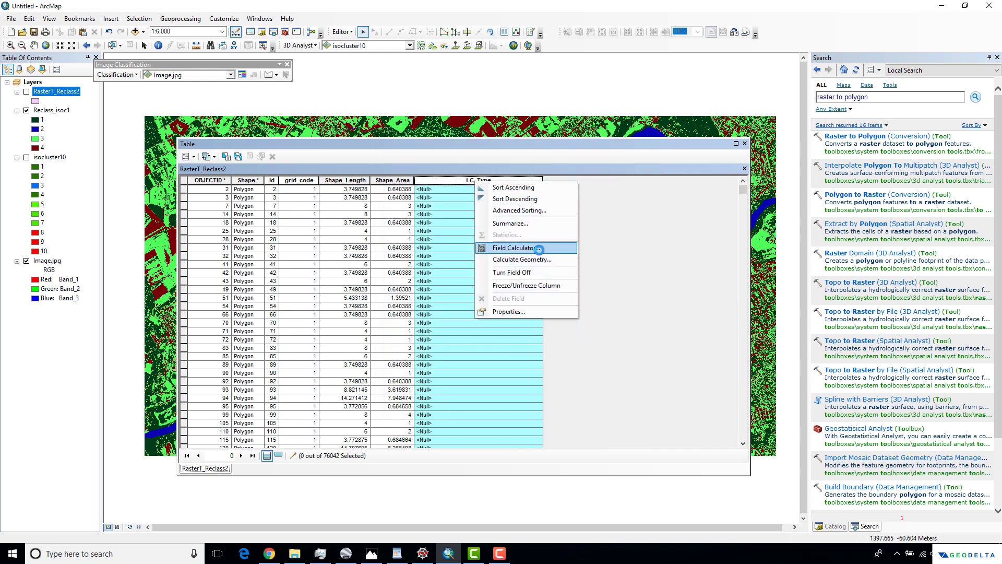
left_click(540, 249)
left_click_drag(491, 133, 368, 171)
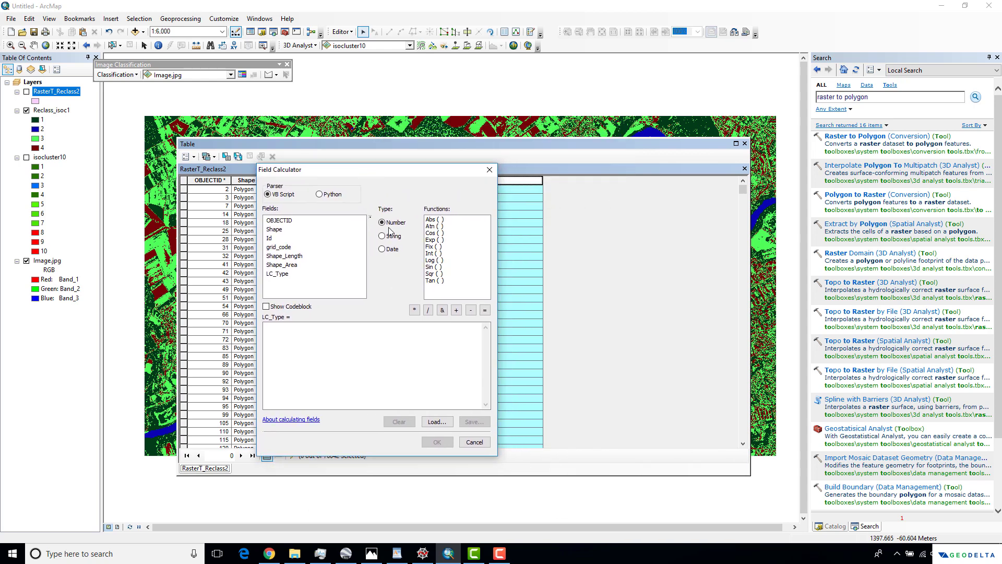
left_click(319, 194)
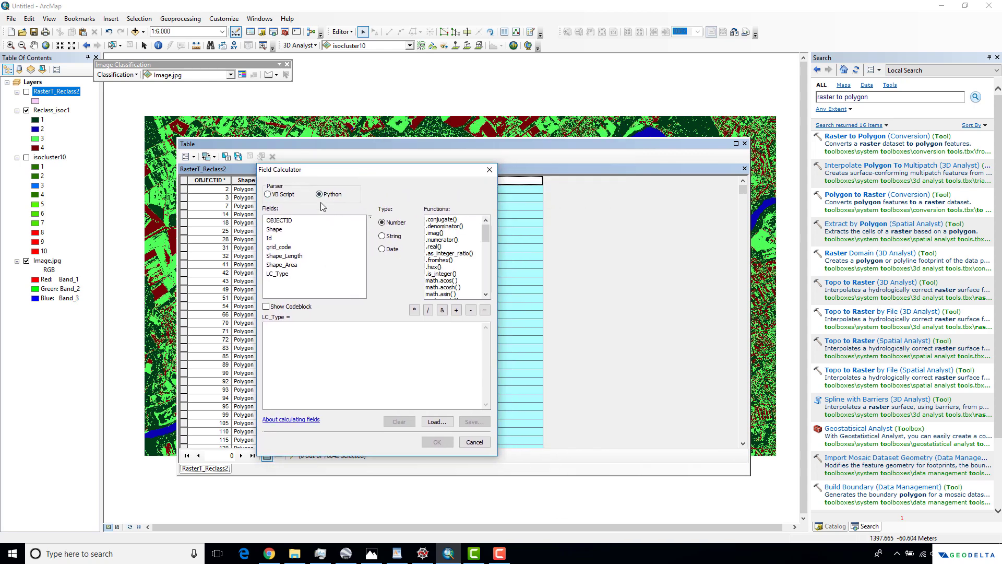
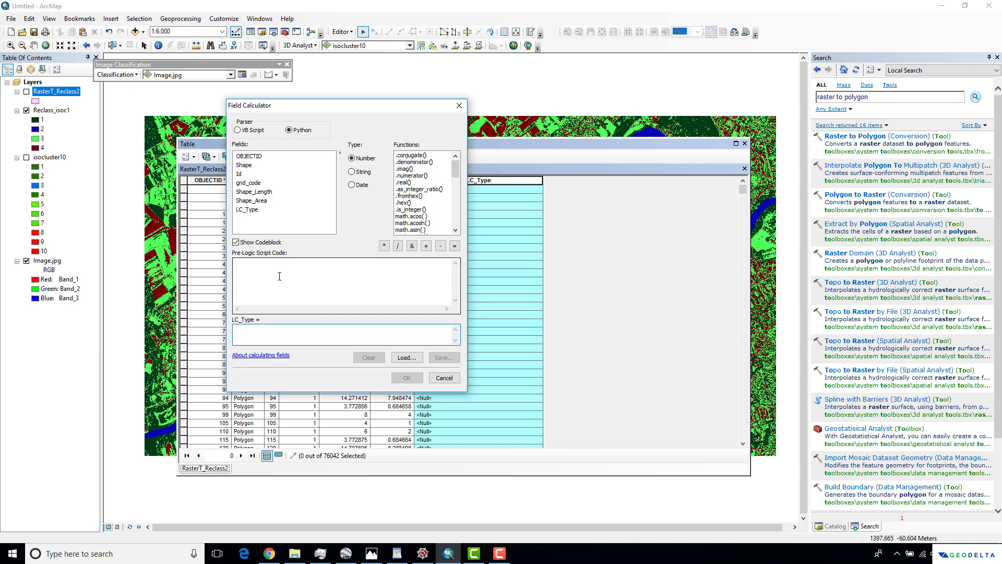
left_click(271, 277)
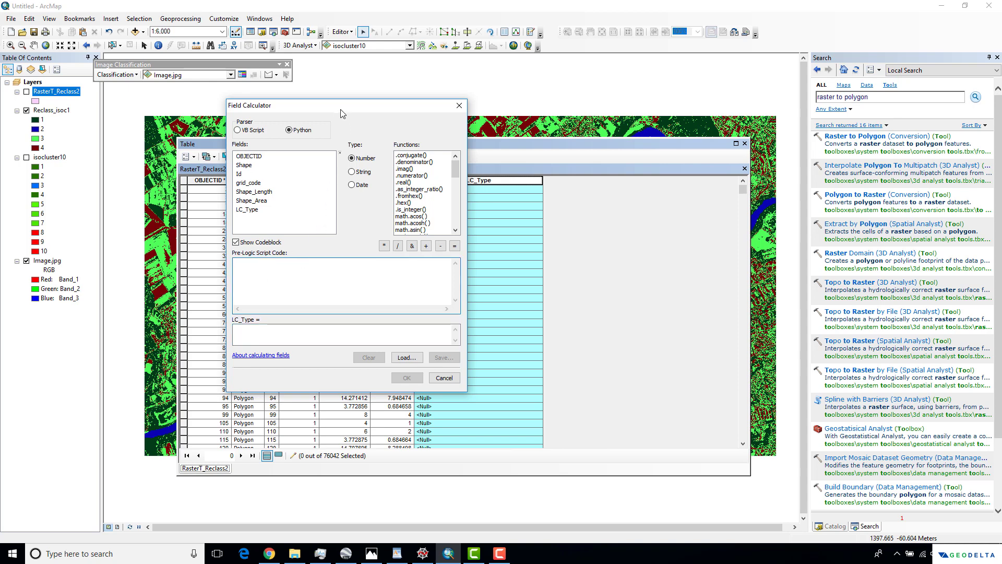
left_click_drag(341, 108, 394, 137)
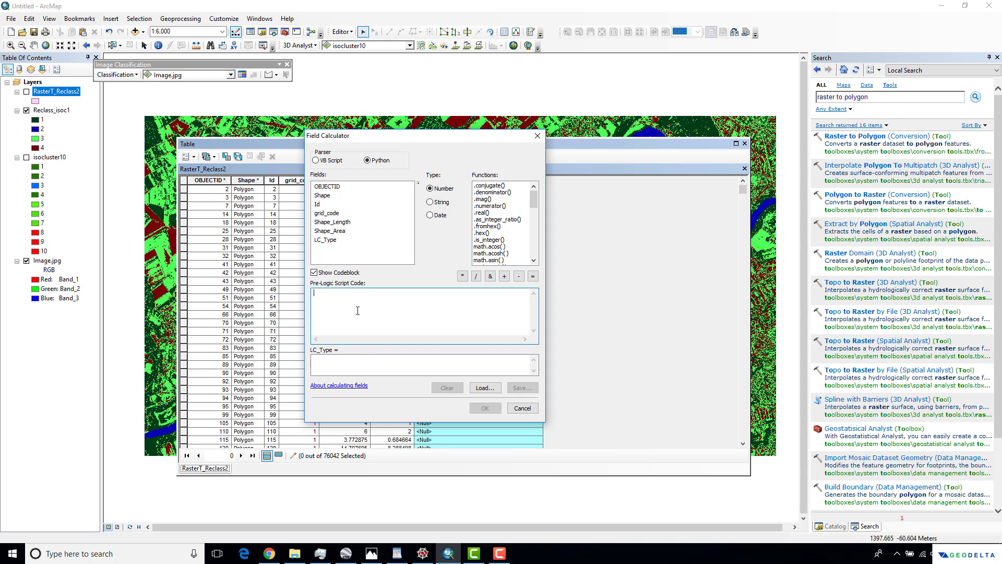
left_click(390, 306)
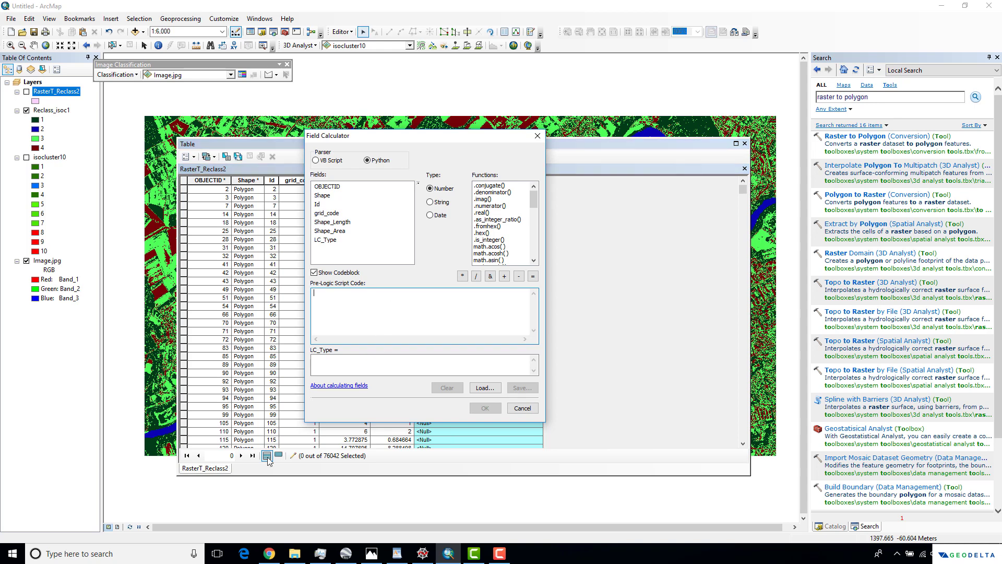
Launch IDLE (Python GUI) and create a new empty script window.
left_click(149, 555)
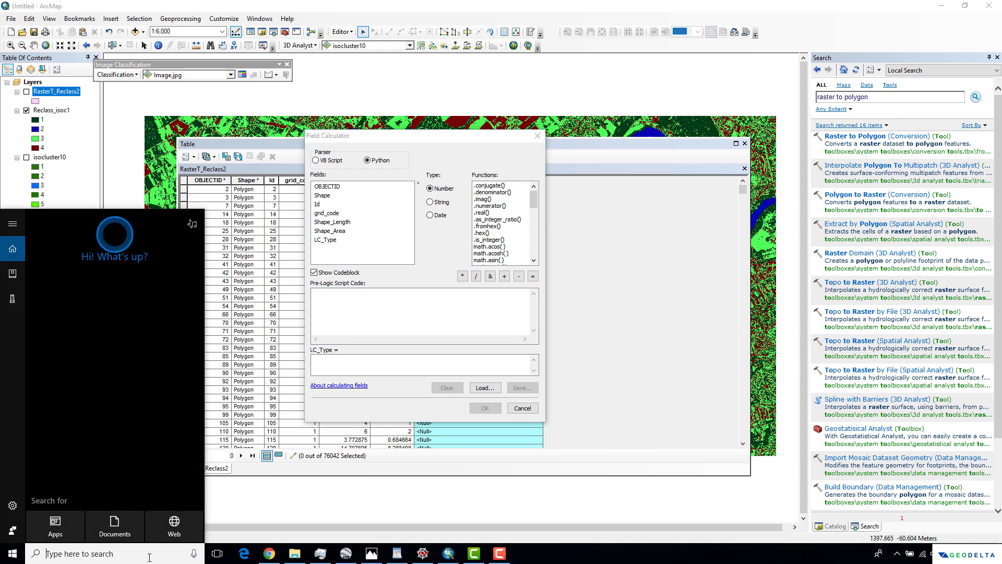
type("idle")
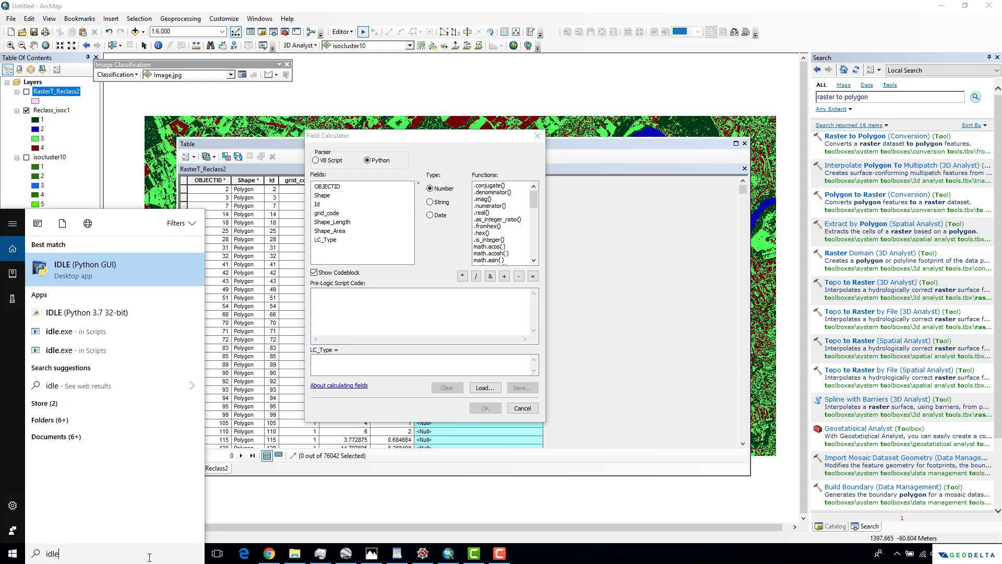
key("Escape")
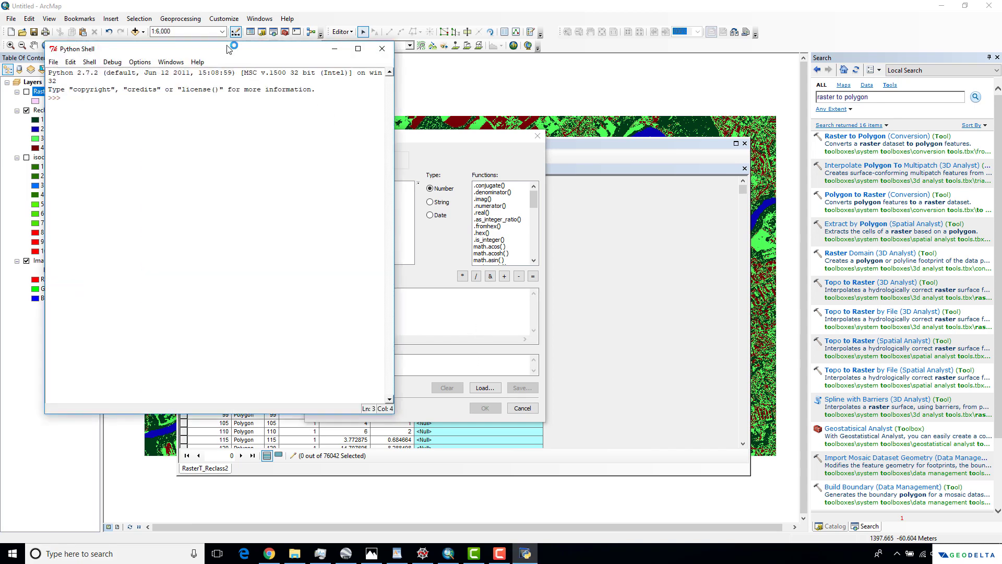
double_click(227, 48)
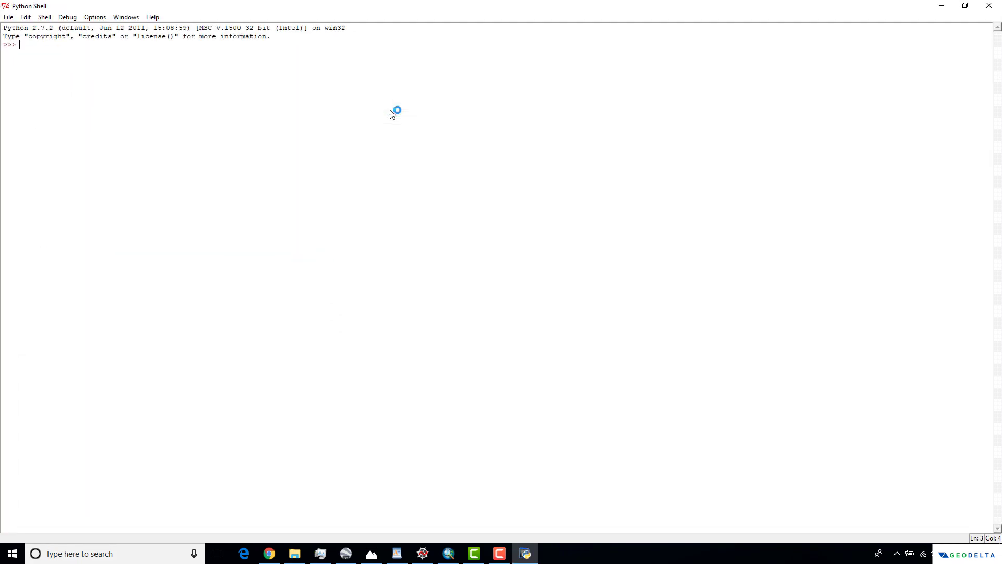
left_click(965, 6)
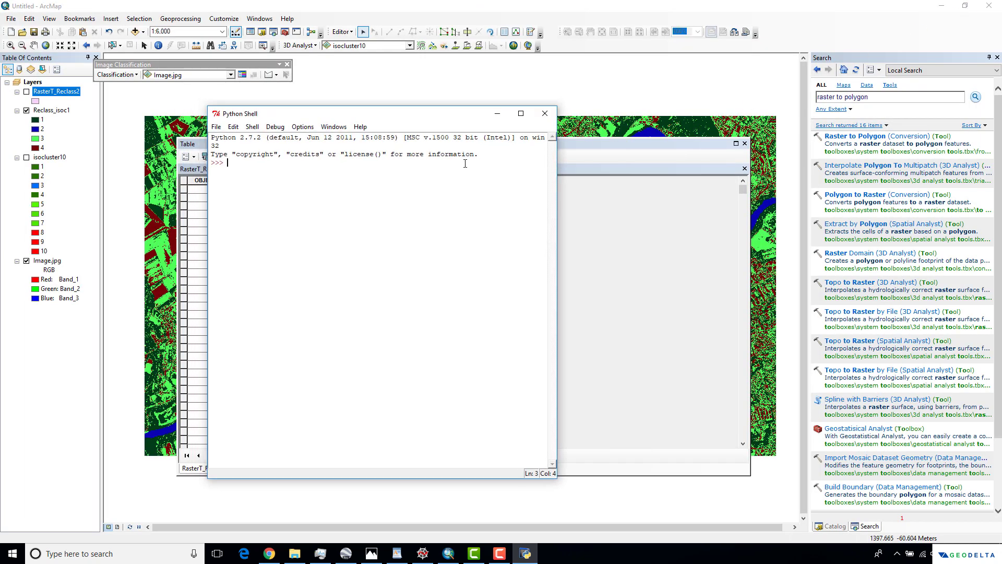
left_click(216, 127)
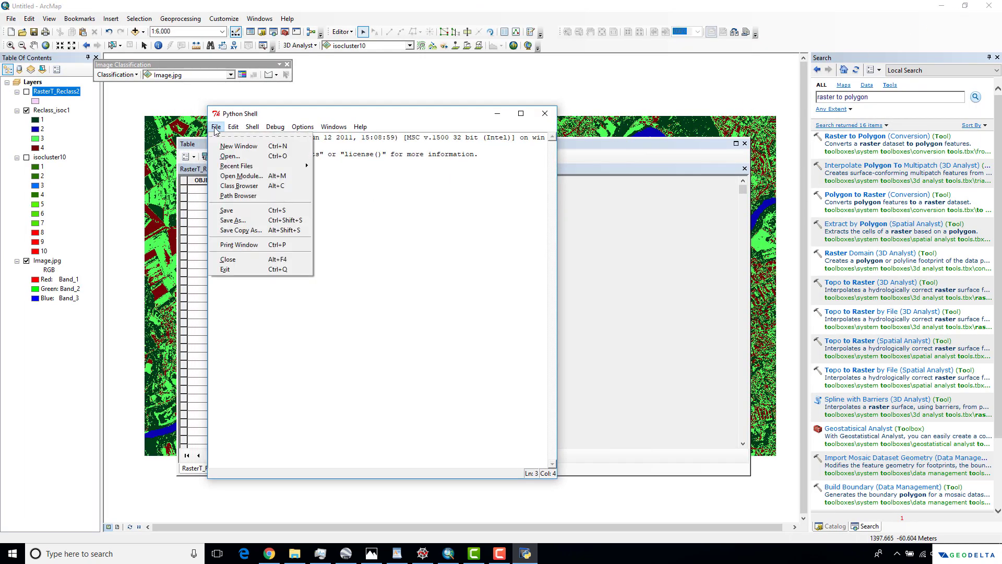
left_click(239, 146)
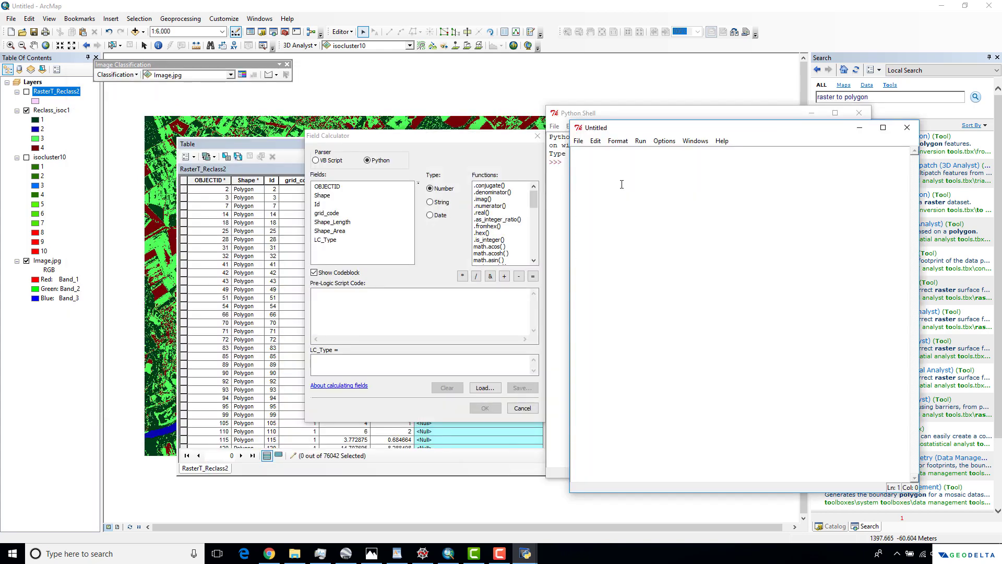
Write the function header def assign_names(grid_code): in the new script.
type("def")
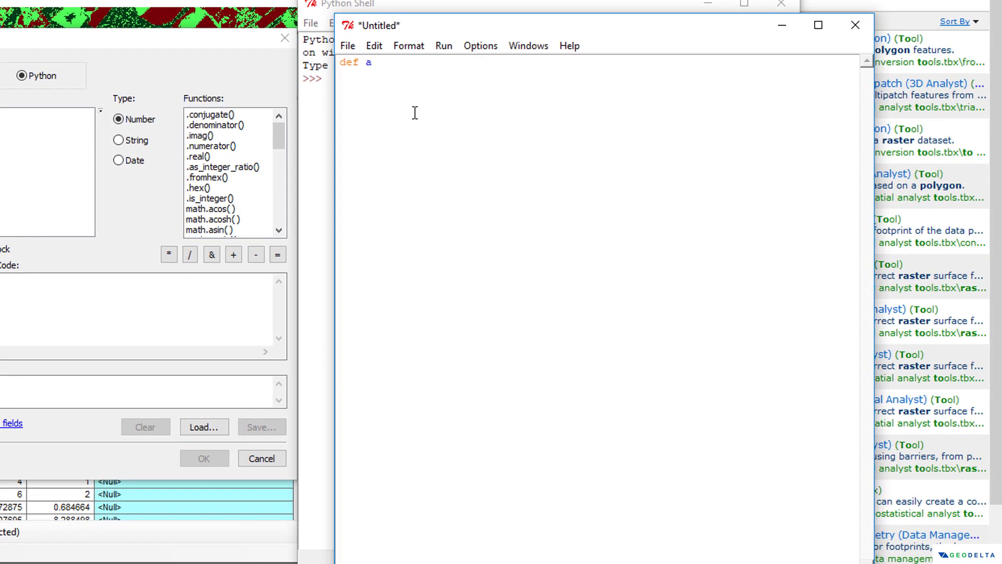
type(" assign_names")
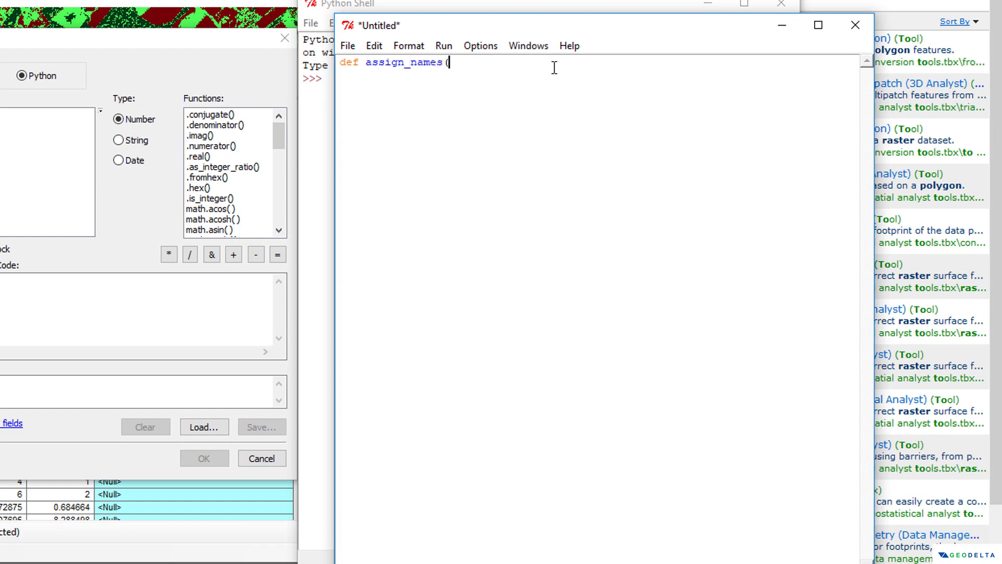
type("(grid_code):")
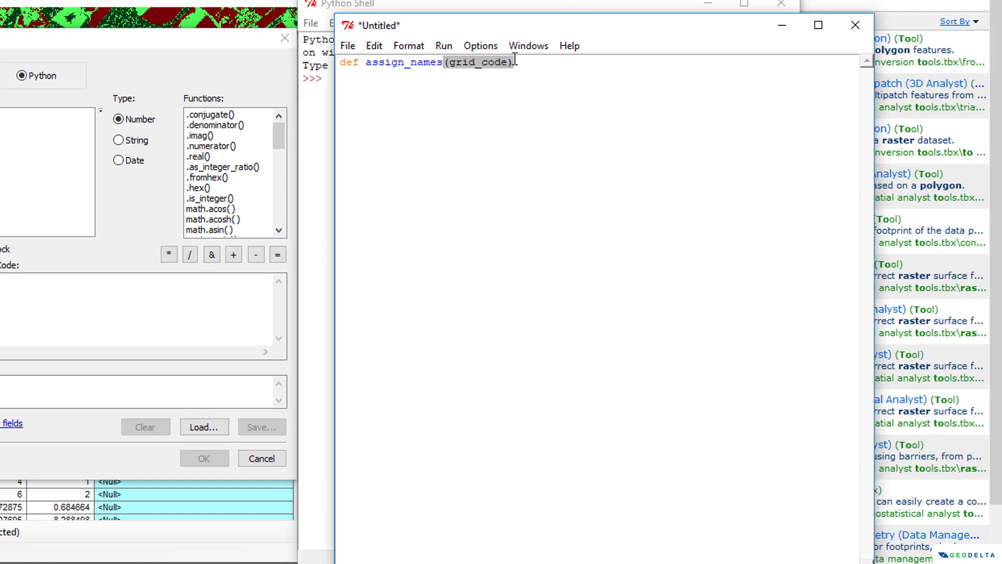
Move the Field Calculator dialog fully into view and complete the script's function header with a colon.
left_click_drag(519, 63, 449, 61)
left_click(130, 308)
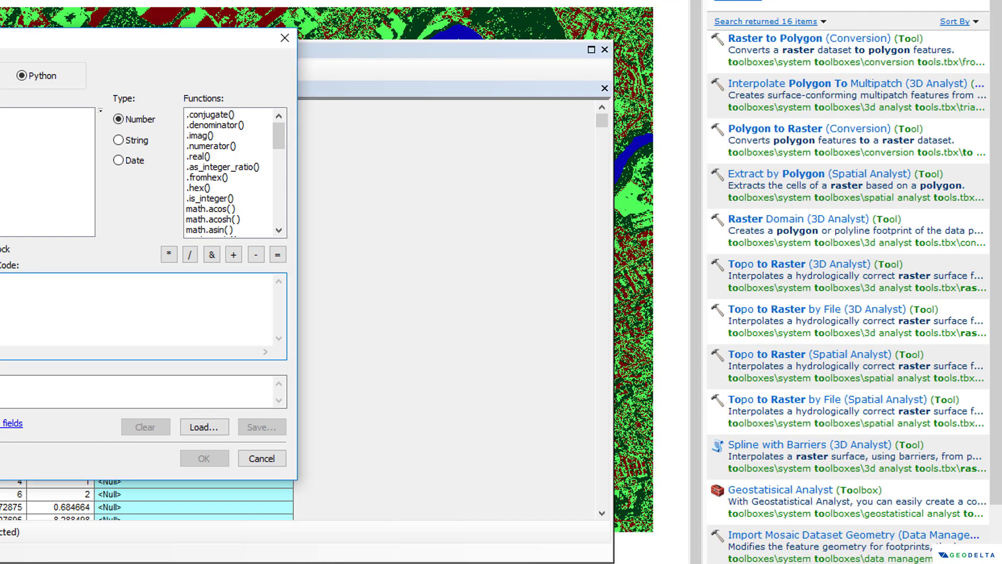
left_click_drag(131, 38, 271, 76)
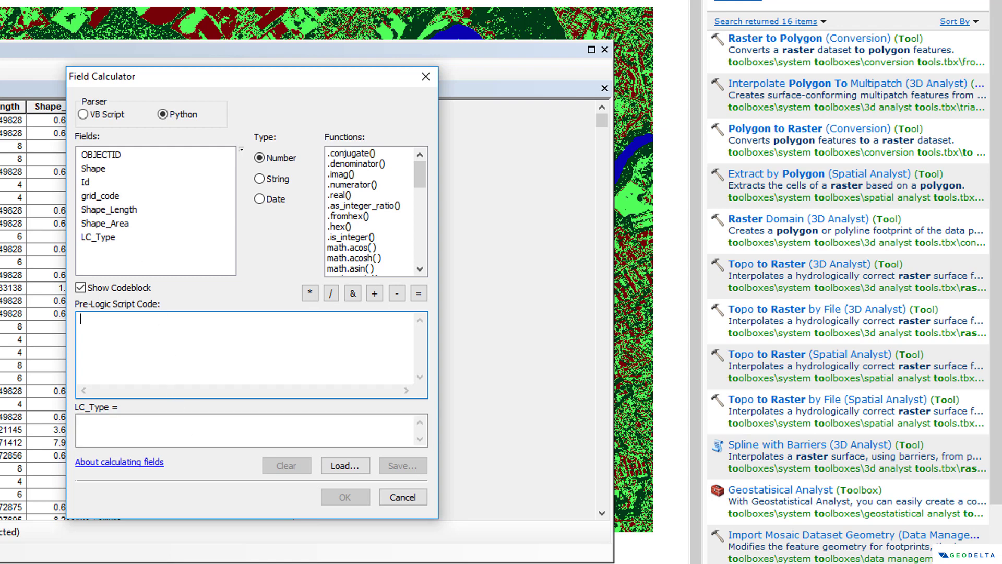
left_click(266, 562)
left_click(309, 561)
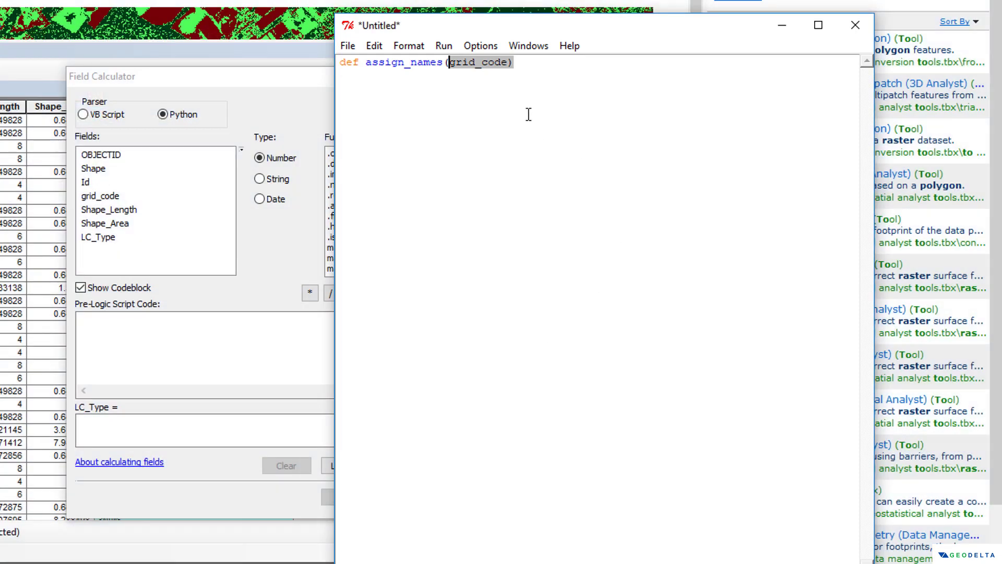
left_click(529, 62)
type(":")
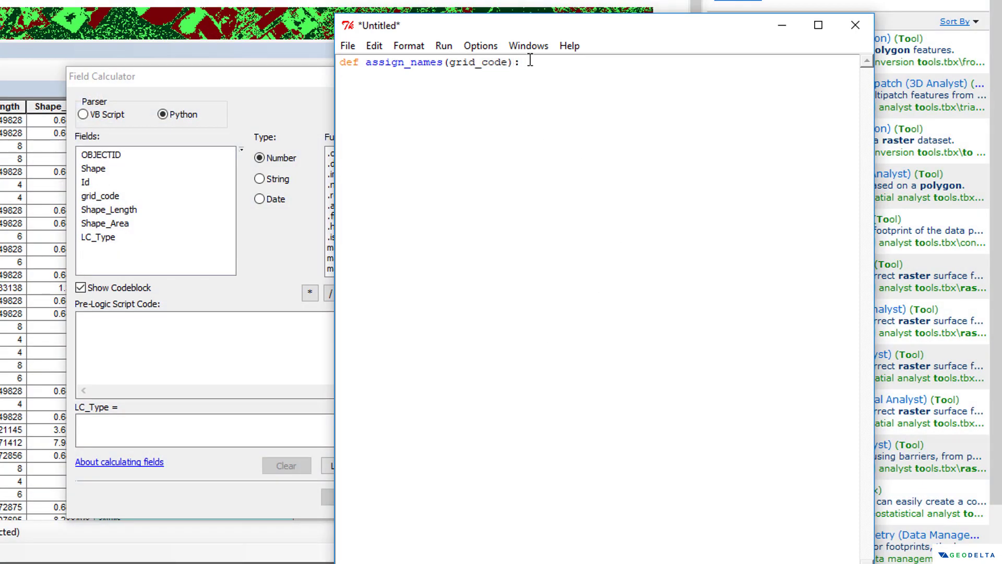
Add an if branch to assign_names that returns "Forest" when grid_code == 1.
key("Return")
type("if grid_code == 1:")
key("Return")
type("return ")
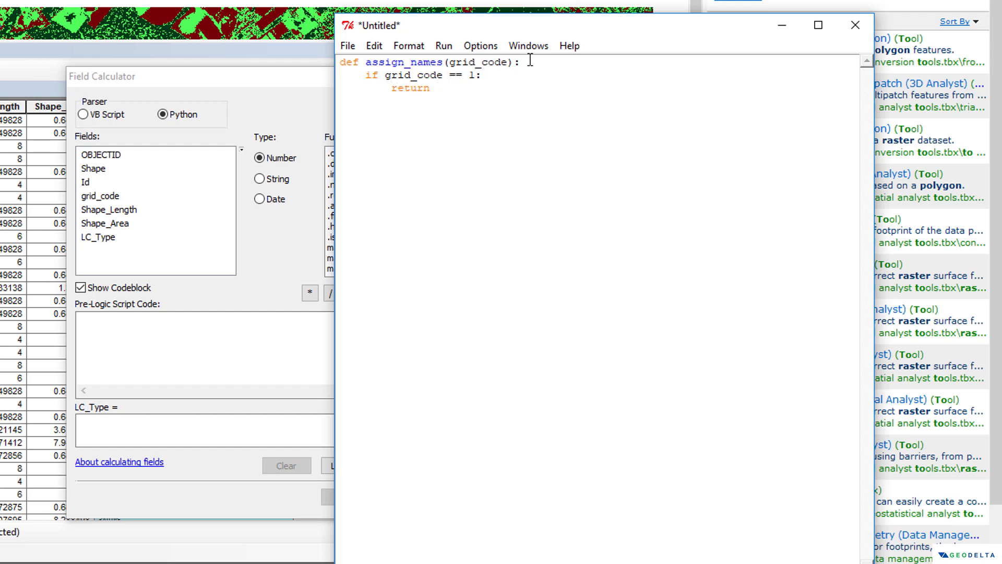
type("\"Forest\"")
key("Return")
Add an elif branch that returns "Water_Bodies" when grid_code == 2.
type("elif grid_")
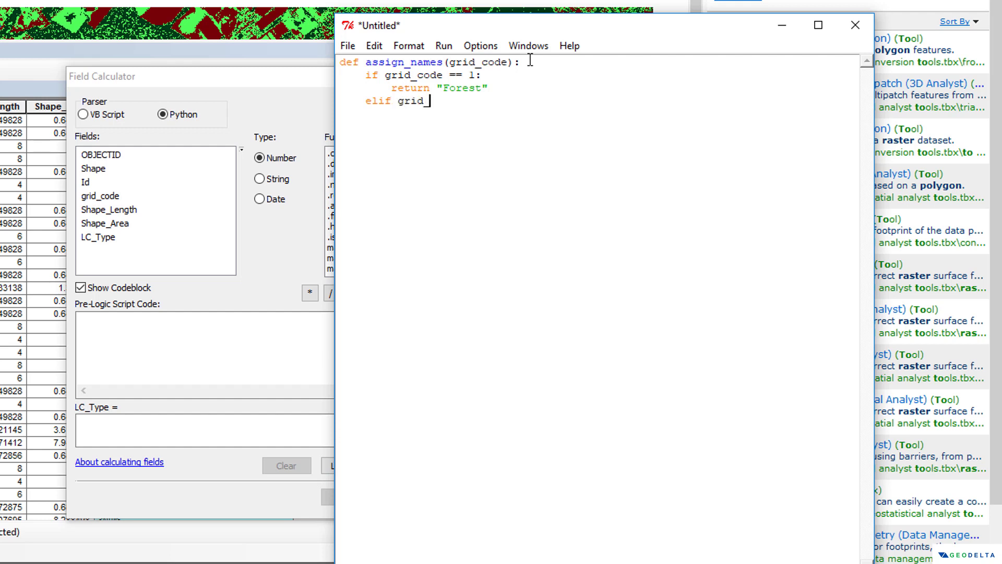
type("code == 2:")
key("Return")
type("return \"Wa")
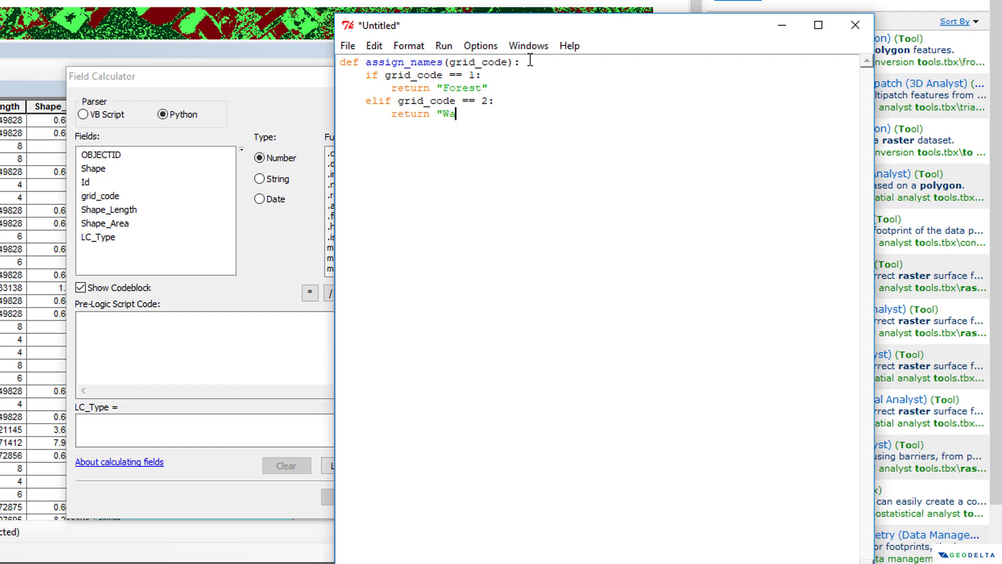
type("ter_Bopdies")
key("BackSpace")
key("BackSpace")
key("BackSpace")
key("BackSpace")
key("BackSpace")
type("dies\"")
key("Return")
Add an elif branch that returns "Agricultural" when grid_code == 3.
type("elif grid")
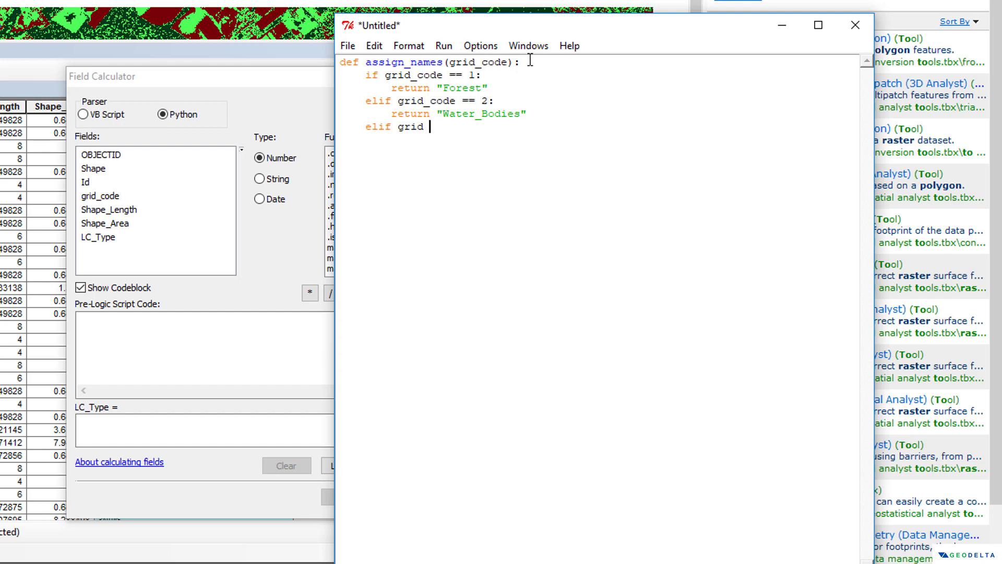
key("BackSpace")
type("_code == 3:")
key("Return")
type("return ")
type("\"")
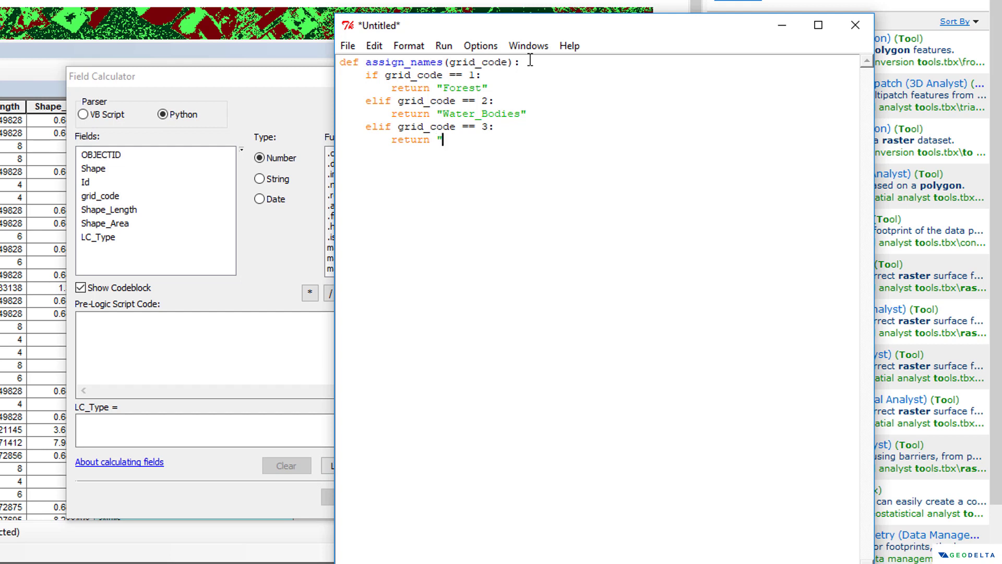
type("Agricult")
key("BackSpace")
key("BackSpace")
key("BackSpace")
key("BackSpace")
key("BackSpace")
type("icultural_Land")
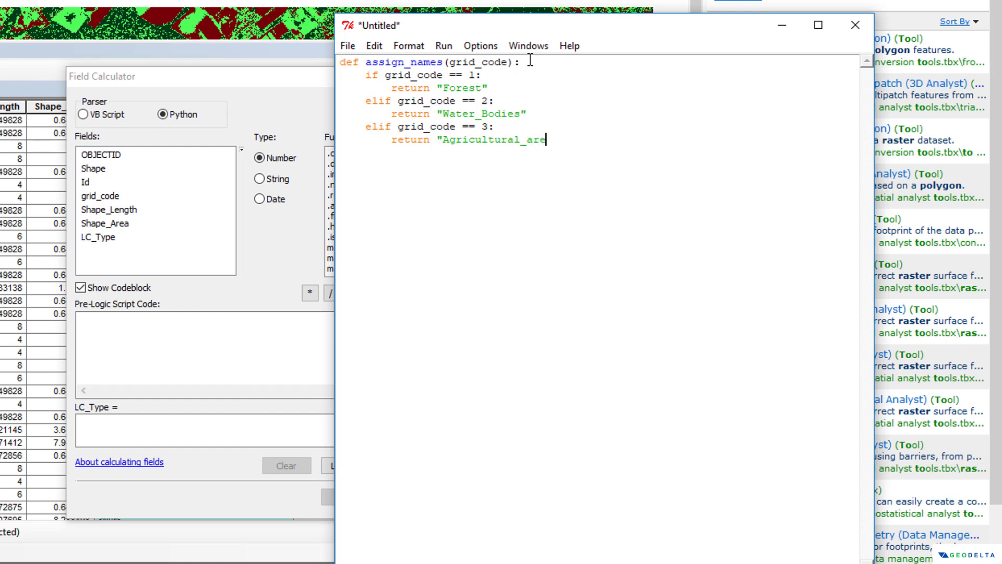
key("BackSpace")
key("BackSpace")
key("BackSpace")
key("BackSpace")
key("BackSpace")
type("\"else:")
Add a final elif branch that returns "Urban" when grid_code == 4.
key("BackSpace")
key("BackSpace")
key("BackSpace")
key("BackSpace")
key("BackSpace")
type("elif")
key("BackSpace")
key("BackSpace")
type("if grid_code ==")
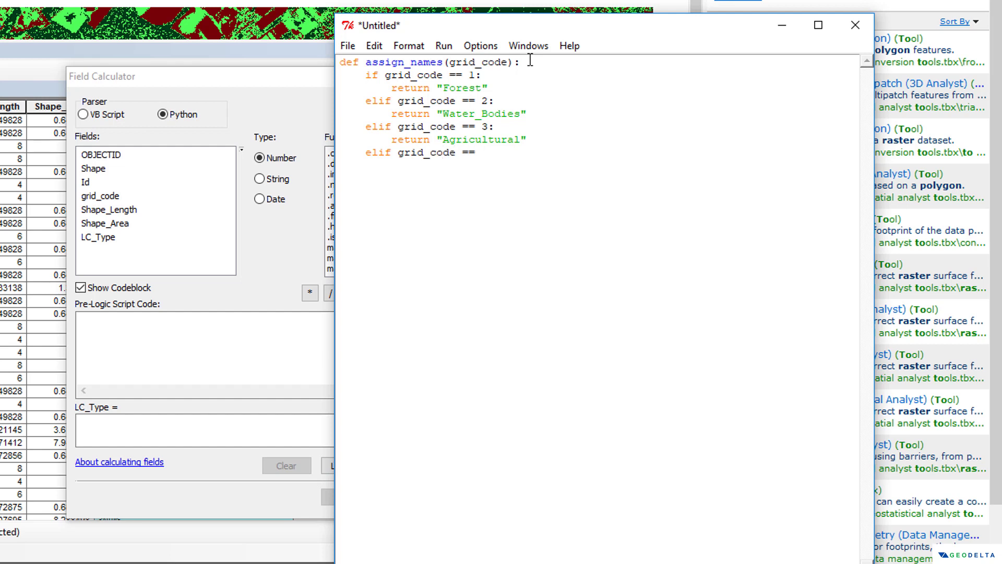
type(" 4:")
key("Return")
type("return")
type("\"Urban")
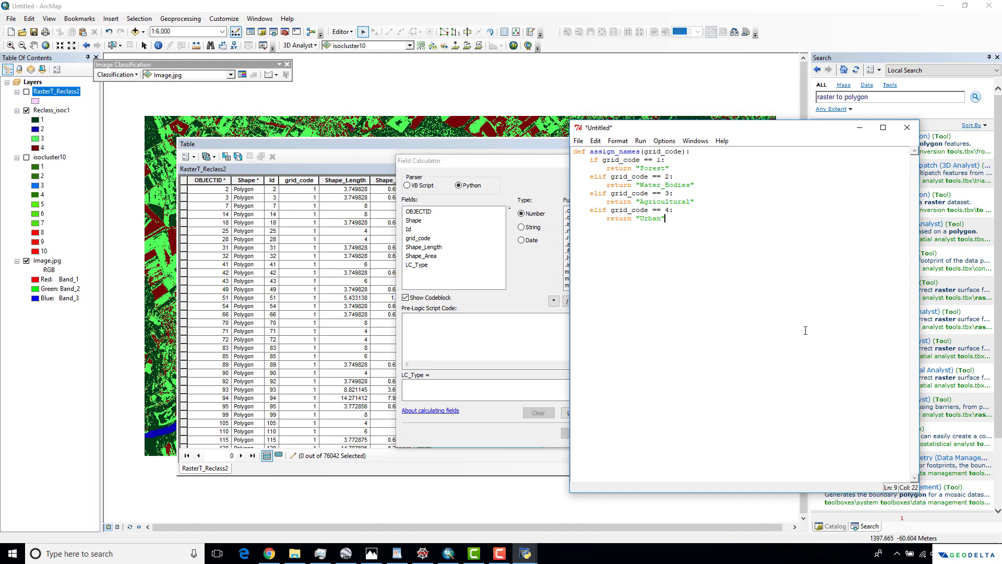
Copy the whole assign_names function from the script into the Field Calculator's pre-logic script code.
left_click_drag(692, 232, 573, 156)
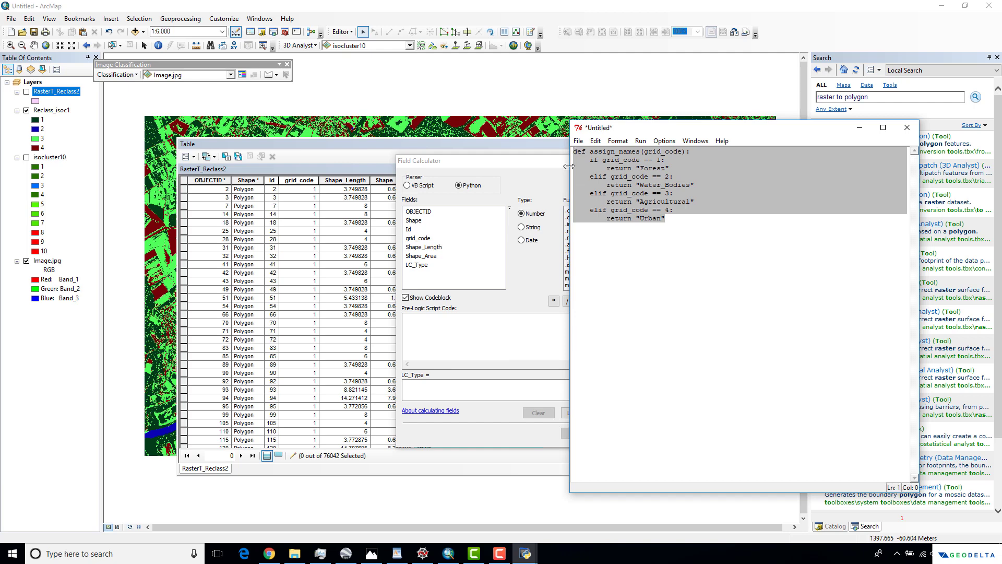
left_click(453, 328)
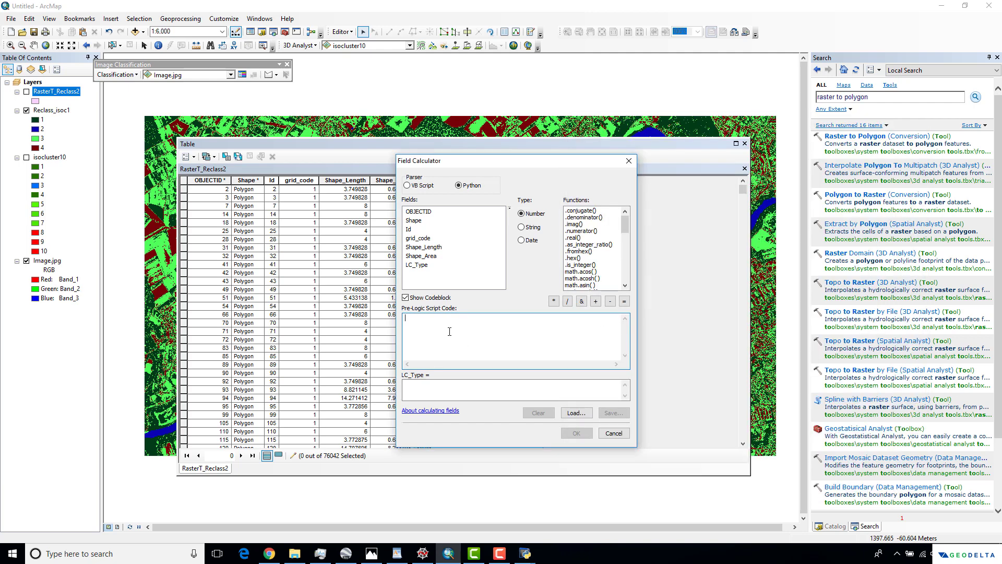
key("ctrl+v")
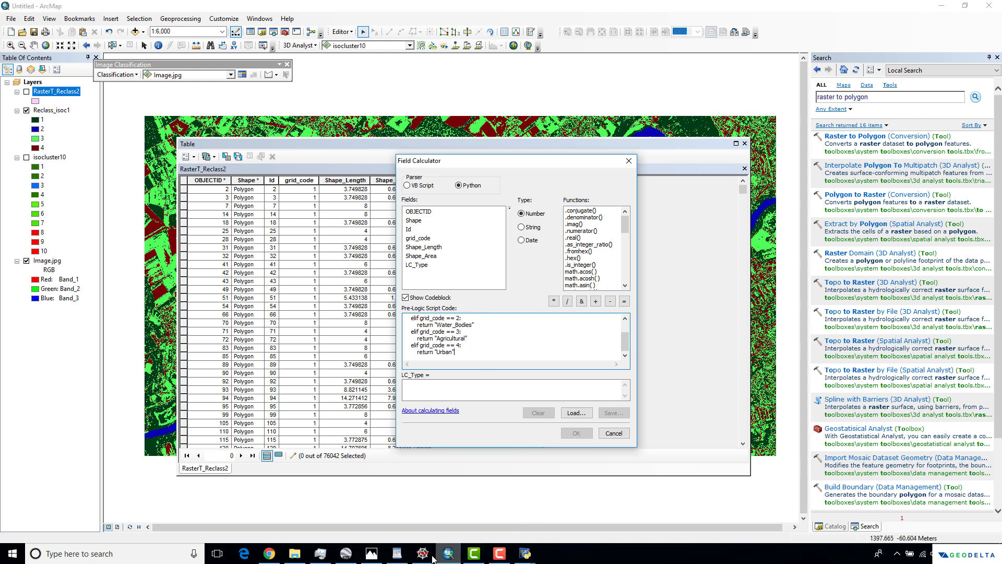
Set the LC_Type expression to assign_names( !grid_code! ), inserting grid_code as a field reference.
left_click(433, 393)
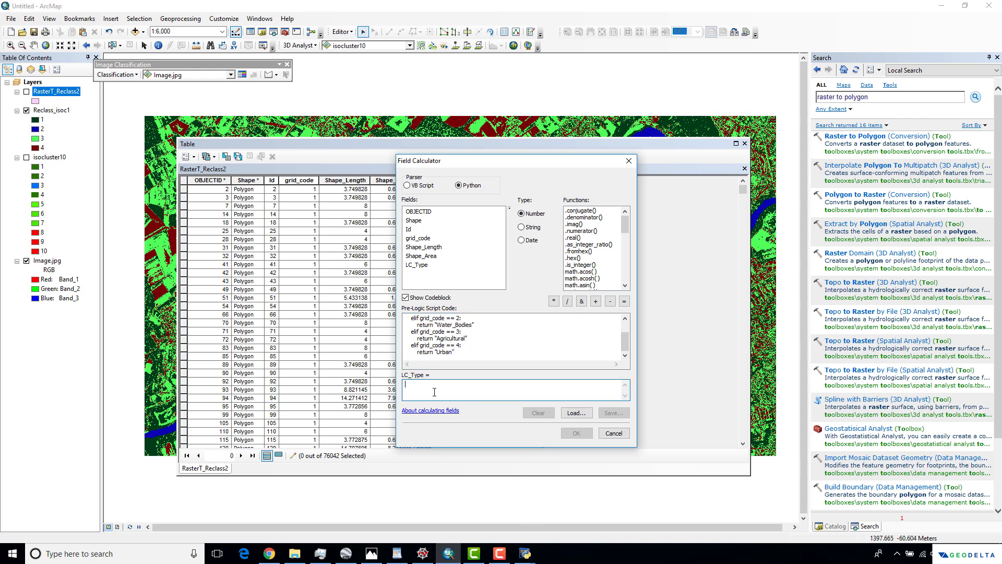
scroll(459, 359, "up", 1)
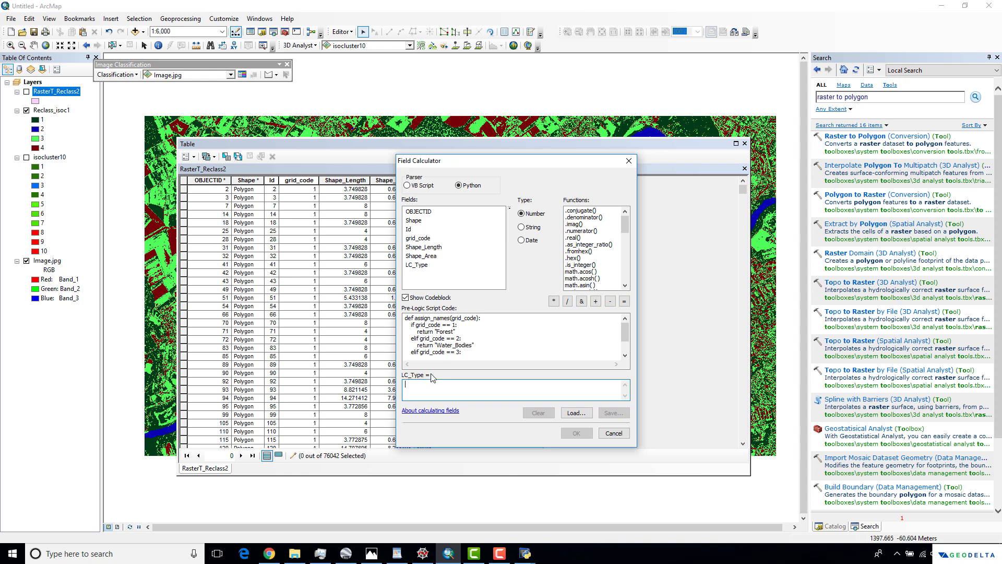
left_click_drag(417, 318, 480, 318)
key("ctrl+c")
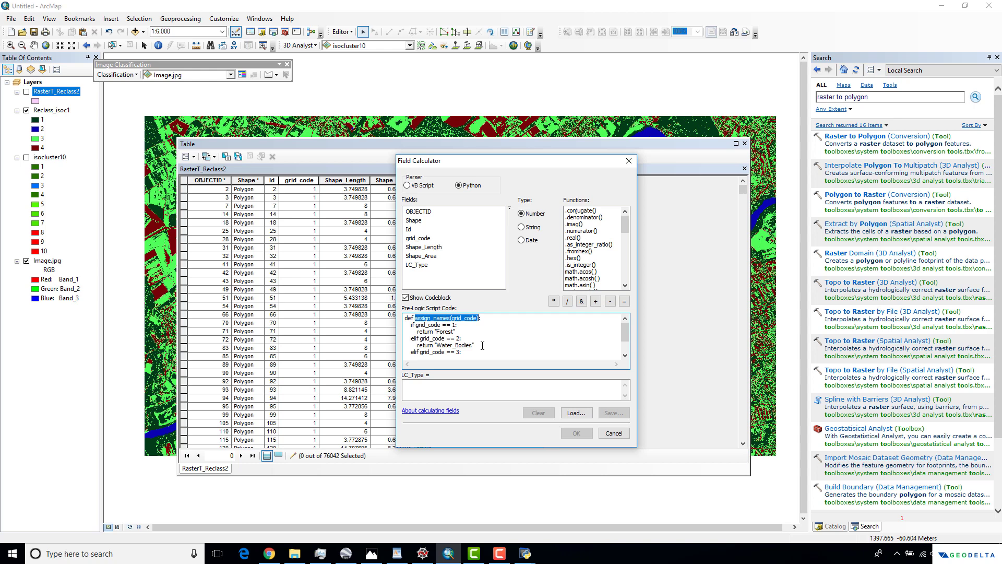
left_click(440, 386)
key("ctrl+v")
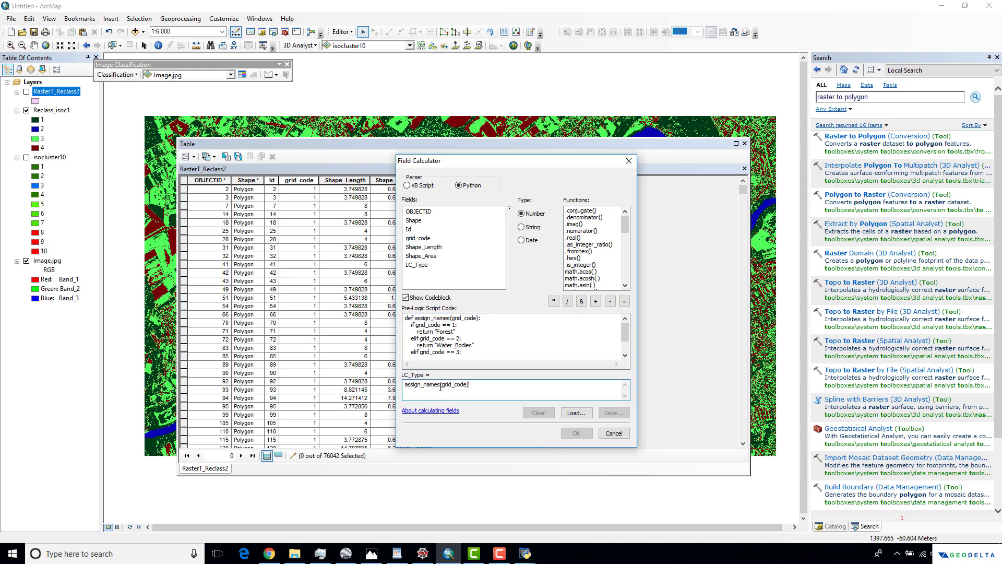
double_click(461, 385)
left_click(468, 384)
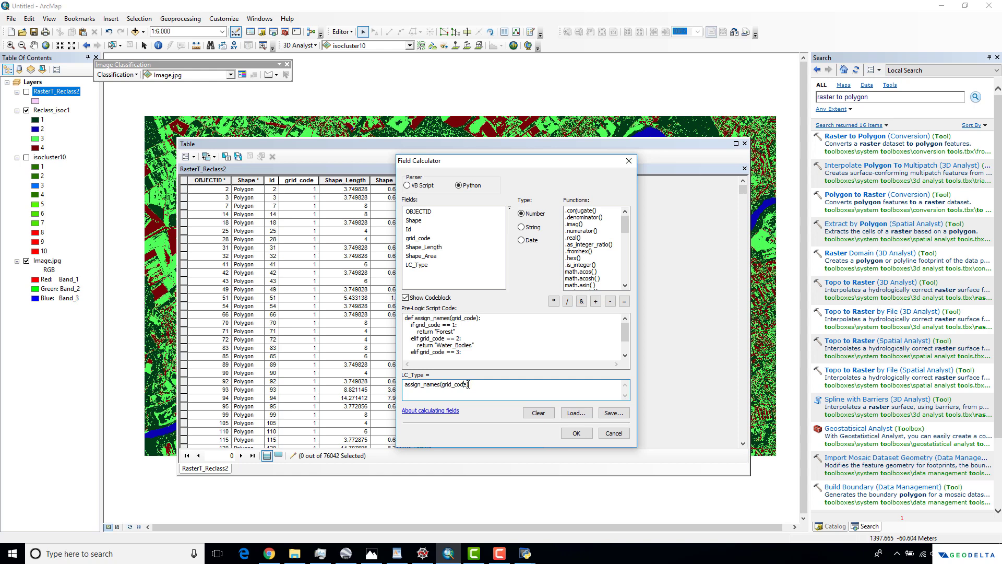
left_click_drag(468, 384, 443, 386)
key("BackSpace")
double_click(416, 239)
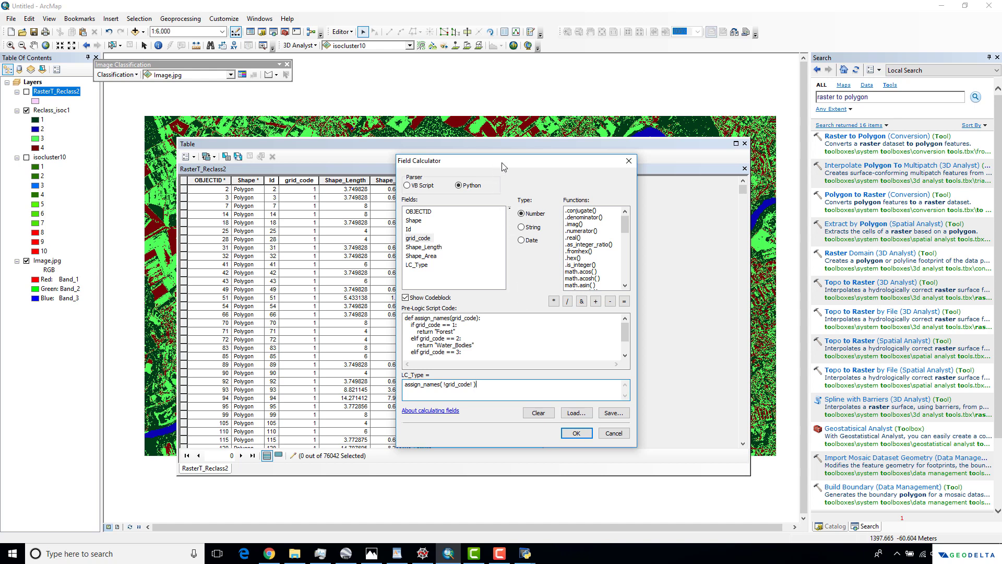
Run the LC_Type field calculation and review the filled values through to the end of the attribute table.
left_click_drag(502, 162, 592, 152)
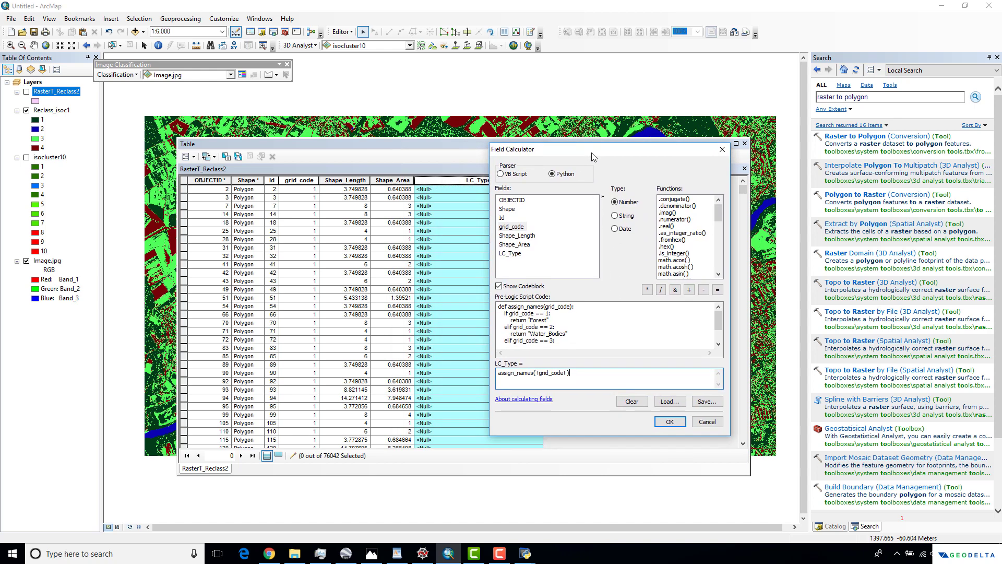
left_click(669, 422)
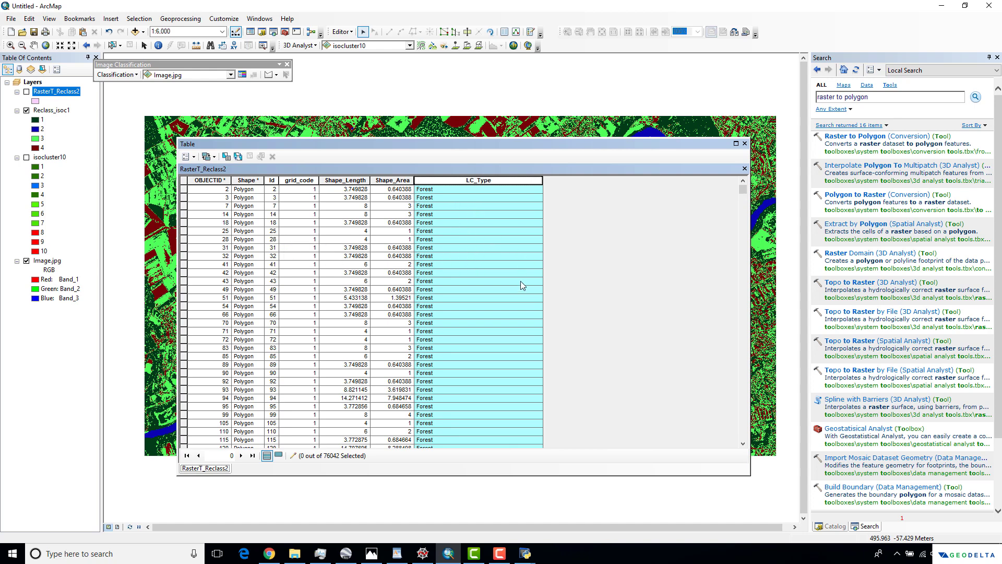
left_click_drag(742, 190, 781, 464)
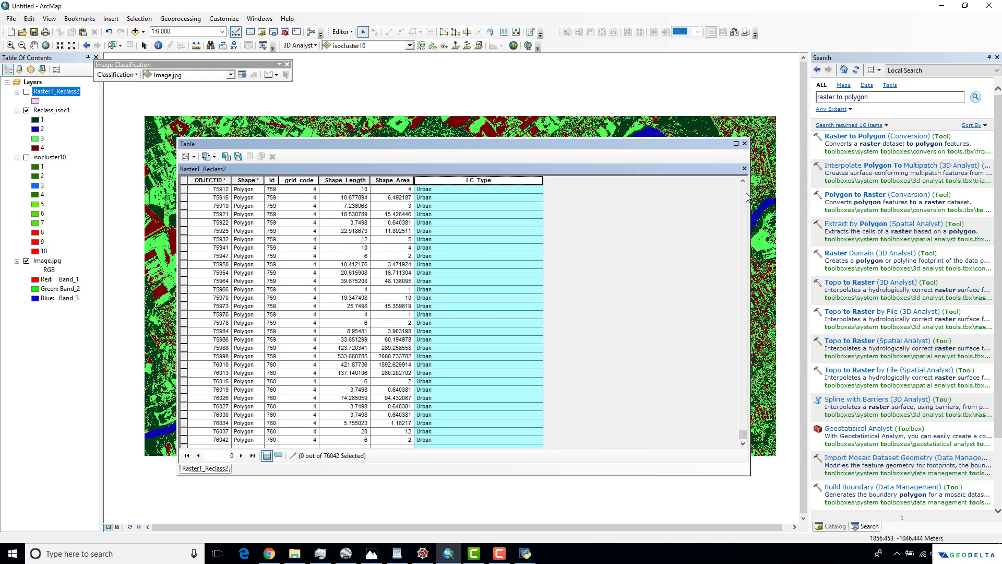
Close the attribute table, then hide the Reclass_isoc1 layer and display RasterT_Reclass2 over the image.
left_click(745, 143)
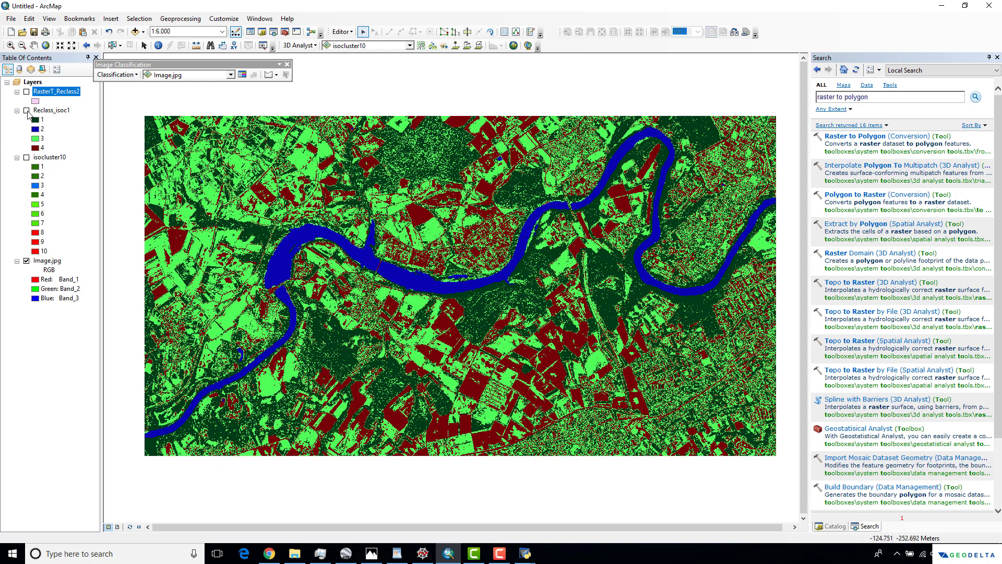
left_click(26, 111)
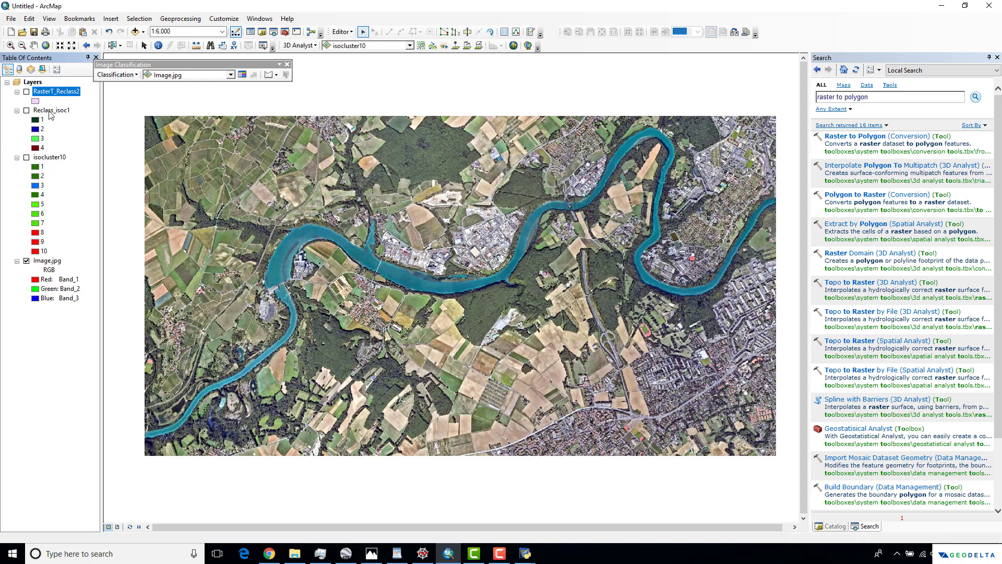
left_click(26, 93)
right_click(52, 90)
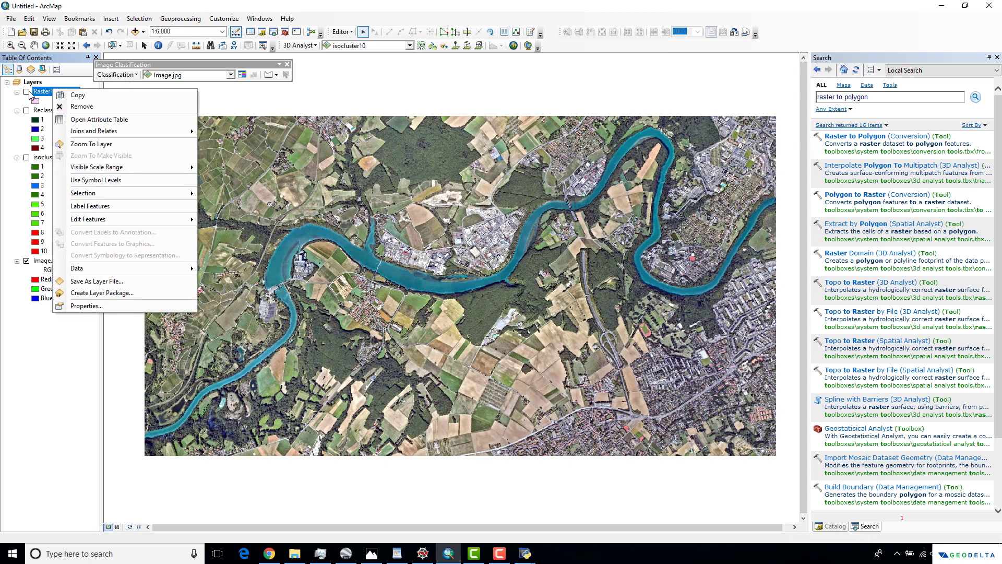
left_click(32, 94)
Open the RasterT_Reclass2 layer's symbology and categorize it by unique values with LC_Type as the value field.
right_click(47, 92)
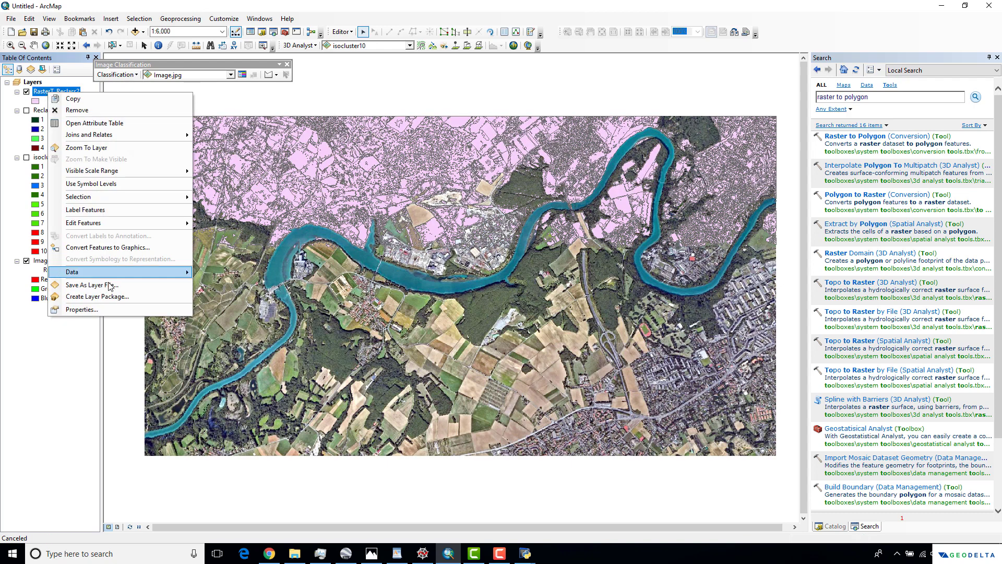
left_click(82, 309)
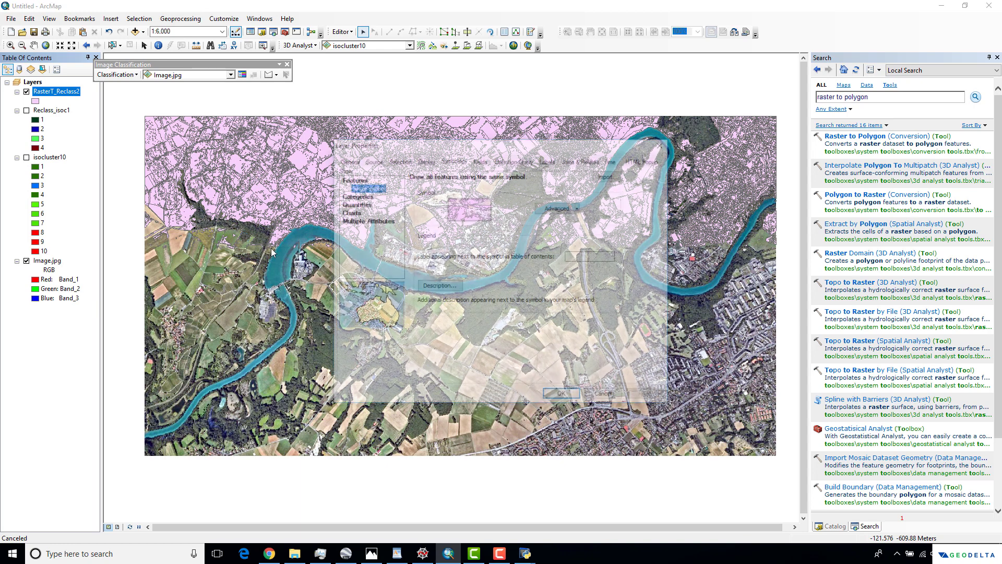
left_click(550, 160)
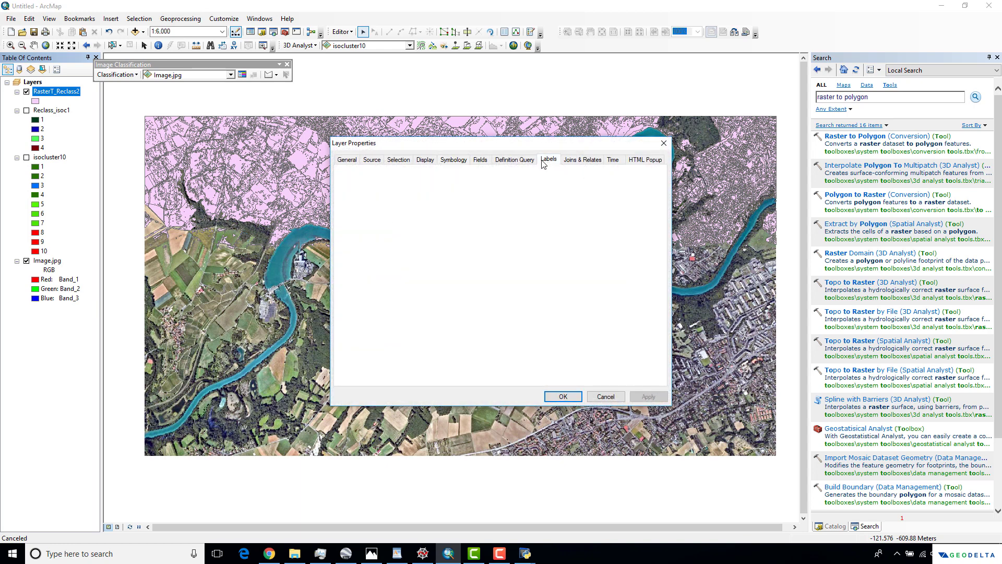
left_click(524, 161)
left_click(454, 160)
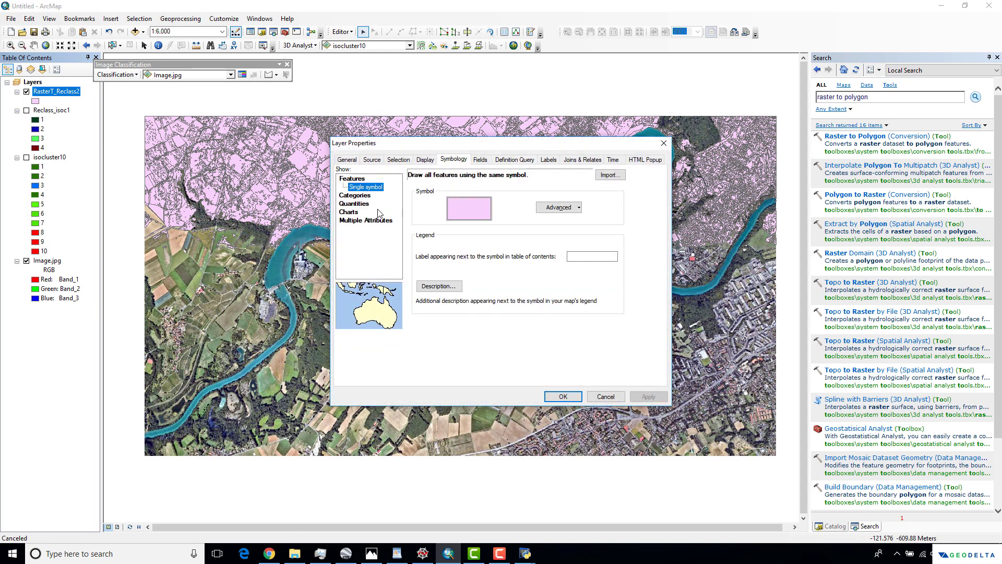
left_click(359, 197)
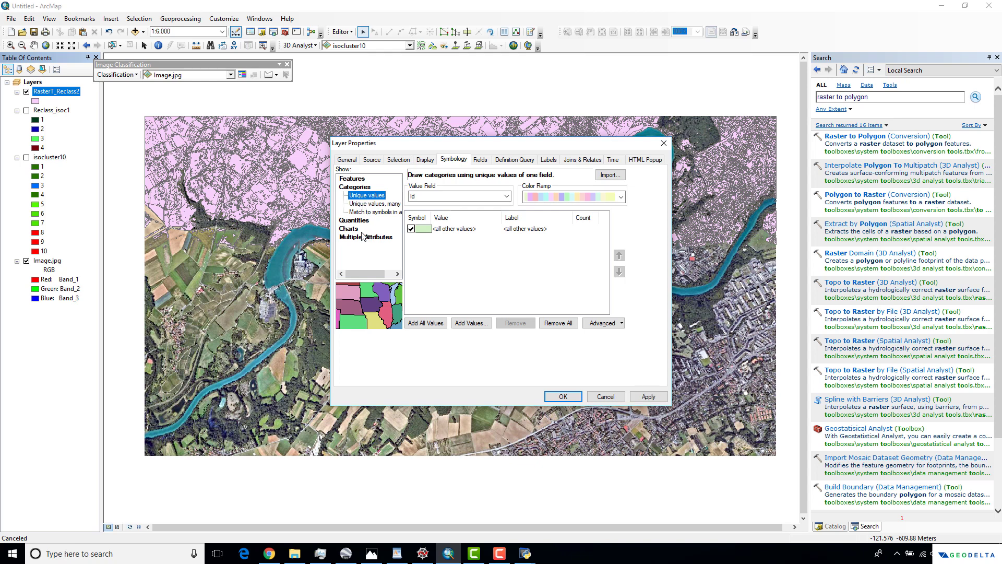
left_click(441, 195)
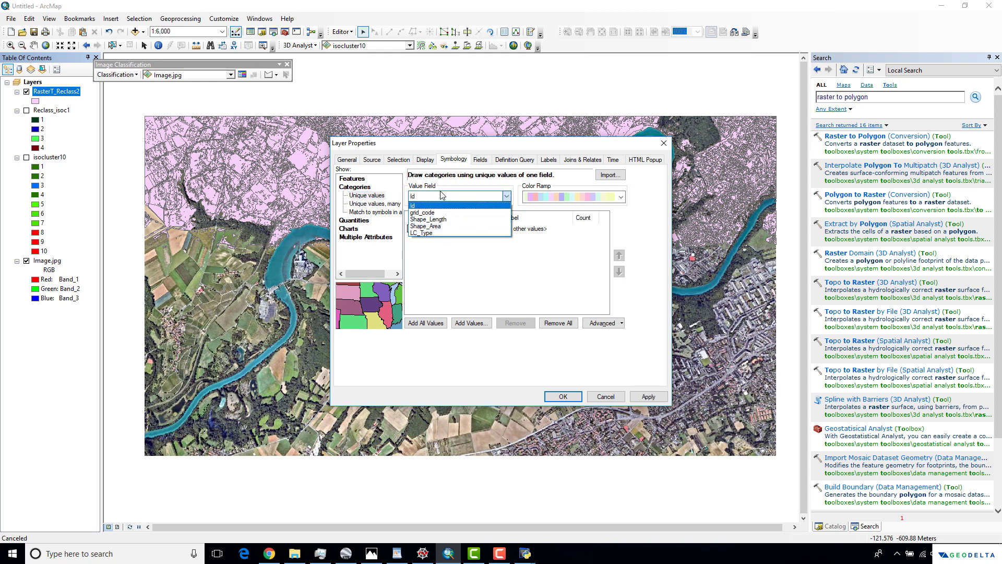
left_click(426, 233)
Choose a color ramp of strong, saturated colors and add all LC_Type values to the symbology list.
left_click(622, 197)
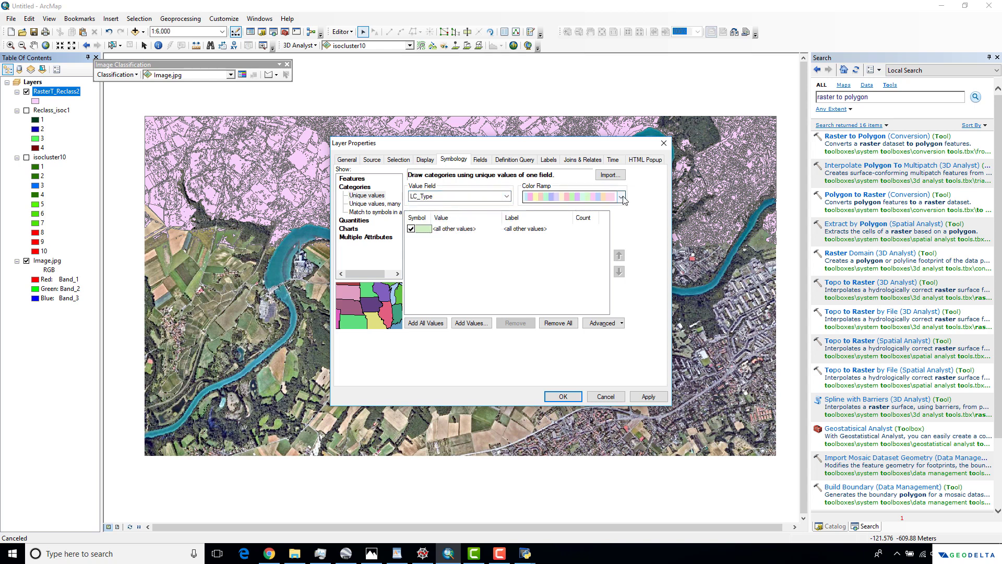
left_click(611, 242)
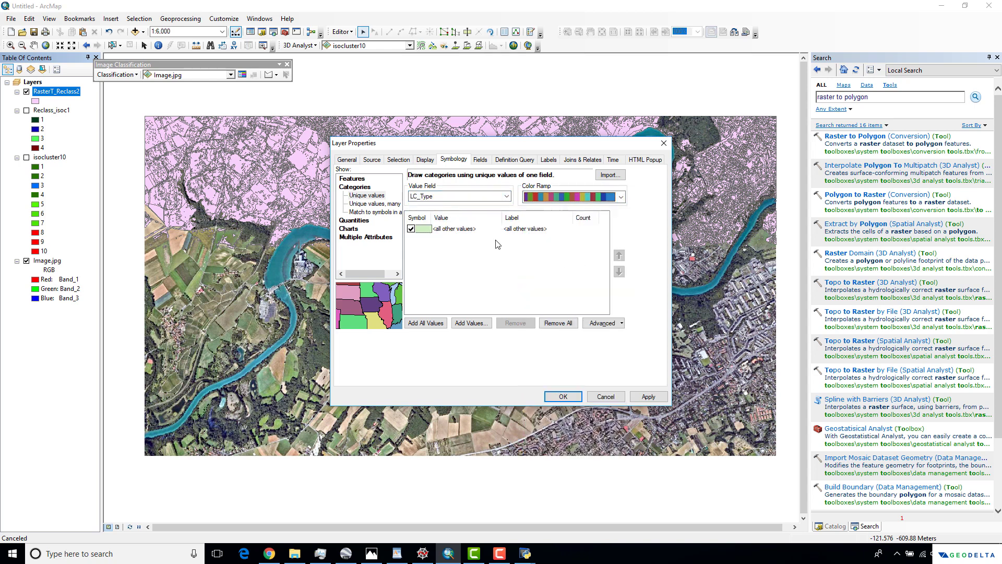
left_click(433, 326)
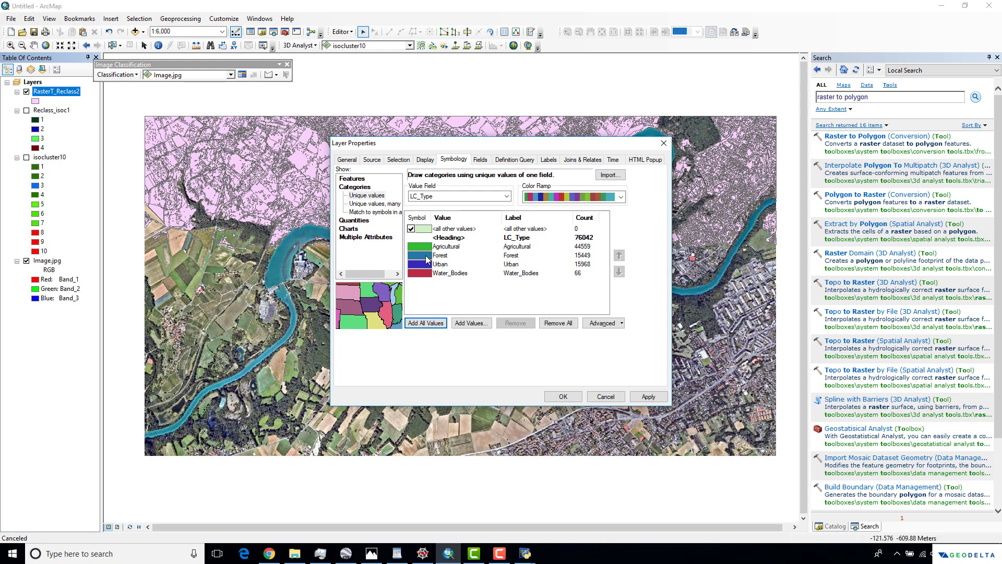
Change the fill color of the Water_Bodies class to bright blue.
double_click(422, 274)
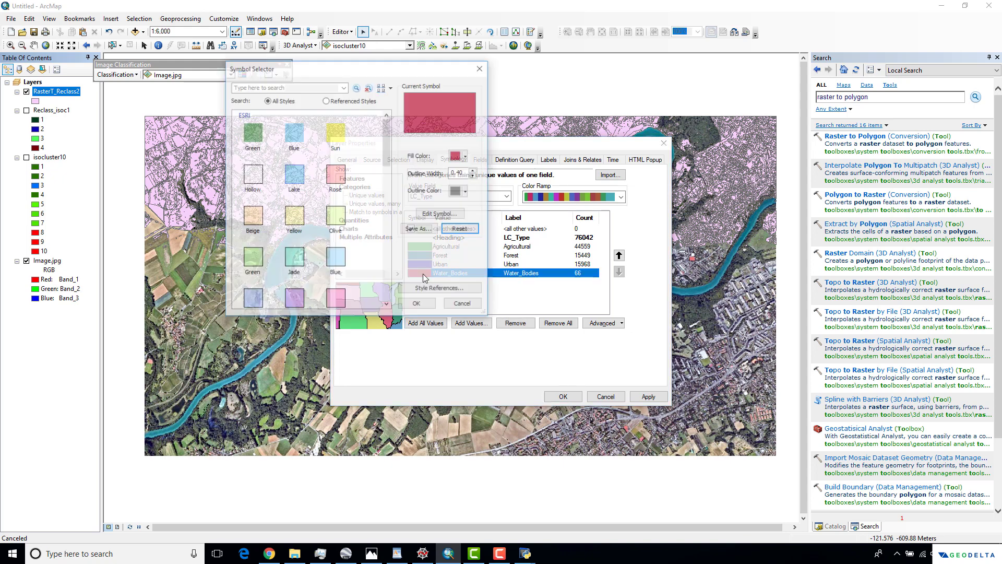
left_click(459, 155)
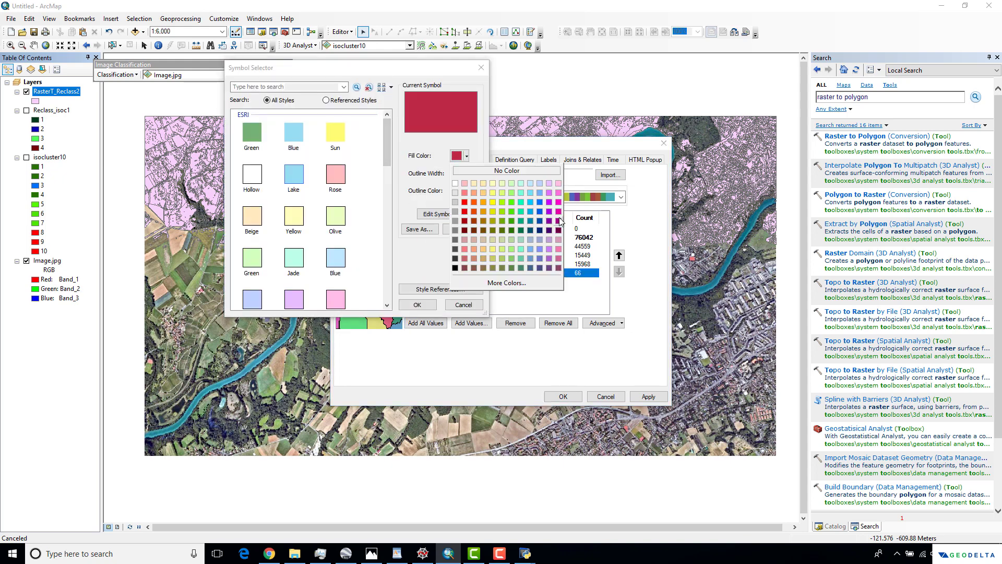
left_click(542, 211)
left_click(420, 305)
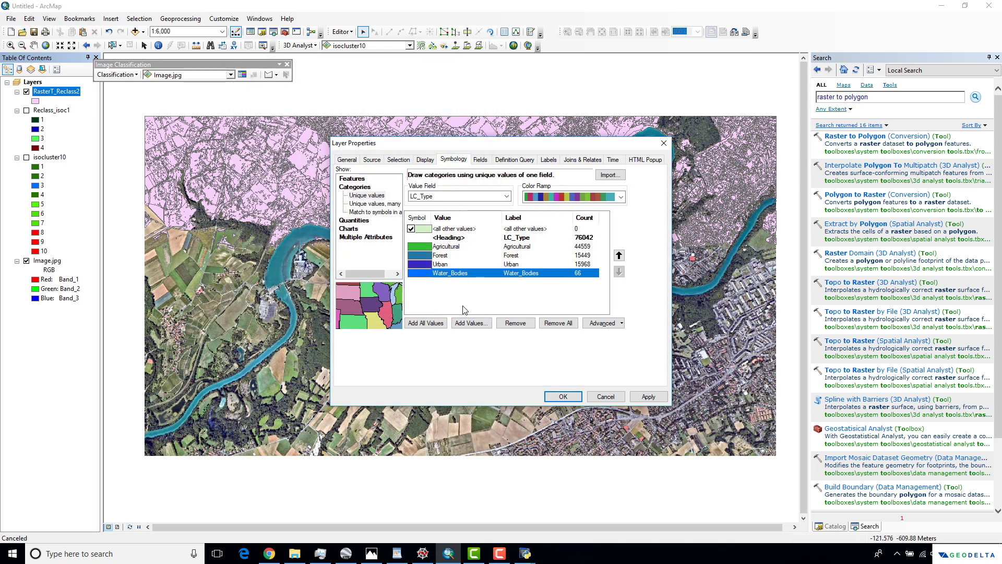
Change the fill color of the Forest class to dark green.
left_click(424, 249)
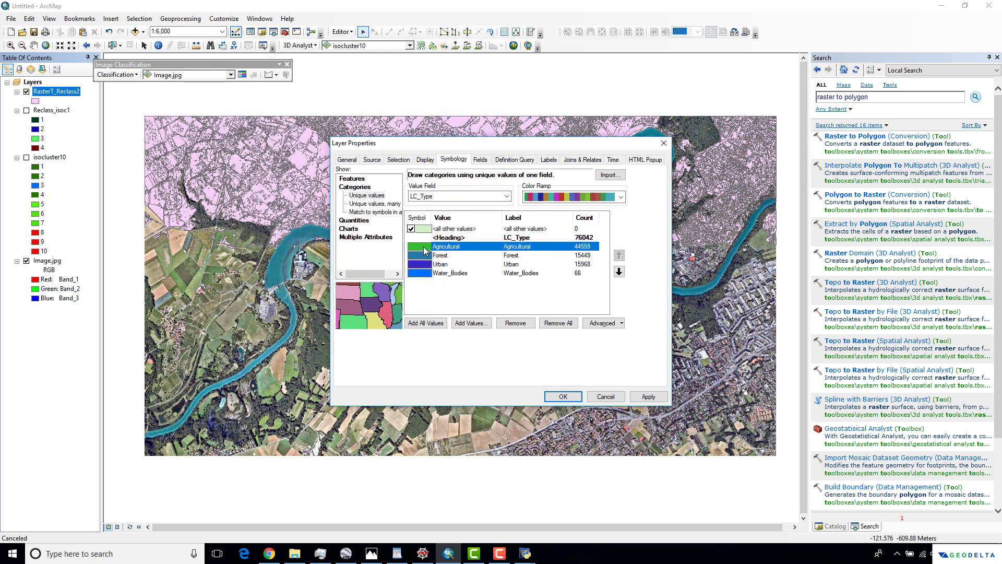
double_click(424, 258)
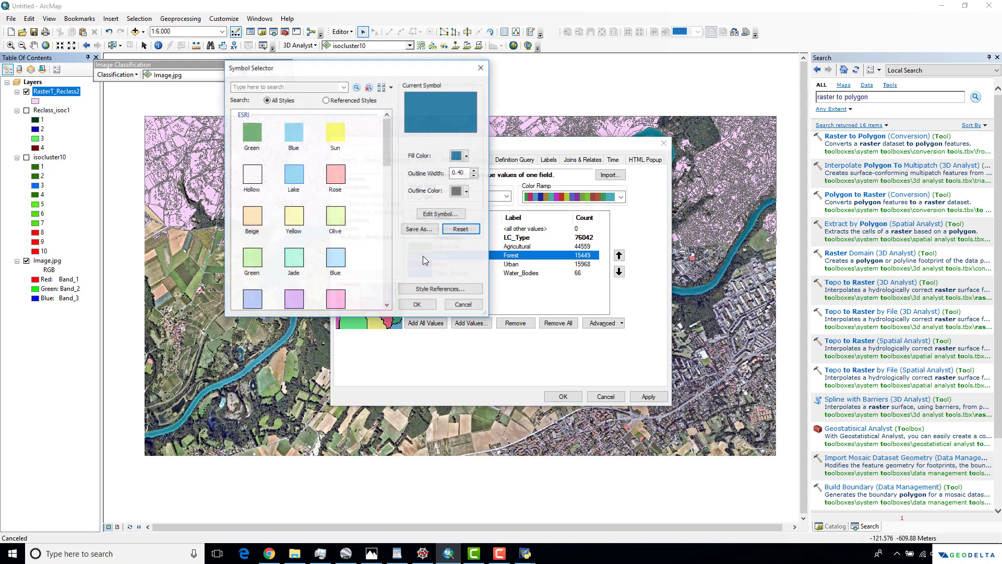
left_click(460, 156)
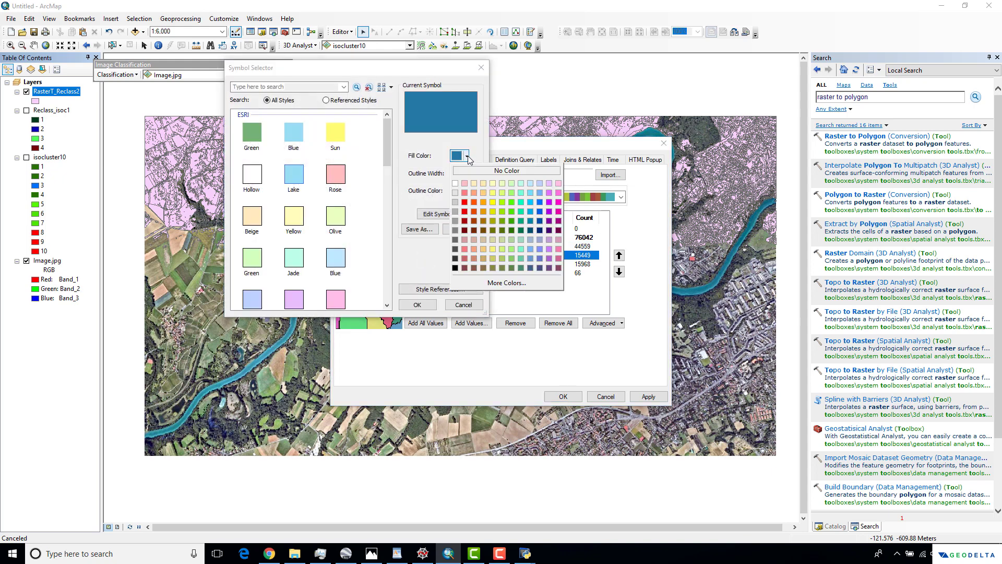
left_click(520, 233)
left_click(437, 306)
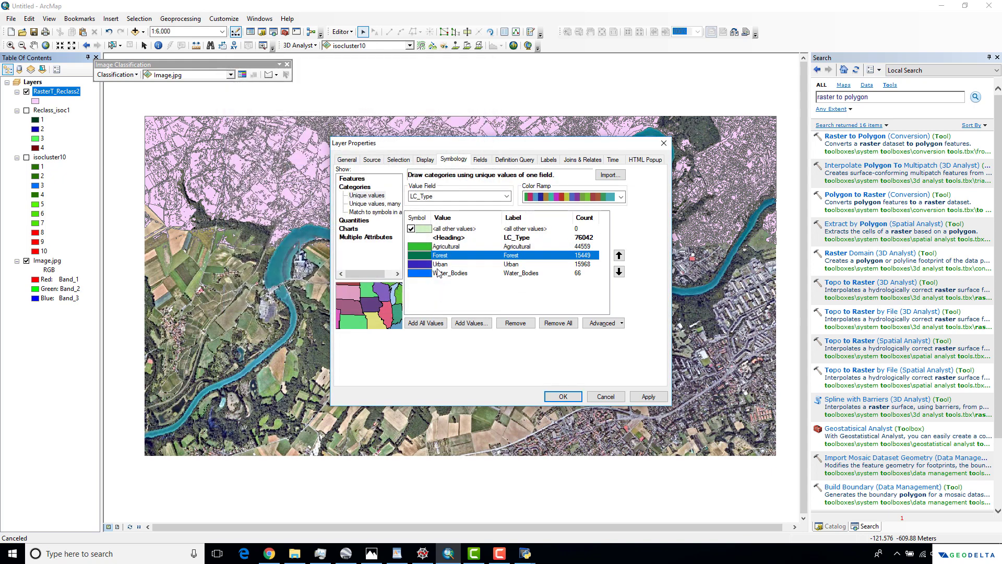
Change the fill color of the Urban class to red, and apply the LC_Type symbology to the layer.
double_click(420, 264)
left_click(458, 157)
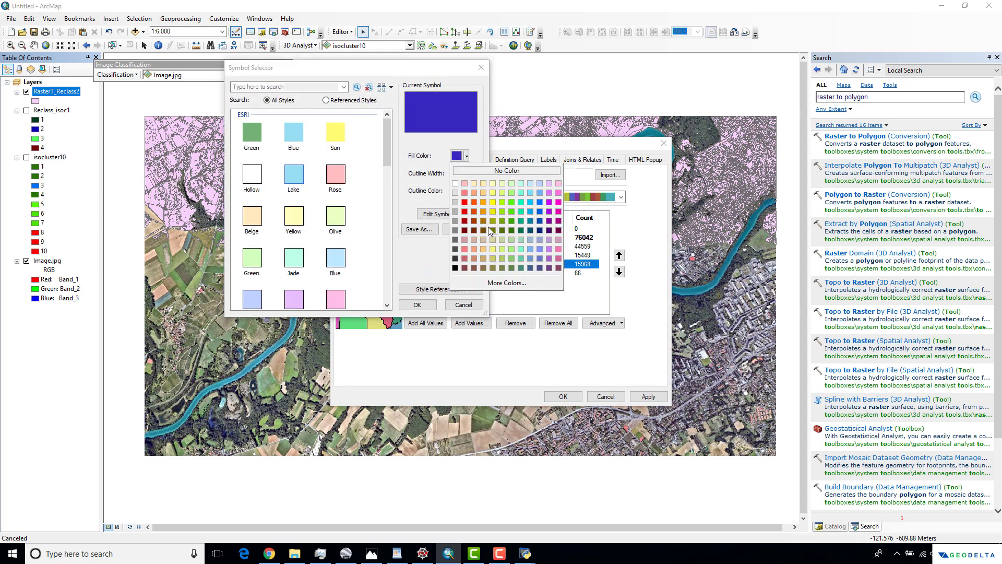
left_click(465, 202)
left_click(426, 305)
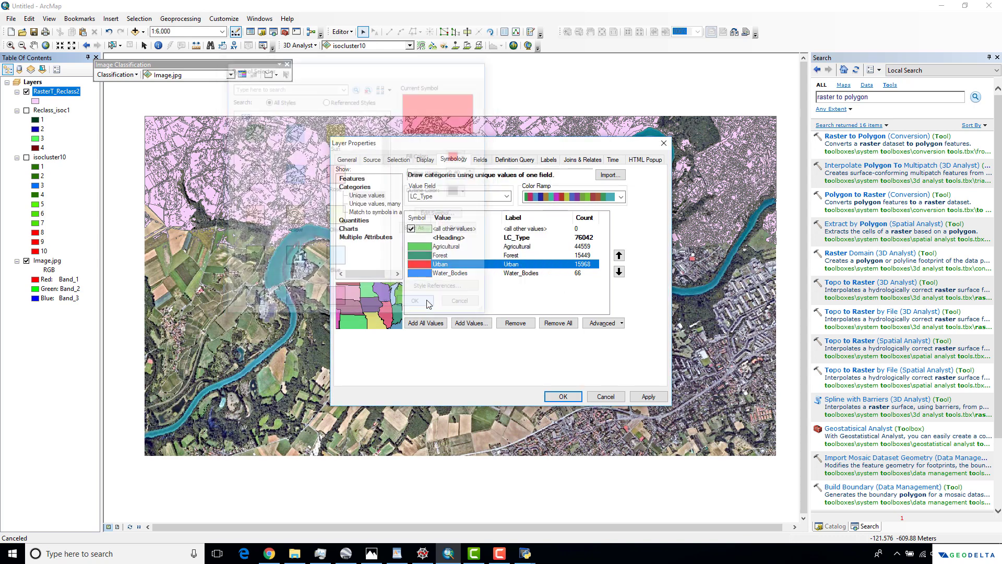
left_click(640, 396)
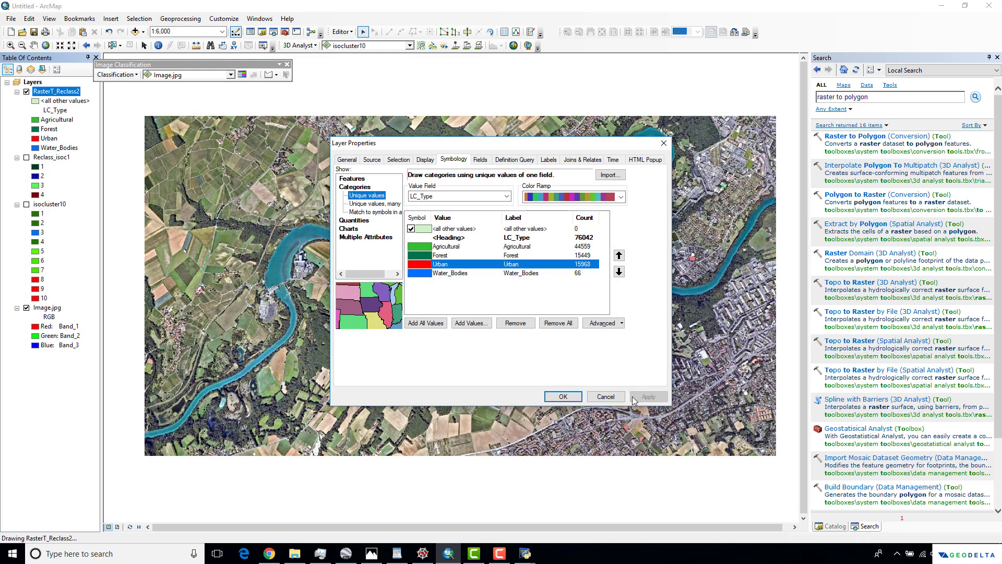
left_click(568, 398)
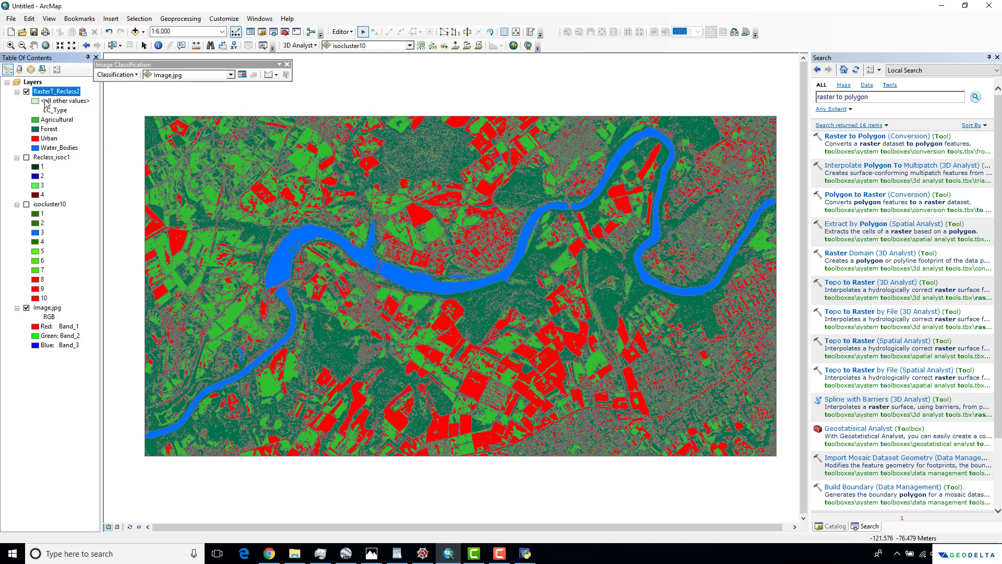